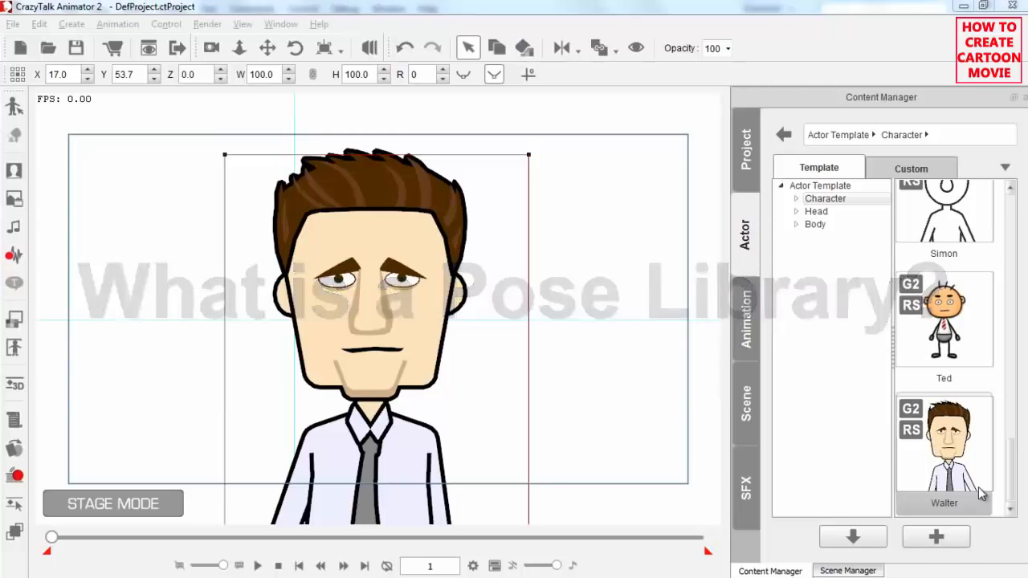
Open Walter's left eye in the Sprite Editor, try the 06_Scare, 05_Stretch and 04_Sad sprites, and return to 01_Normal.
drag(988, 442, 431, 334)
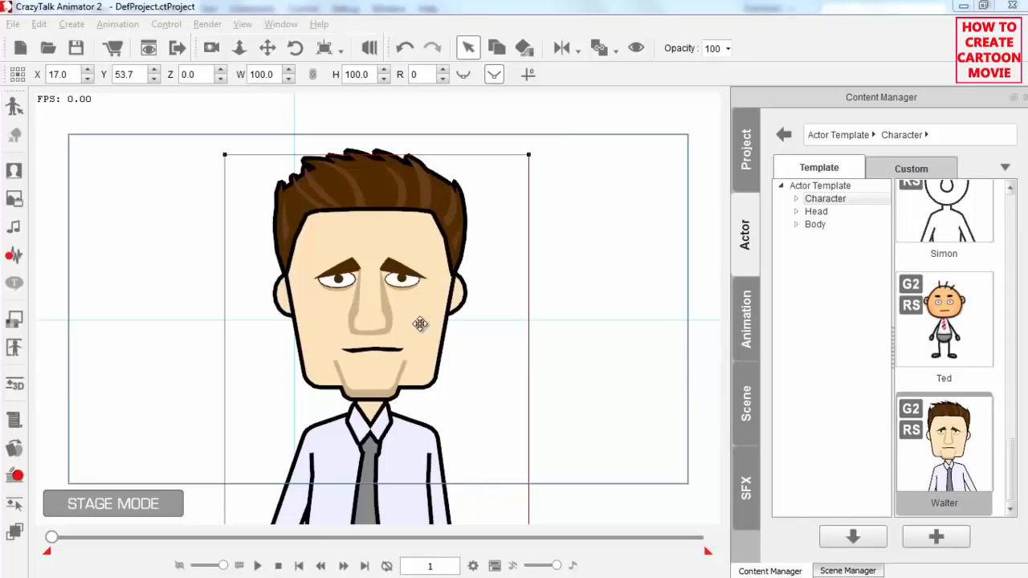
click(14, 449)
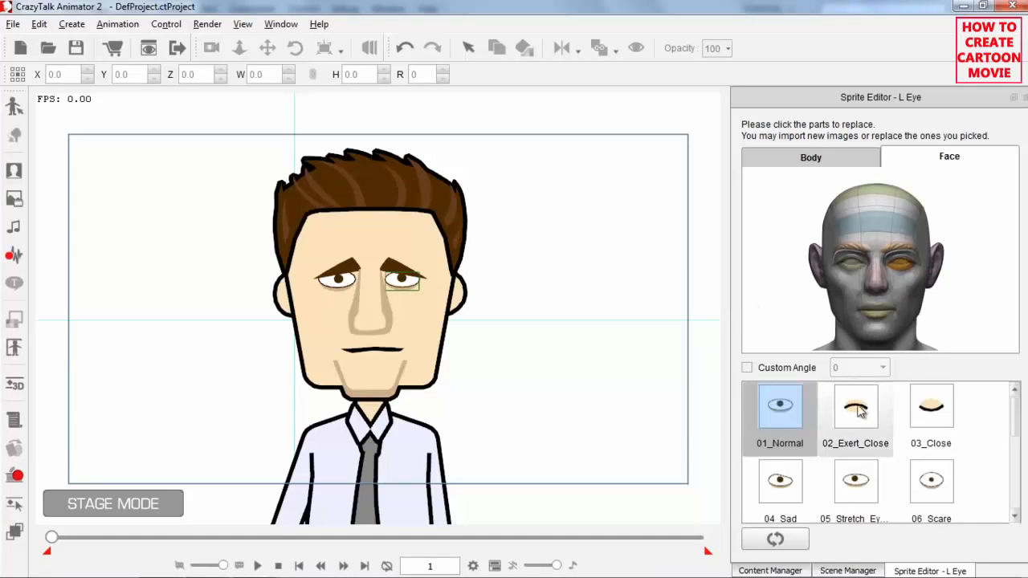
mouse_move(1016, 414)
mouse_down()
mouse_move(1016, 440)
mouse_move(1015, 428)
mouse_up()
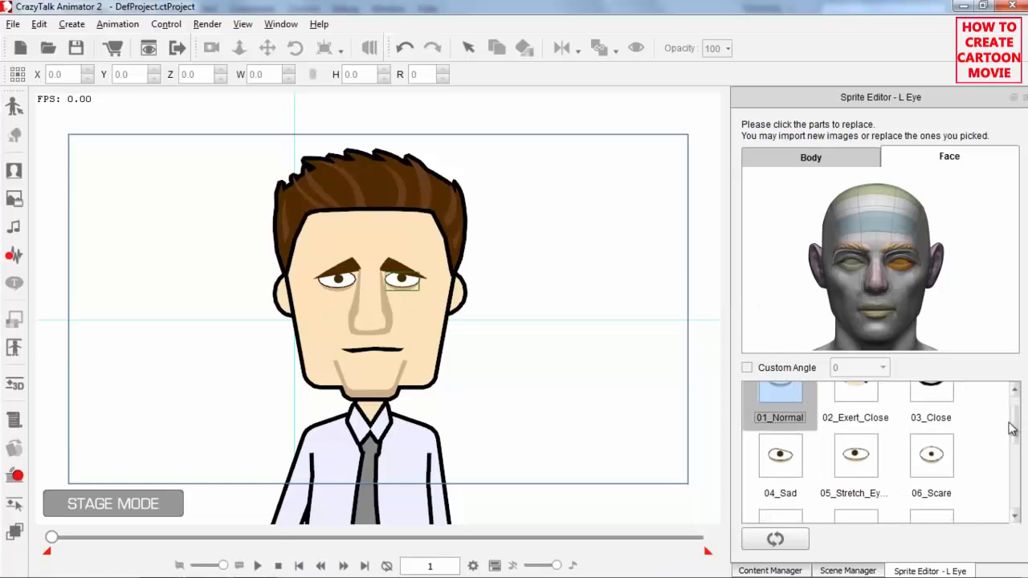
click(934, 456)
click(861, 465)
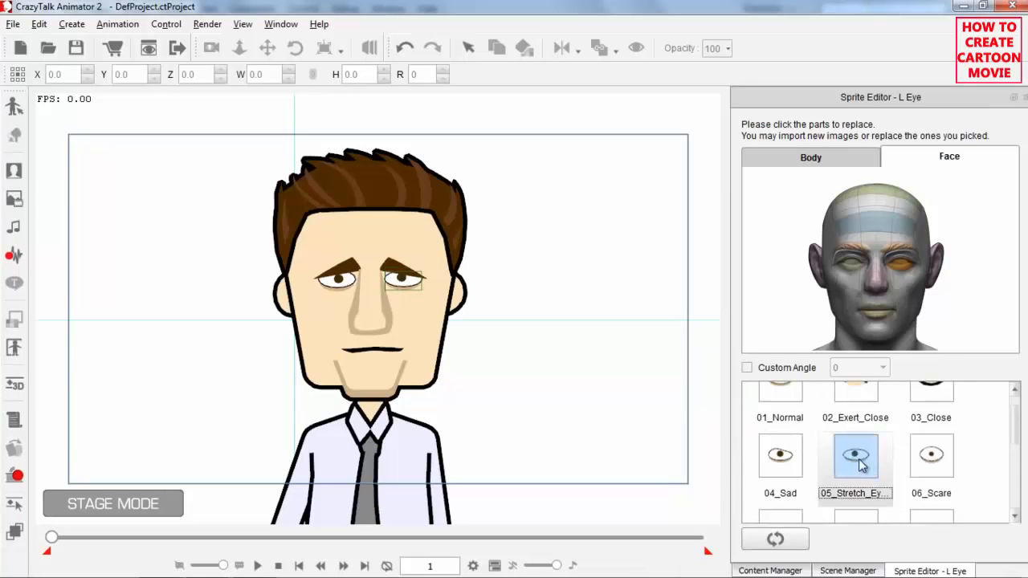
click(795, 461)
click(782, 396)
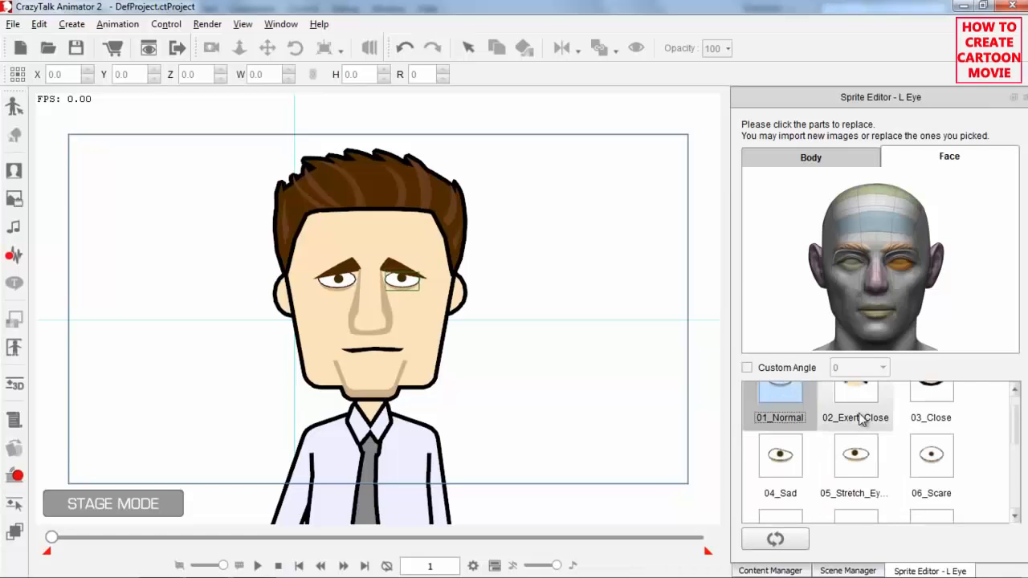
Try the 03_Close and 13_Angry eye sprites on Walter's left eye, ending on 01_Normal again.
click(938, 409)
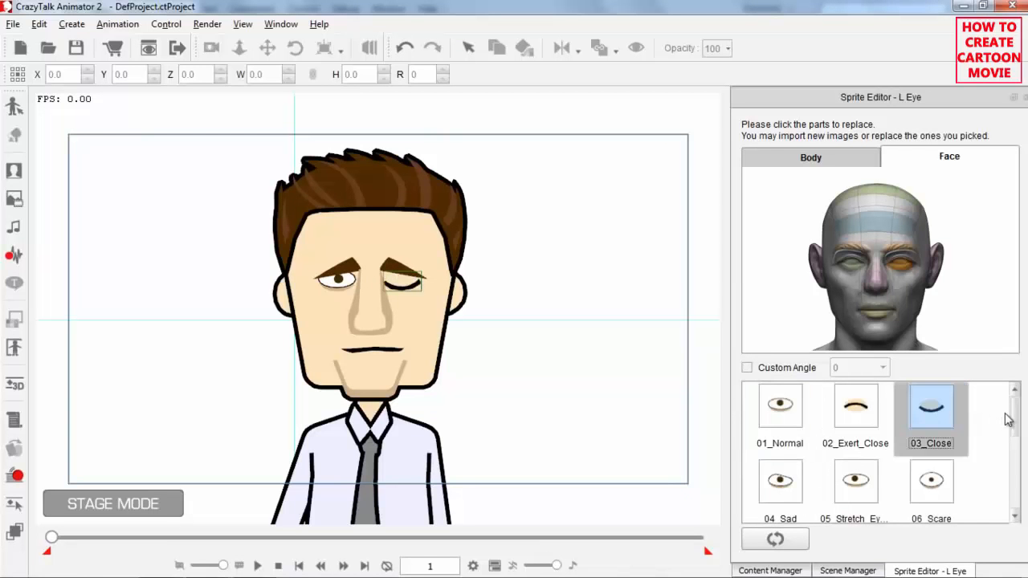
scroll(964, 450, down, 3)
click(799, 471)
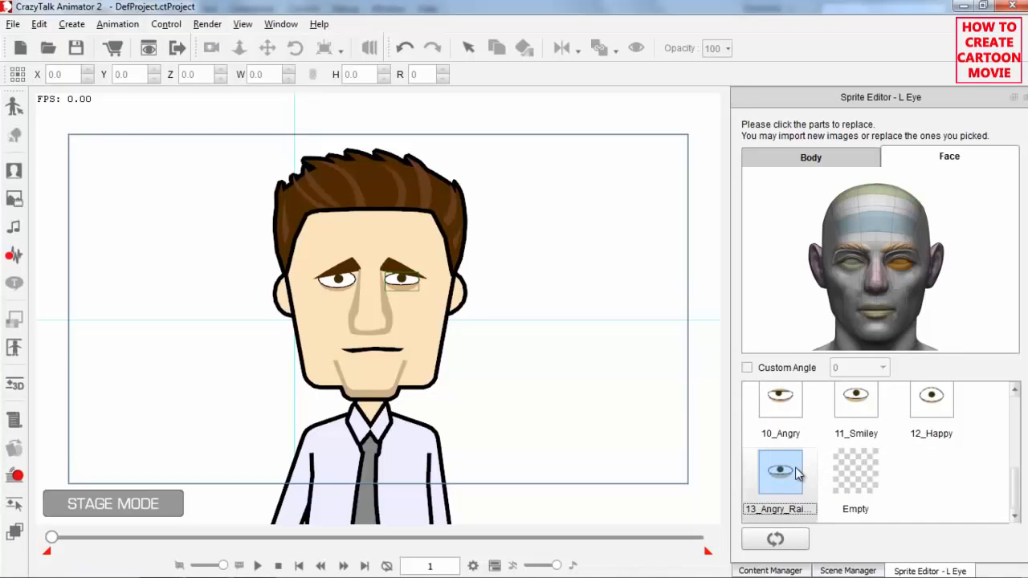
drag(1016, 491, 1016, 416)
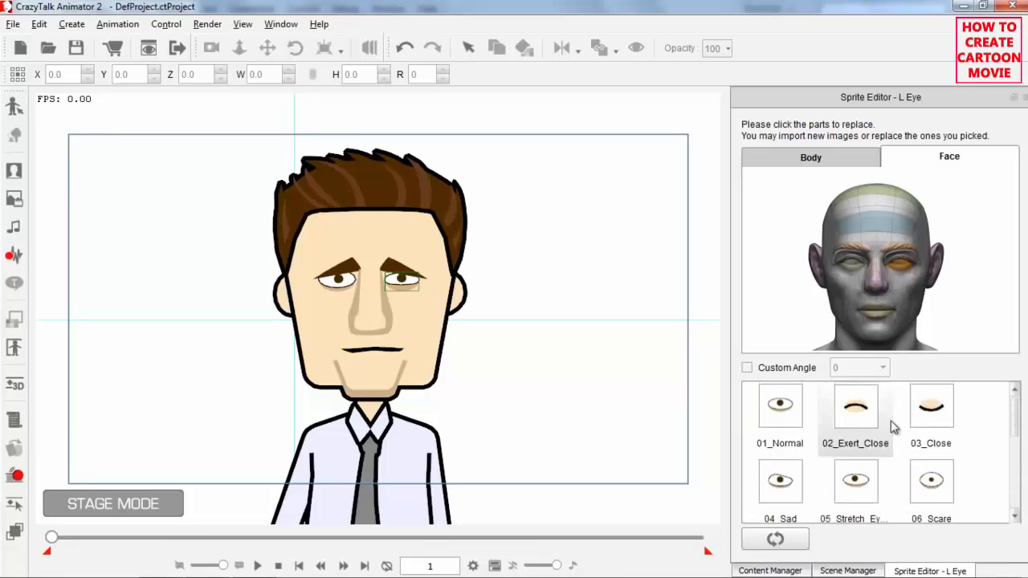
click(785, 407)
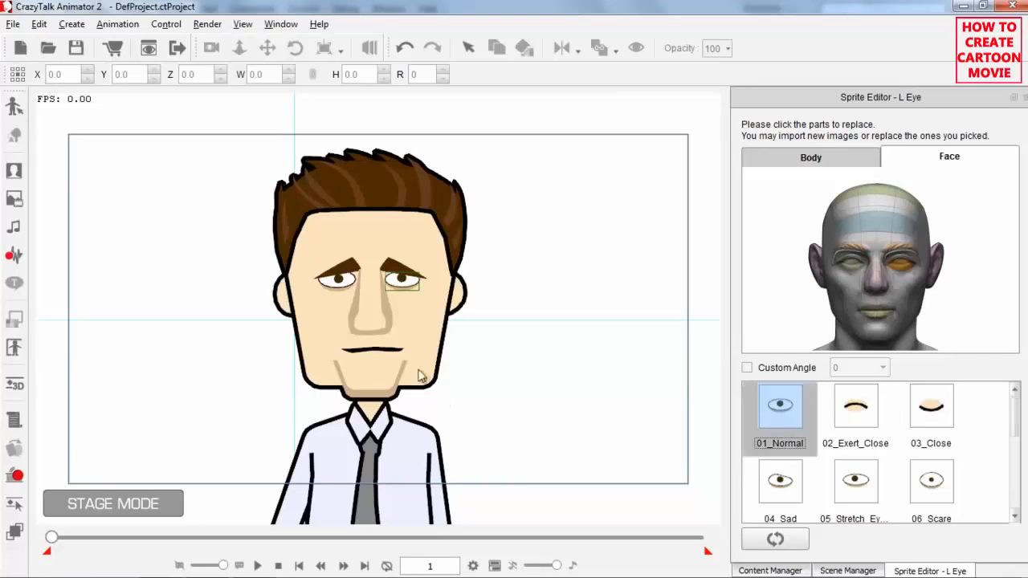
Select Walter's mouth and try the 03_Raise_Lip and 21_Turn_Jaw mouth sprites on it.
click(373, 356)
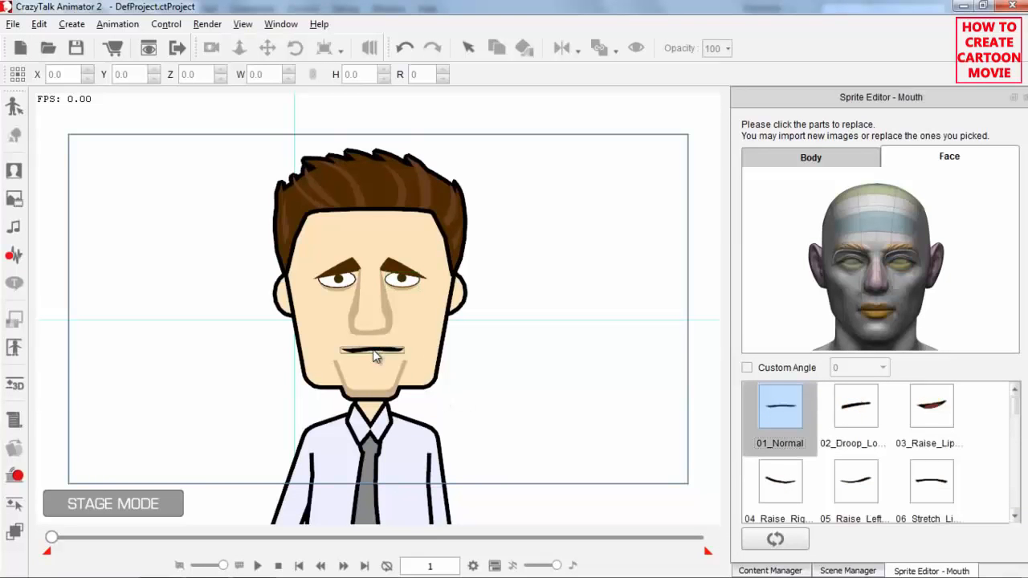
click(932, 407)
drag(1016, 411, 957, 460)
click(941, 461)
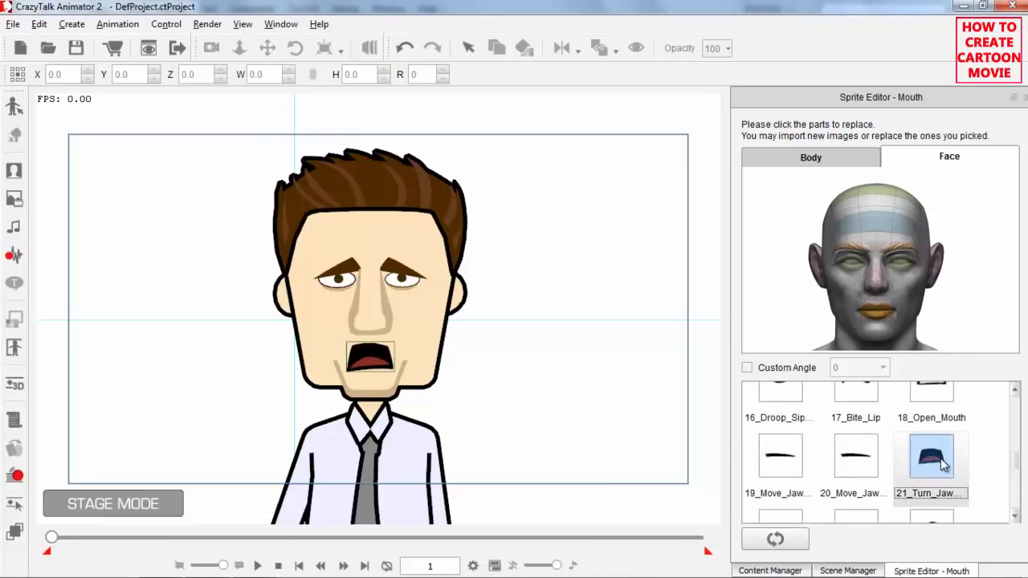
drag(1017, 474, 1018, 482)
scroll(1019, 482, down, 1)
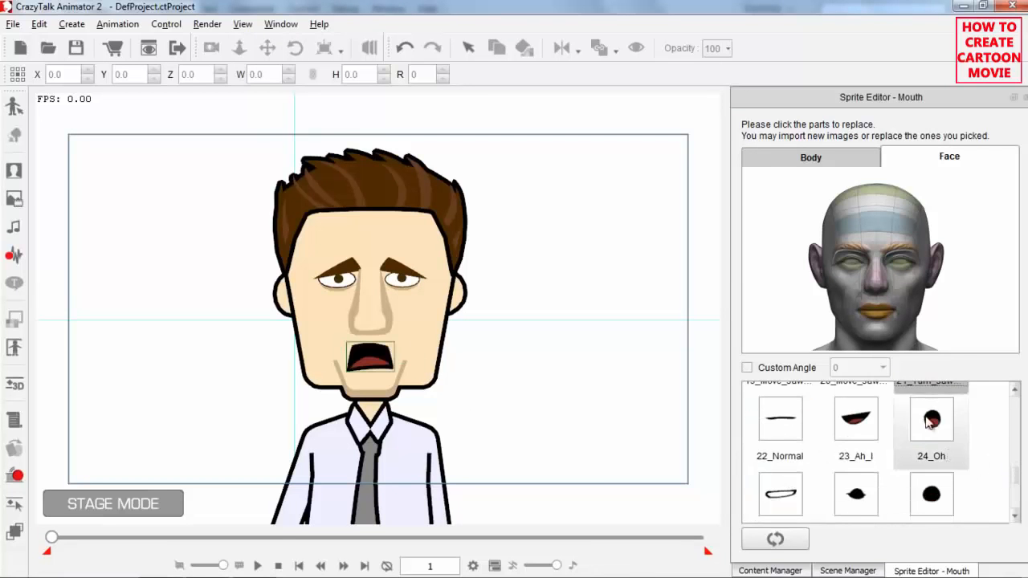
Try the 24_Oh sprite on the mouth, restore 01_Normal, and look through the rest of the mouth sprite list.
click(948, 429)
drag(1018, 482, 1016, 401)
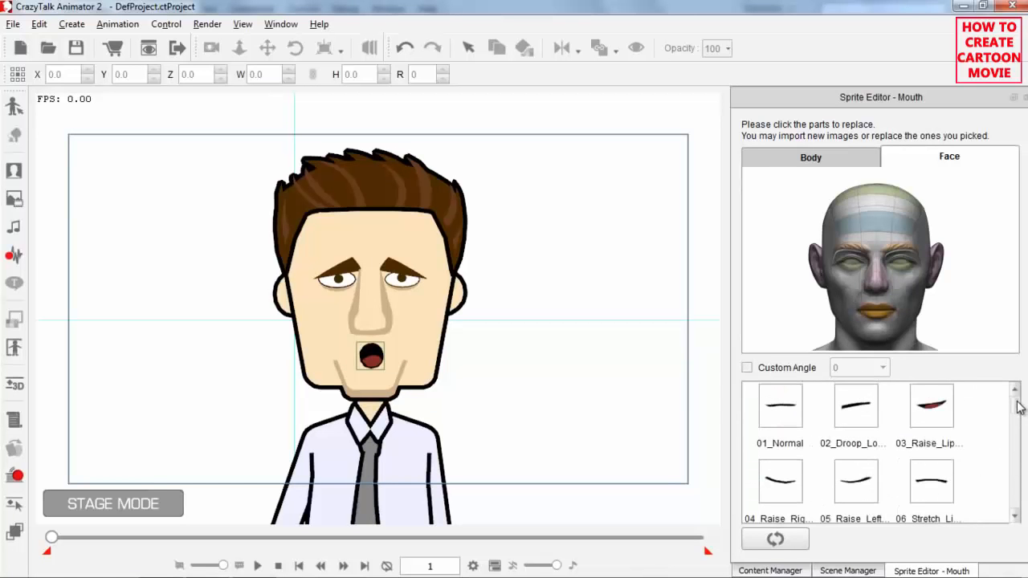
click(780, 415)
drag(1018, 406, 1024, 510)
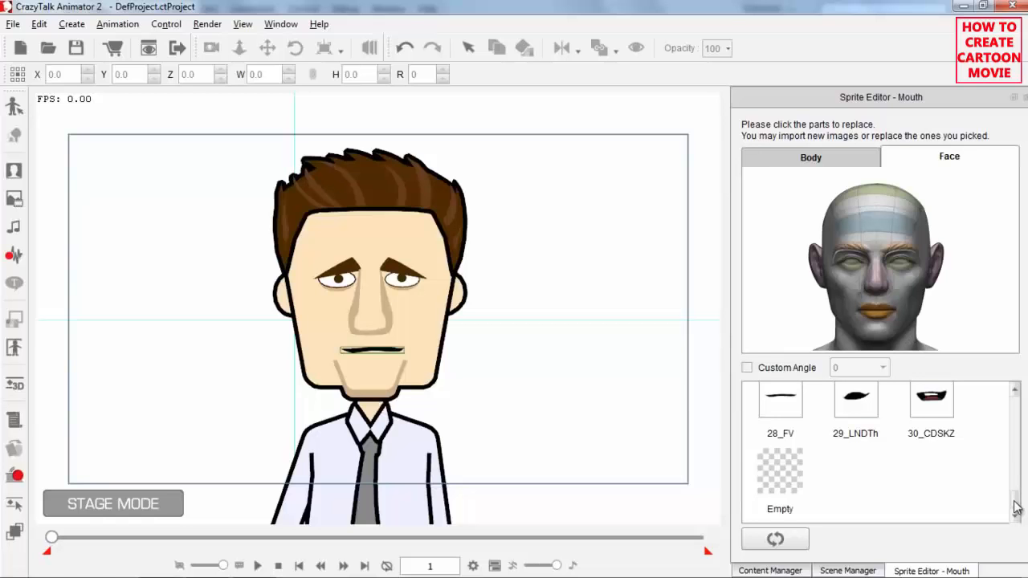
Switch to Flash, open the character's Left_eye_0 movie clip, and check the properties of the eye pose in frame 1.
click(408, 288)
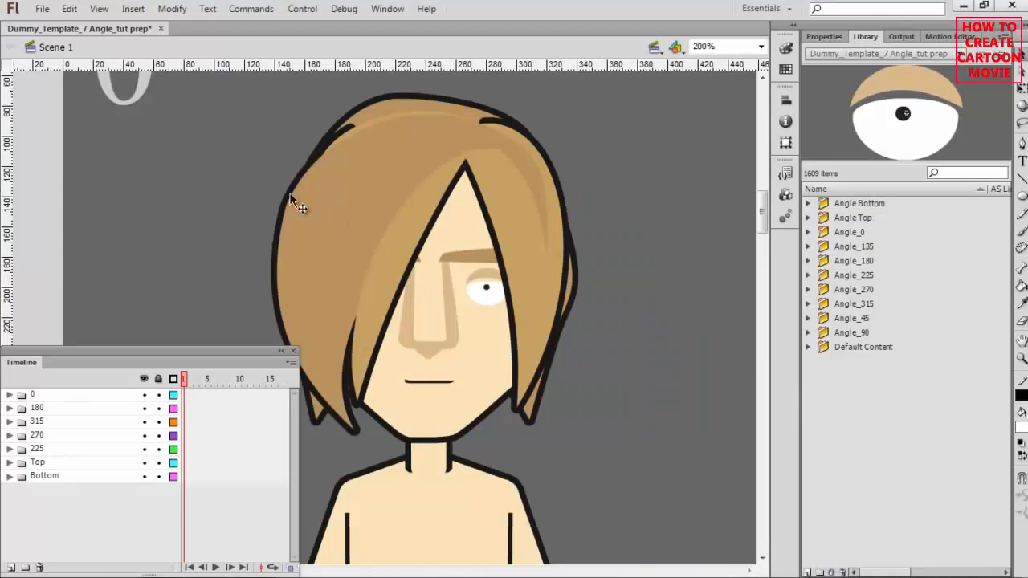
drag(239, 154, 255, 198)
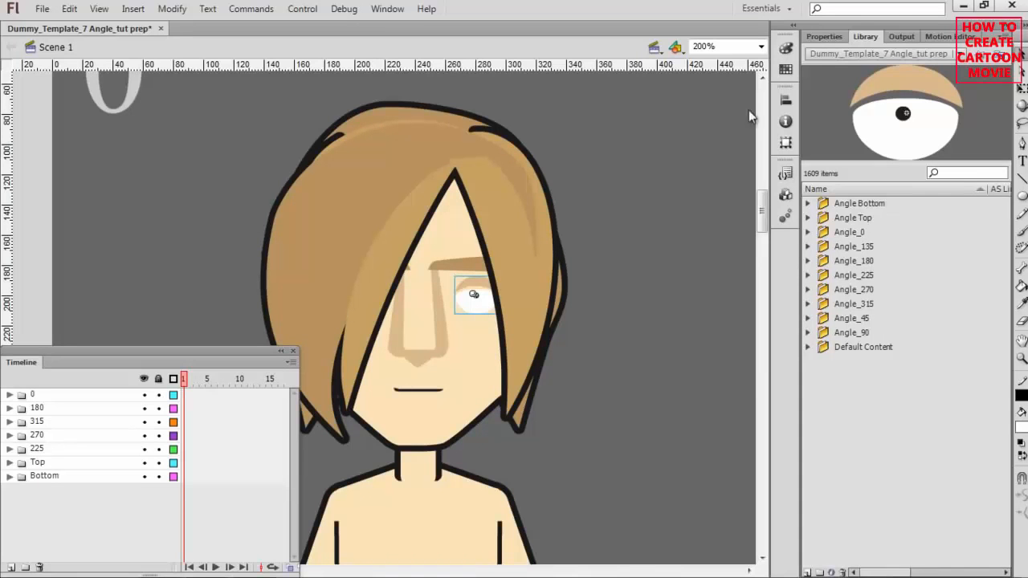
click(824, 36)
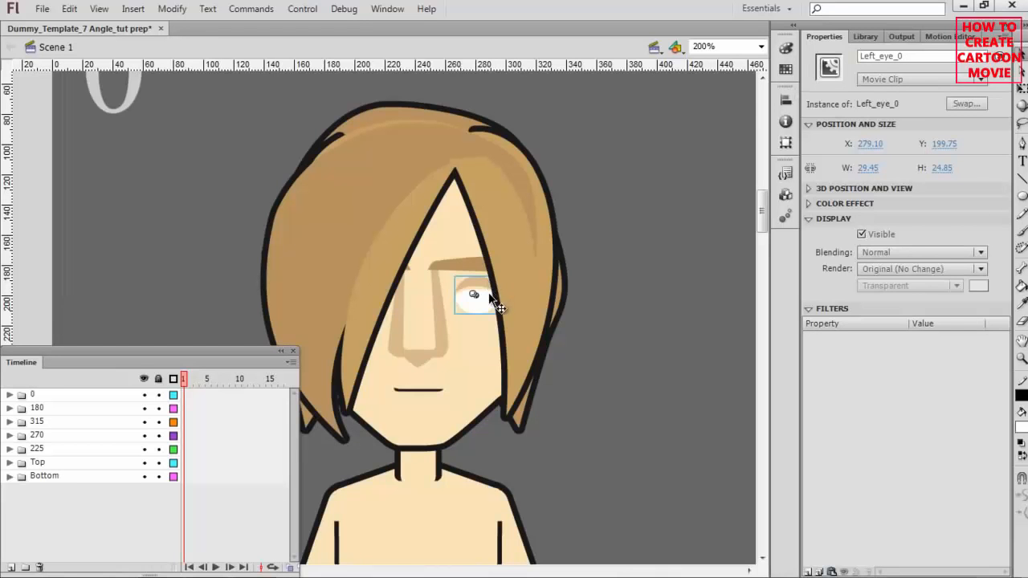
double_click(483, 303)
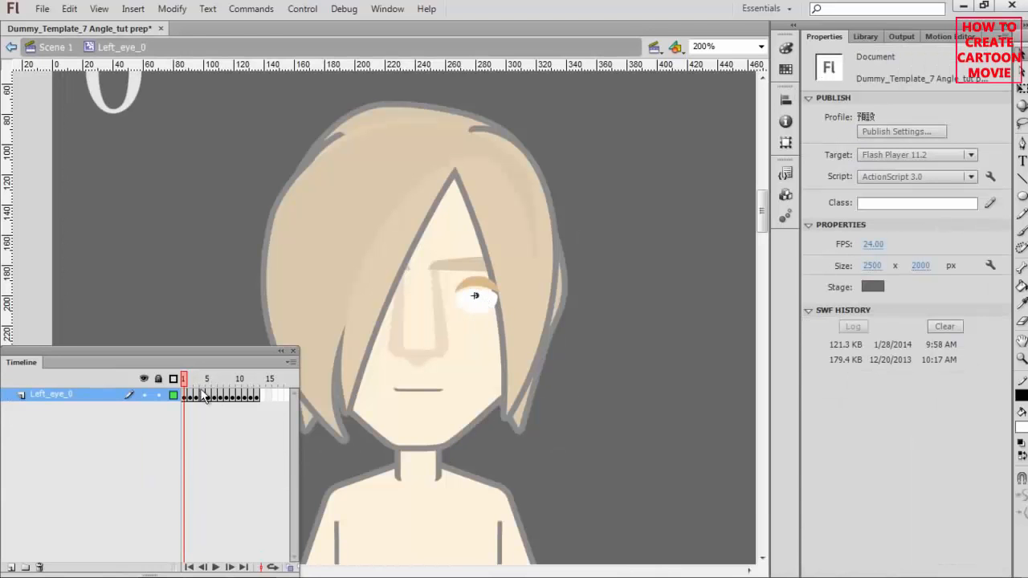
mouse_move(185, 384)
mouse_down()
mouse_move(263, 388)
mouse_move(188, 384)
mouse_up()
click(482, 302)
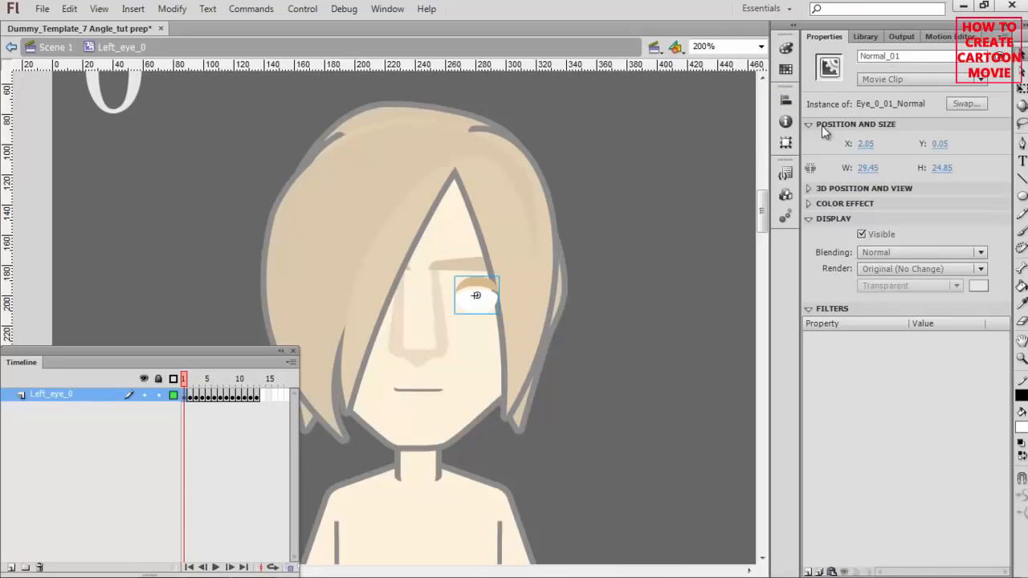
Check the instance name of the closed-eye pose in frame 2 and return to frame 1.
click(196, 381)
drag(196, 384, 189, 384)
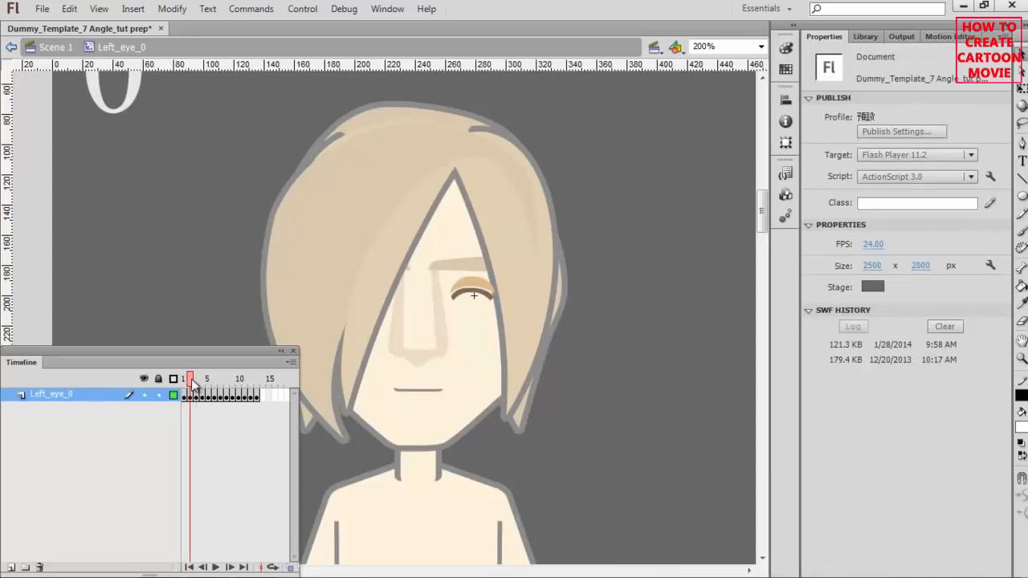
click(474, 292)
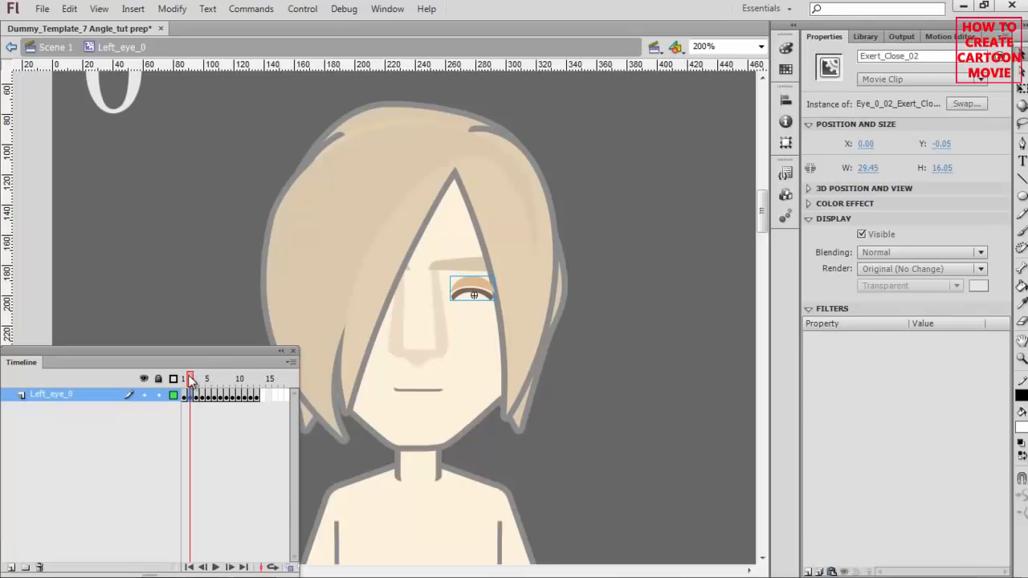
key(comma)
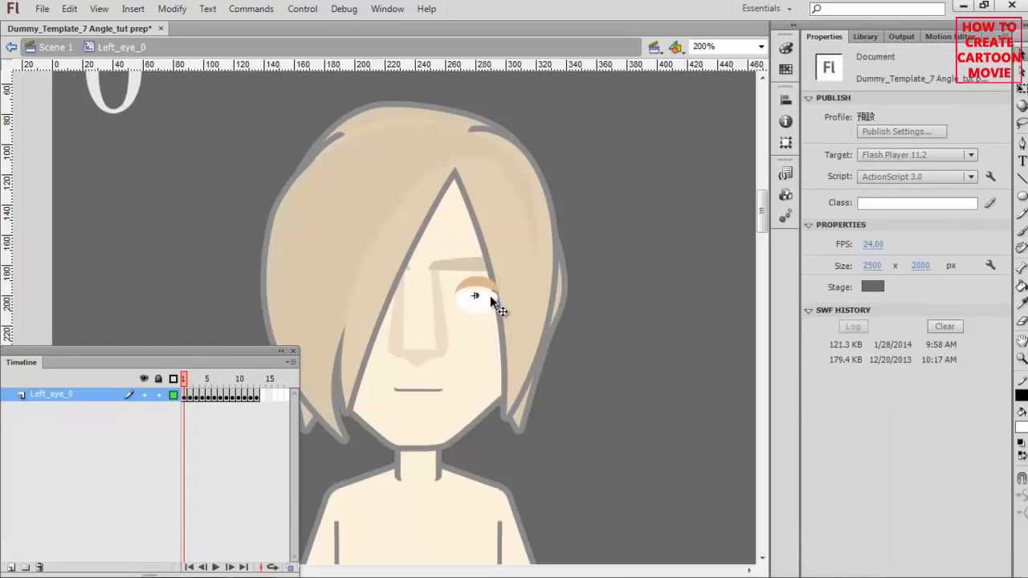
Open the normal eye pose clip and examine its Mask, Pupil and Image layers and the Image instance's properties.
double_click(488, 299)
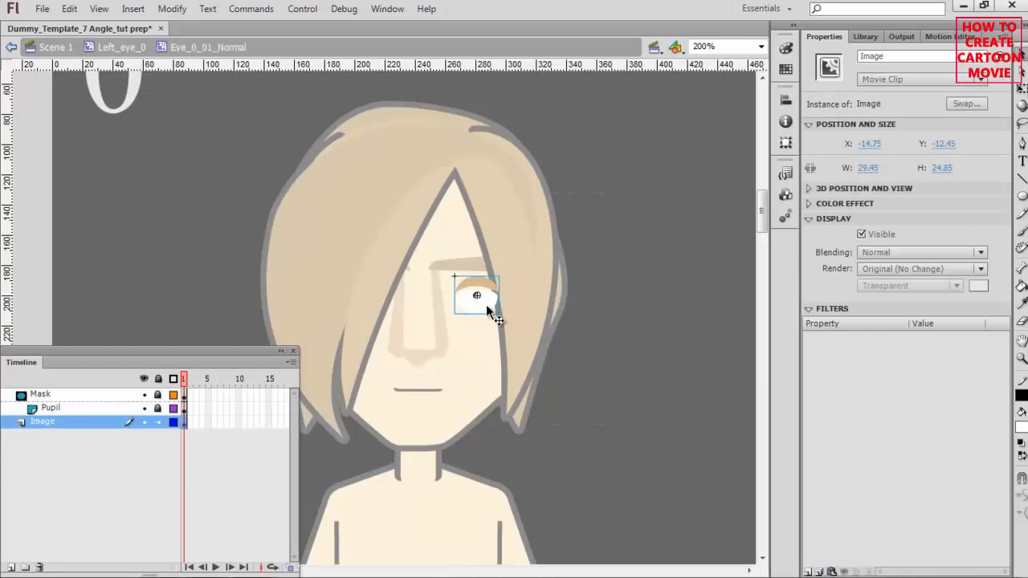
click(44, 395)
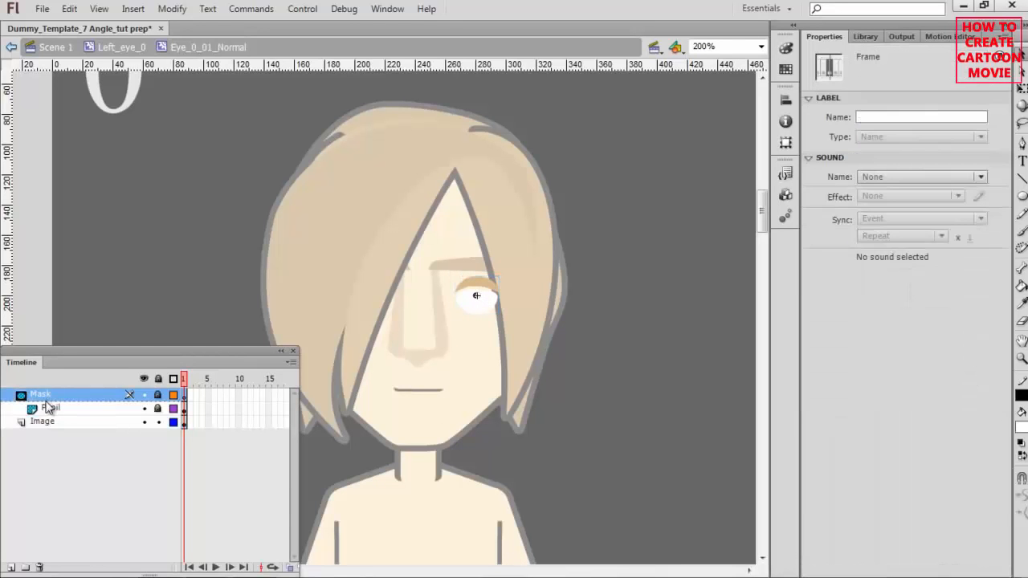
click(50, 408)
click(46, 423)
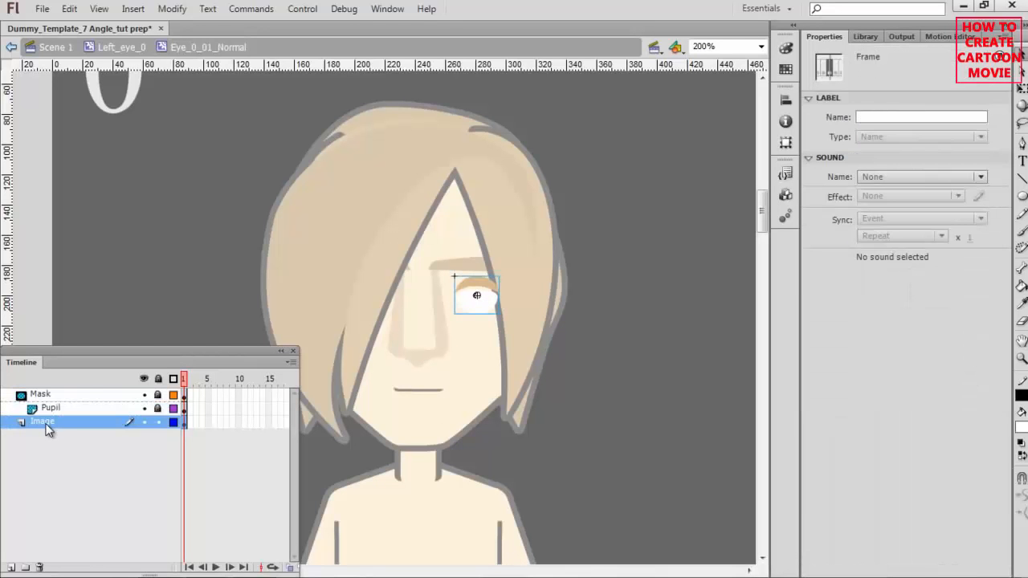
click(482, 300)
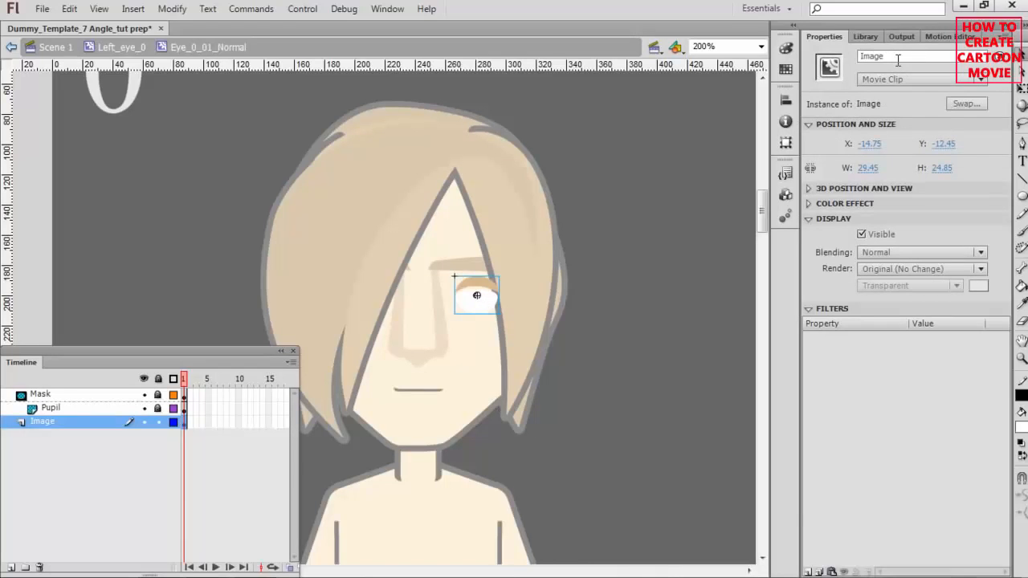
click(53, 410)
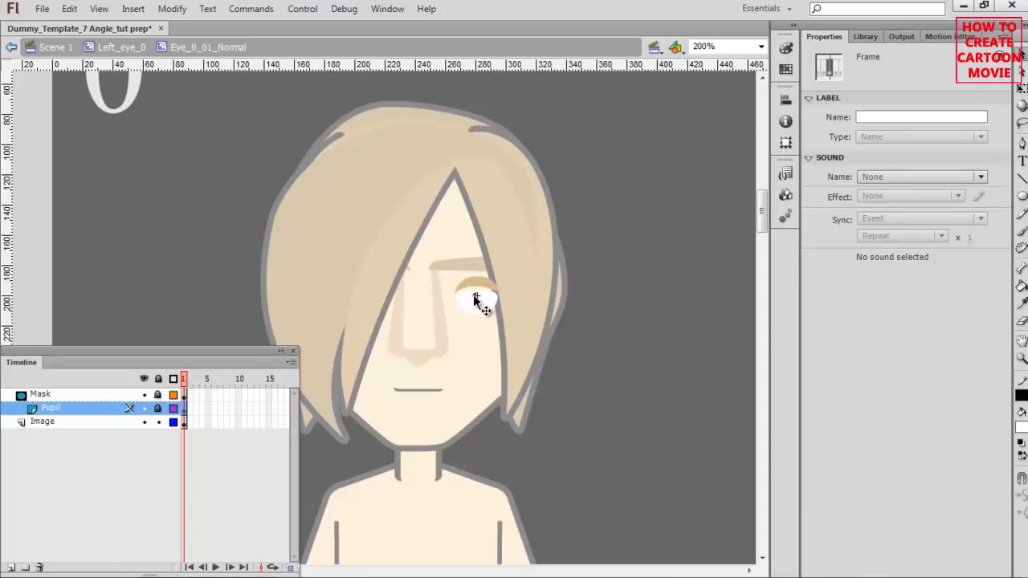
click(66, 395)
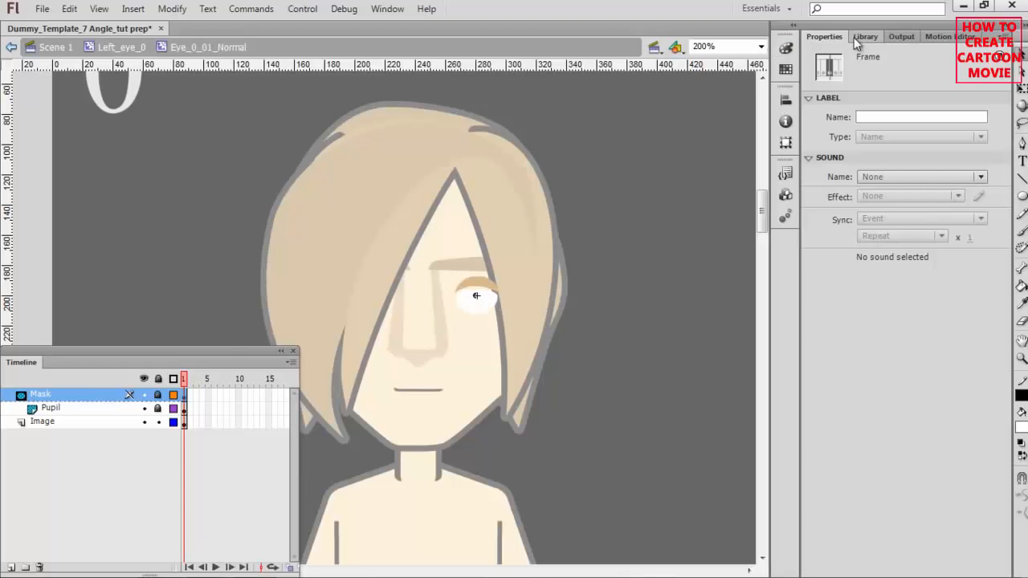
Hide the Mask and Pupil layers, open the Image clip, and inspect its eye-white and eyelid shapes.
click(144, 394)
click(144, 408)
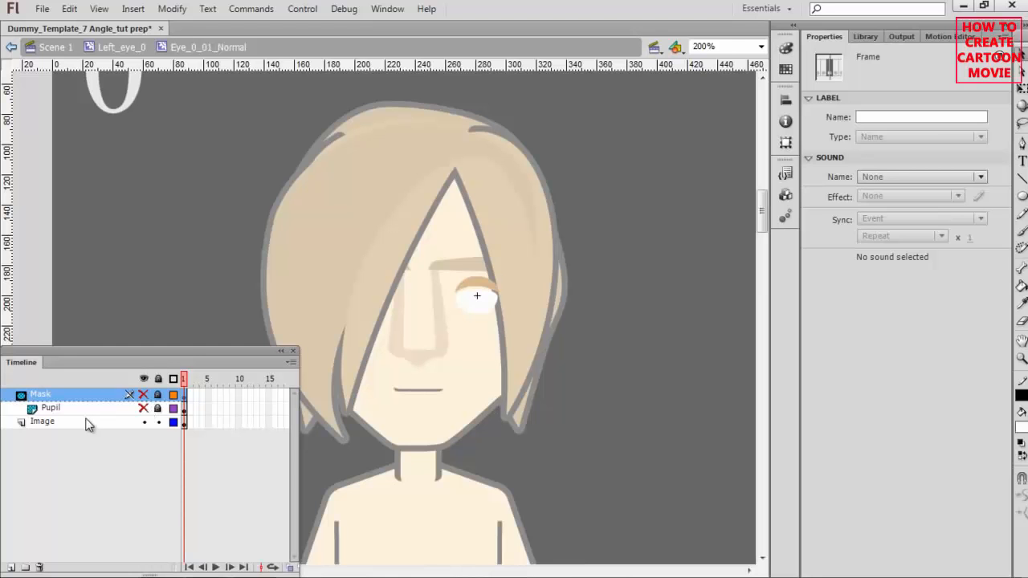
click(88, 421)
double_click(489, 301)
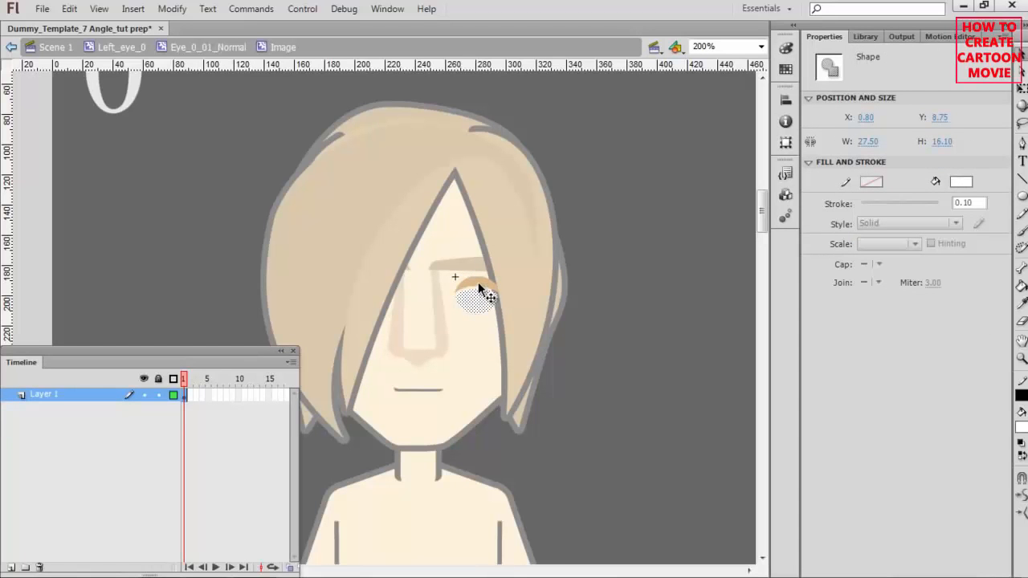
click(480, 285)
click(480, 293)
click(477, 285)
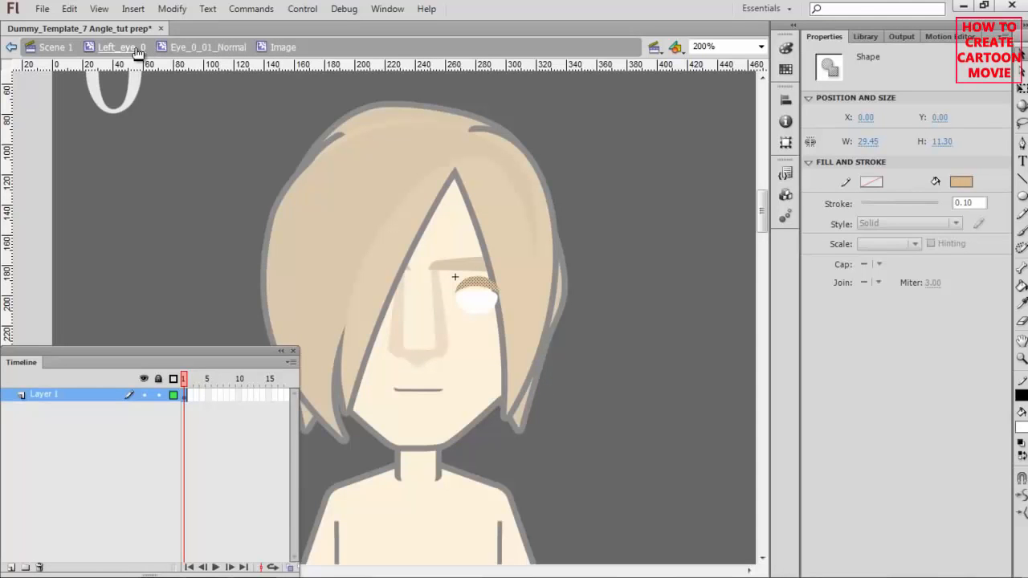
Return to Scene 1 and expand the Pose folder of Angle_0 in the library.
click(62, 50)
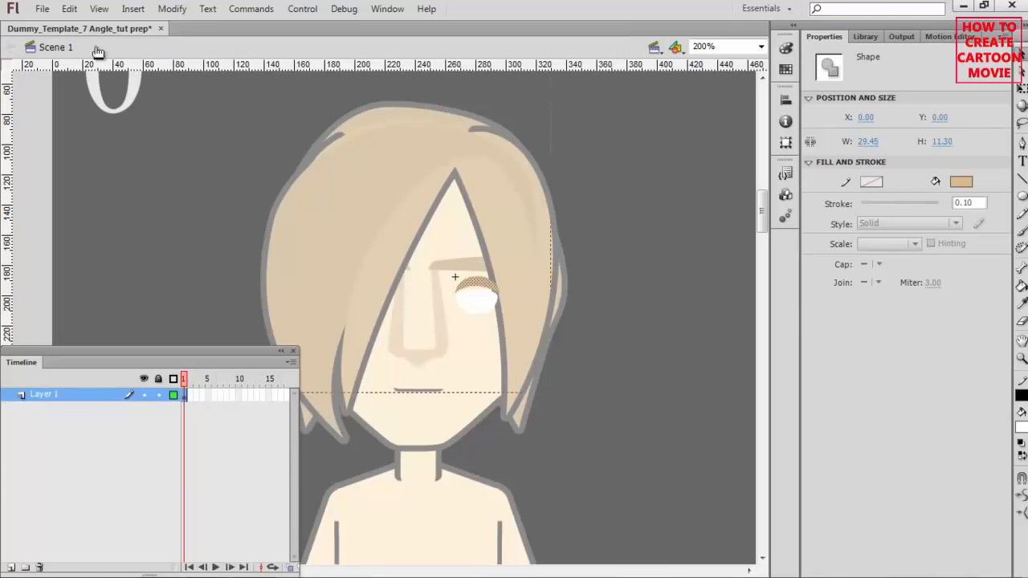
click(865, 37)
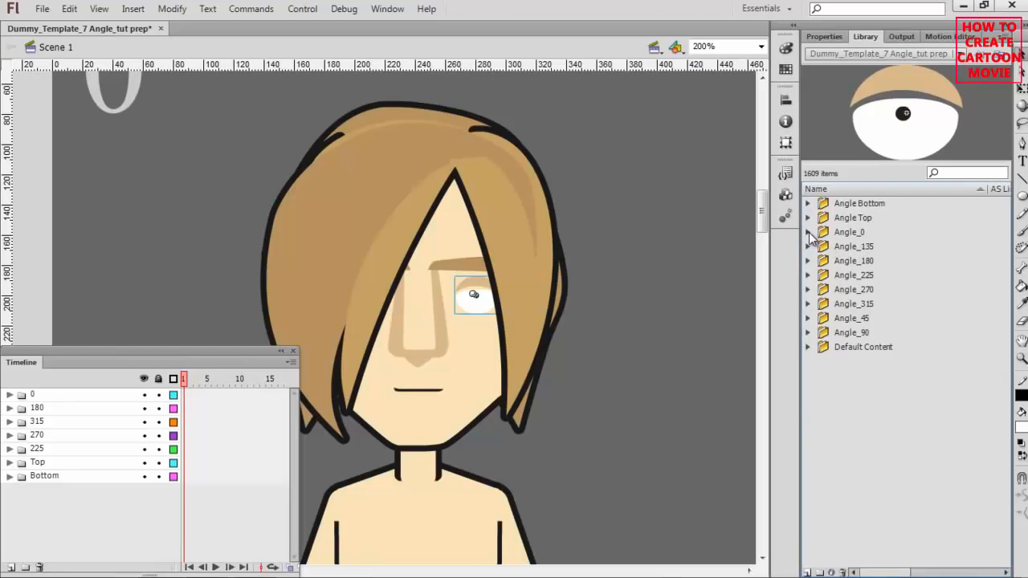
click(808, 232)
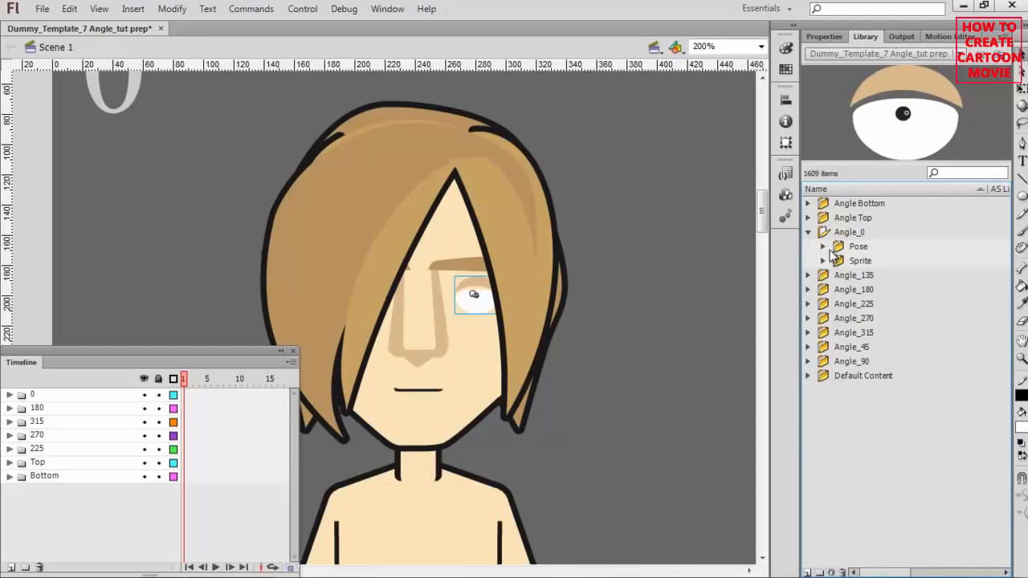
click(823, 247)
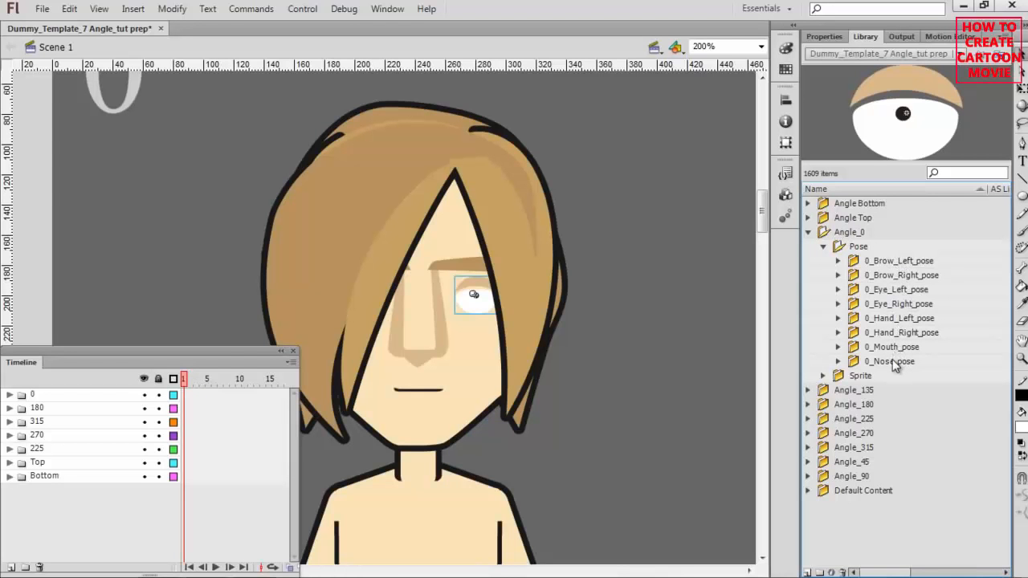
Expand the 0_Eye_Left_pose folder and preview the Eye_0_01_Normal, Eye_0_02_Exert_Close and Eye_0_03_Close clips.
click(839, 290)
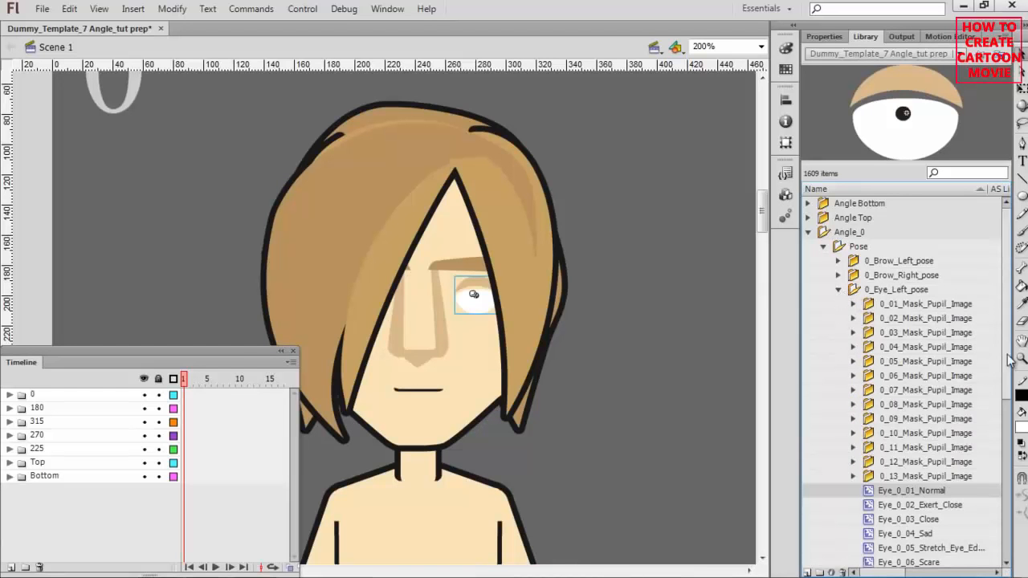
scroll(1004, 361, down, 4)
scroll(1002, 417, up, 2)
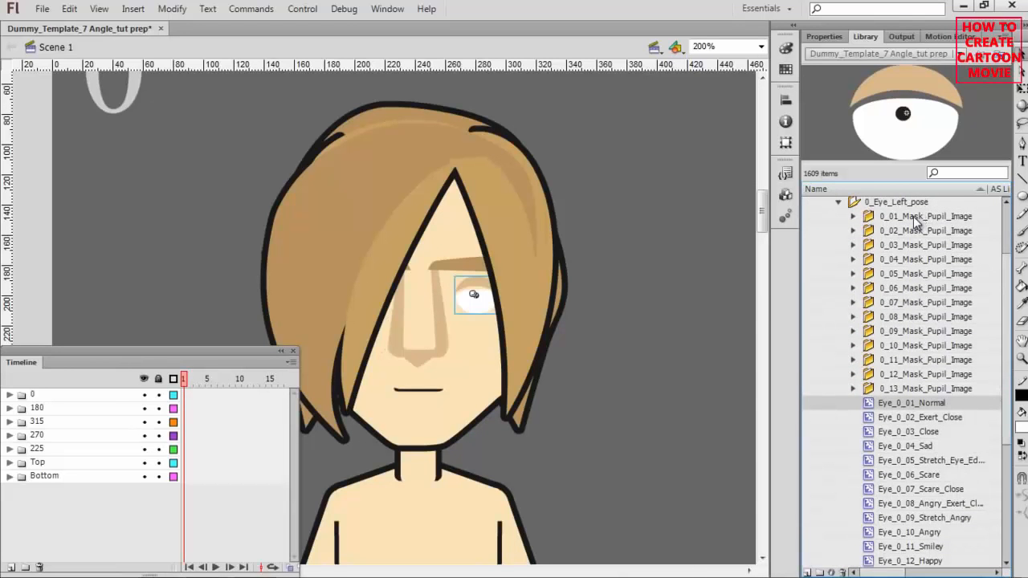
click(907, 418)
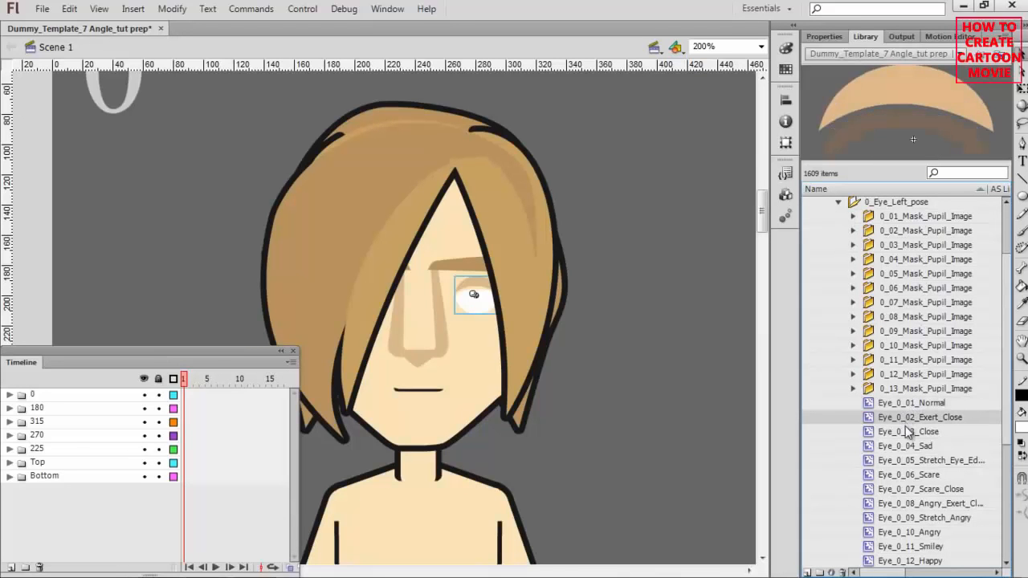
click(909, 433)
click(907, 419)
click(909, 404)
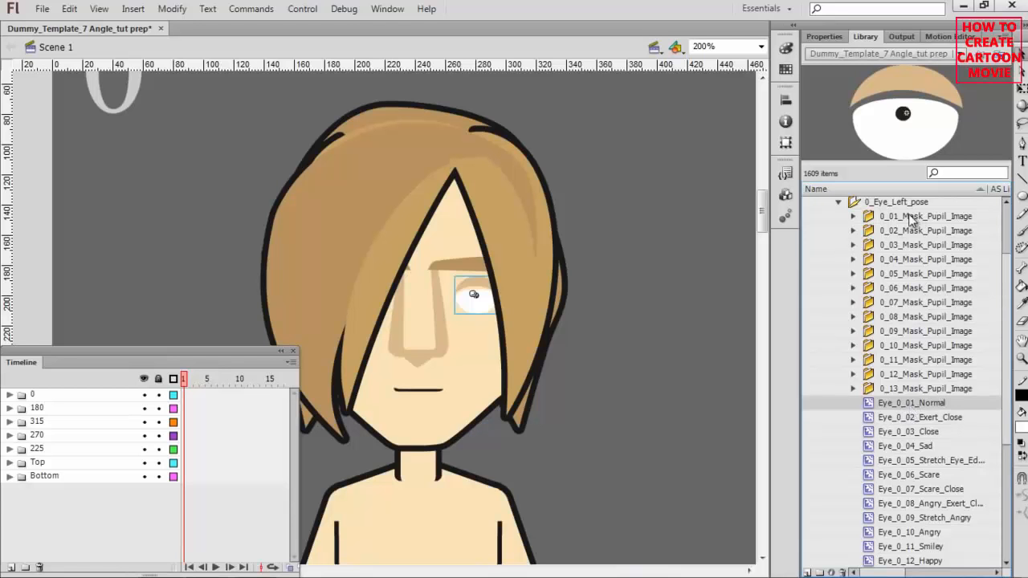
Preview the Image, Mask and Pupil clips in the 0_01_Mask_Pupil_Image folder, and collapse the Pose folder.
click(853, 217)
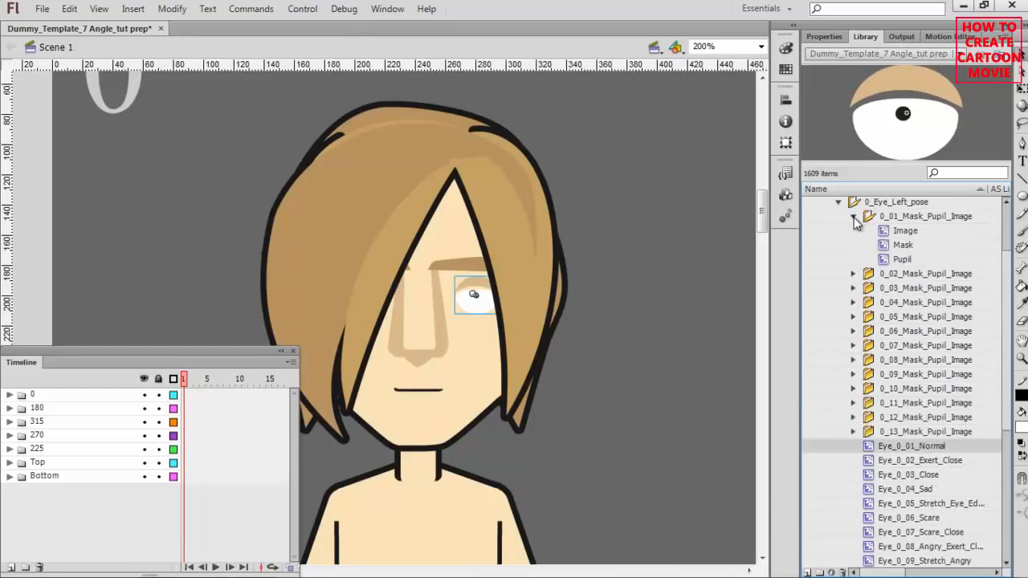
click(901, 233)
click(904, 245)
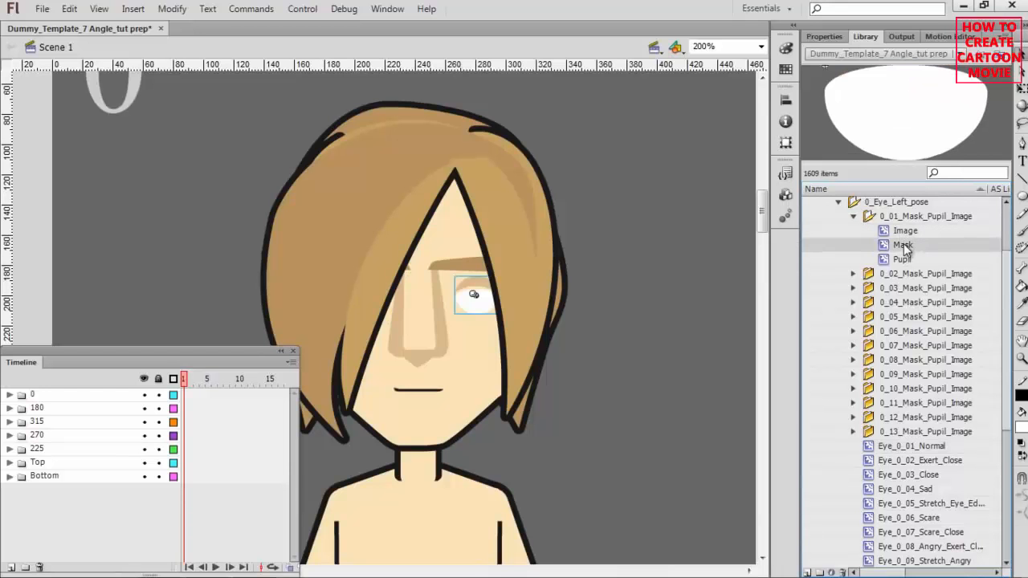
click(904, 259)
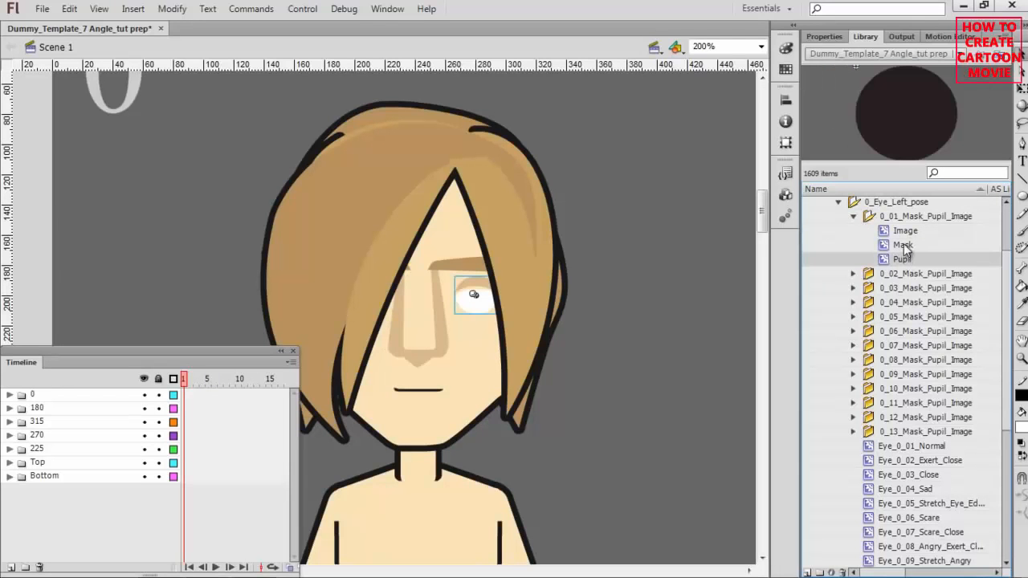
click(905, 247)
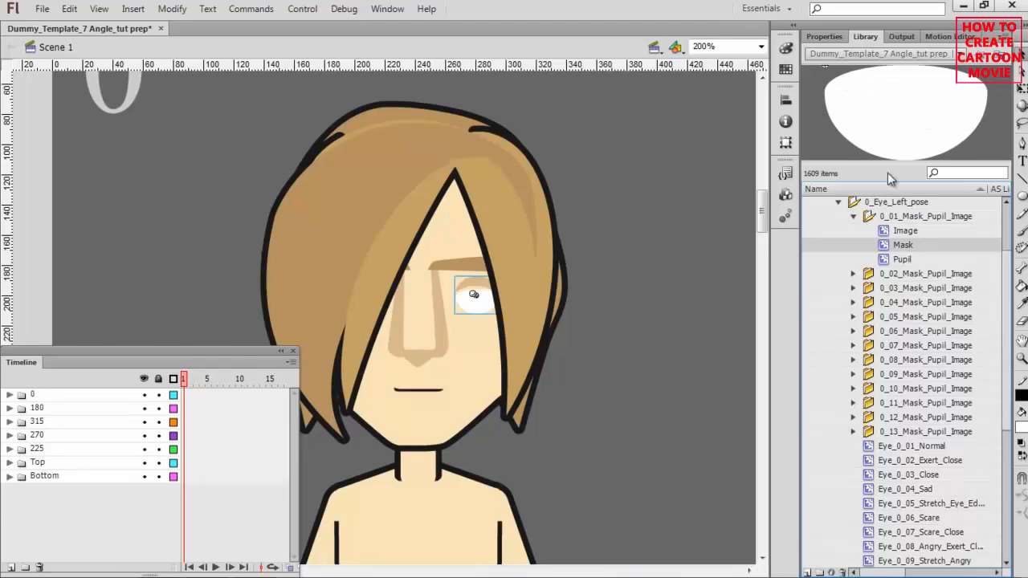
click(839, 202)
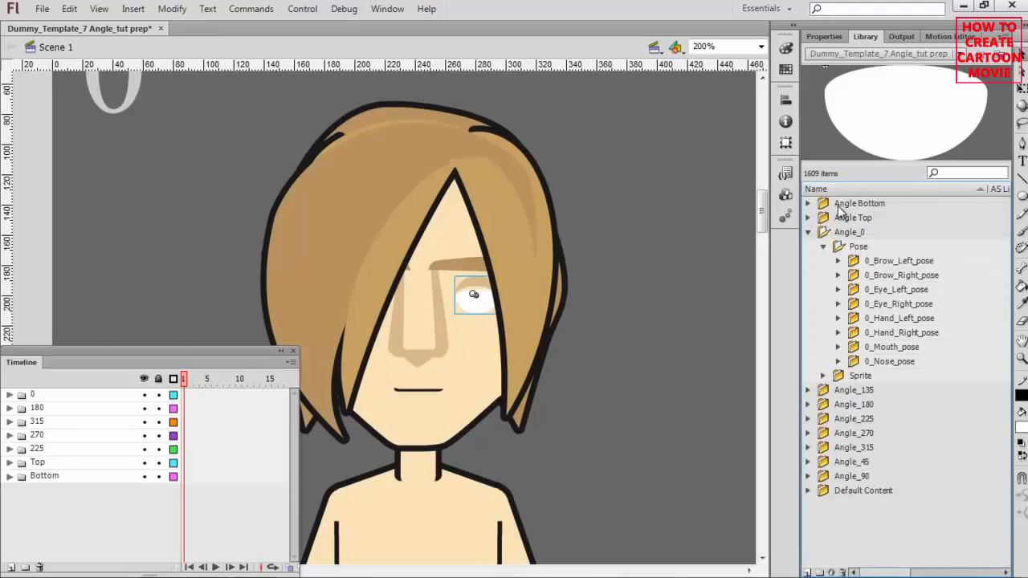
click(823, 246)
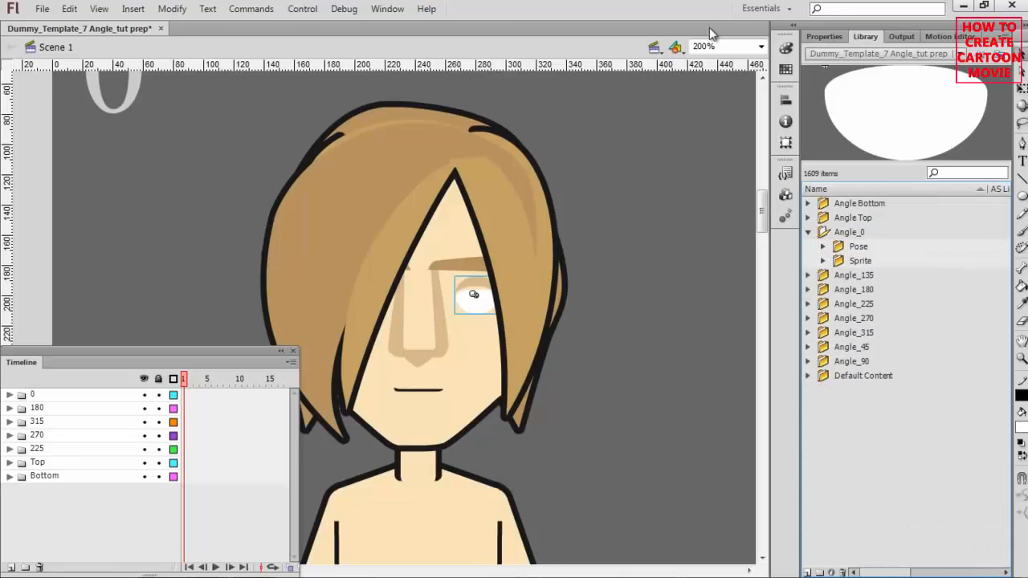
Create a new ActionScript 3.0 document at 550 x 400 px and 24 fps.
click(41, 9)
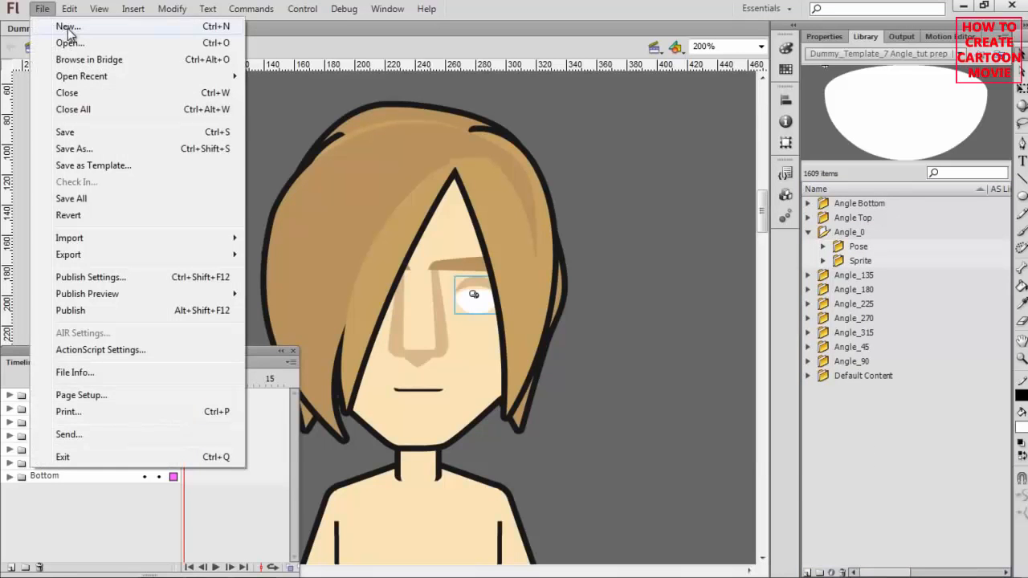
click(68, 29)
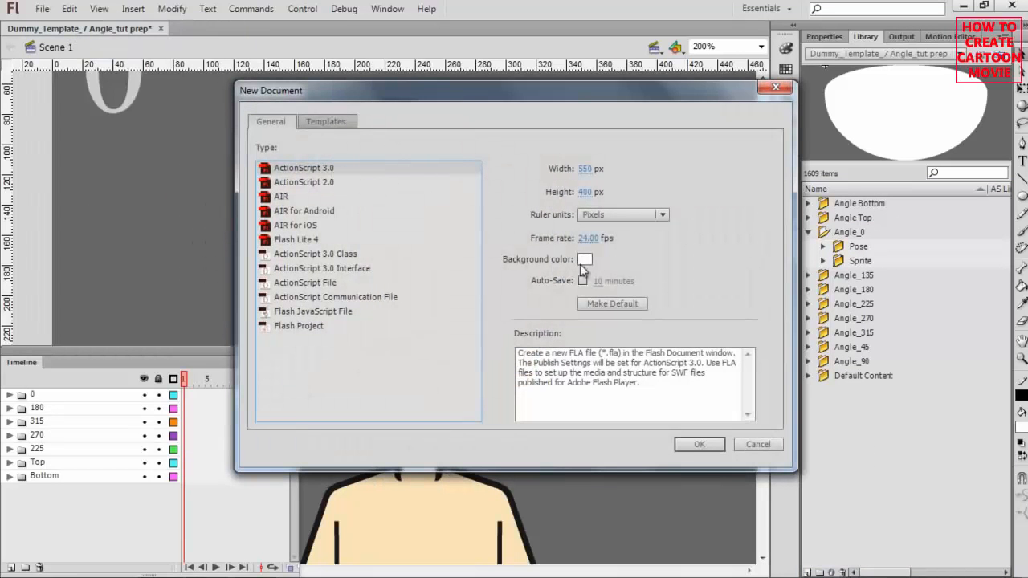
click(699, 444)
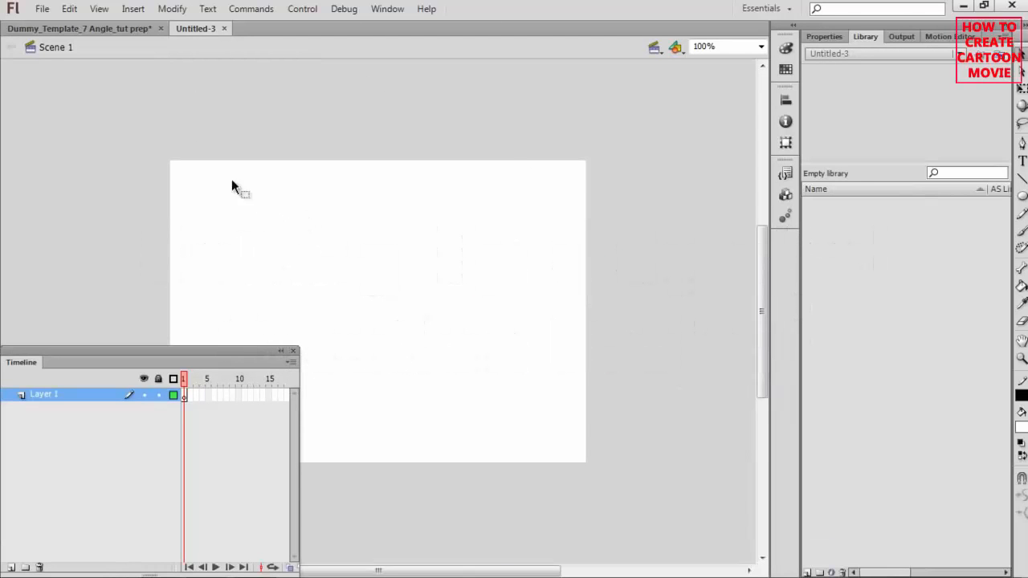
Sample the skin colour from the face in the dummy template as the fill colour.
click(118, 28)
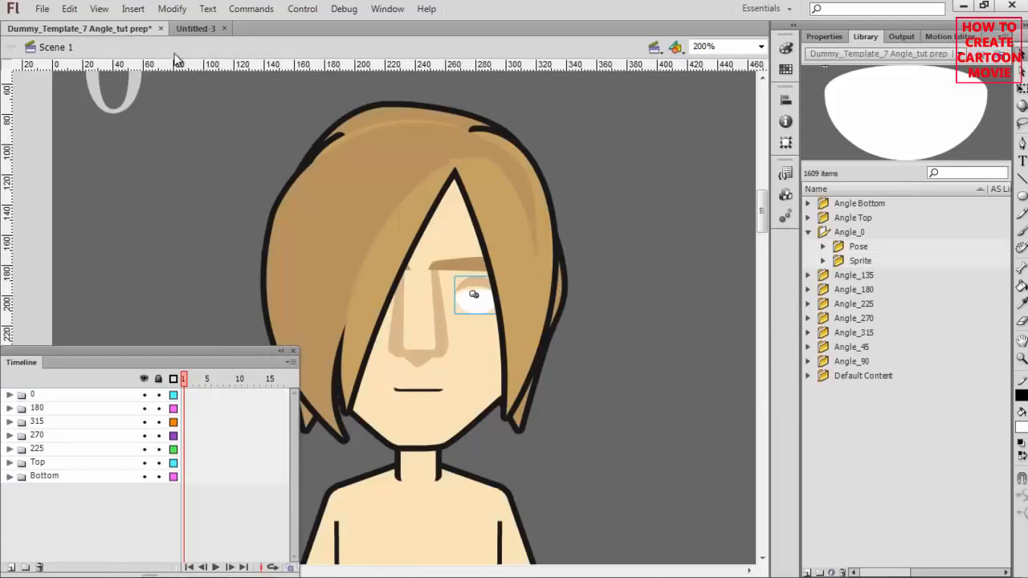
click(1024, 306)
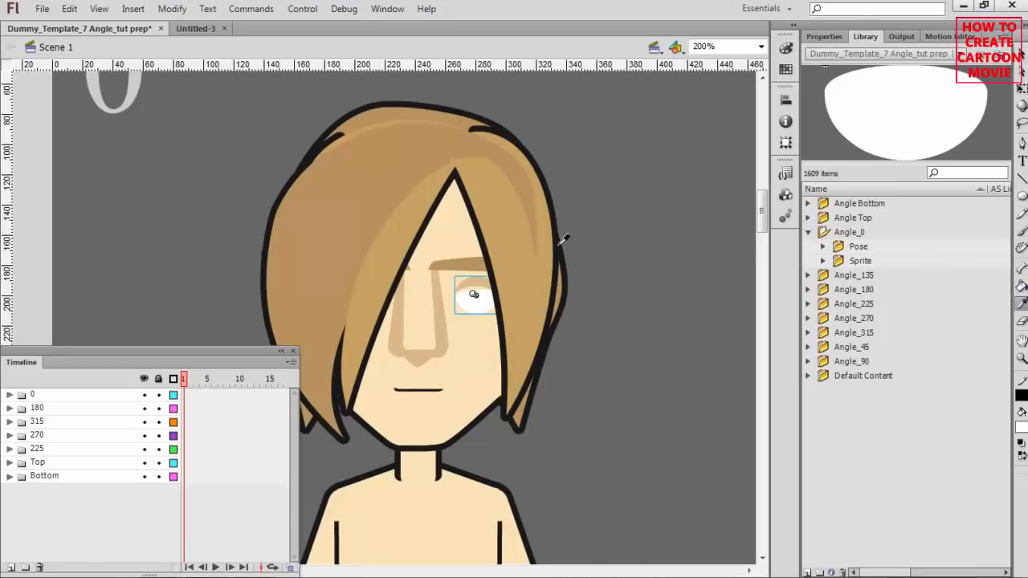
click(465, 337)
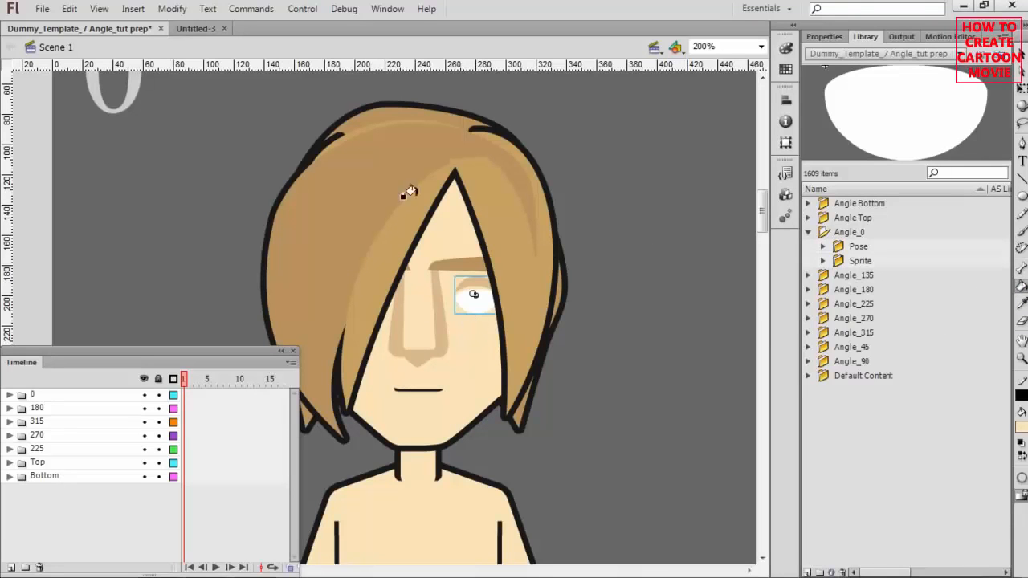
Set the new document's background colour to the sampled skin colour.
click(192, 28)
click(171, 11)
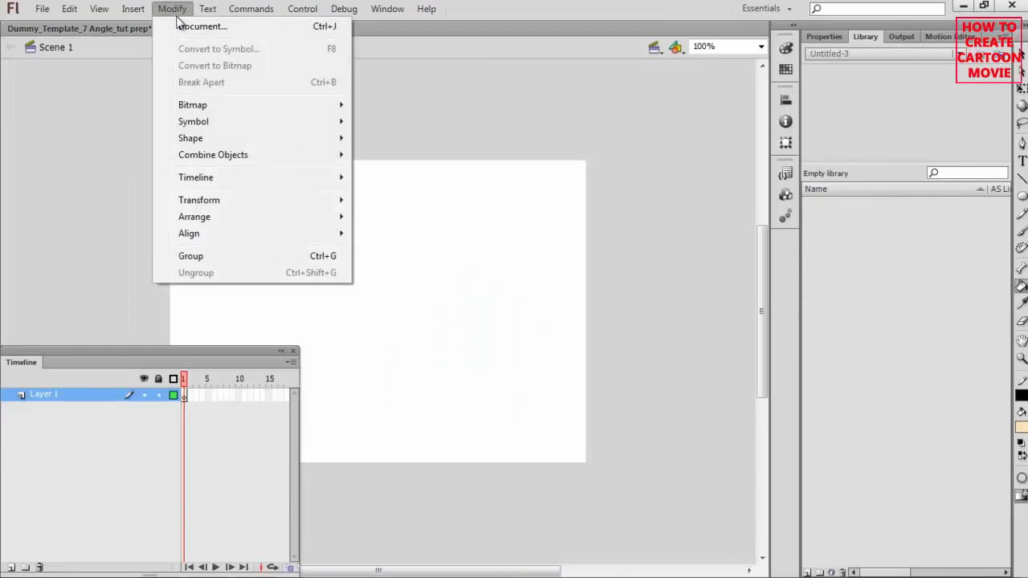
click(193, 27)
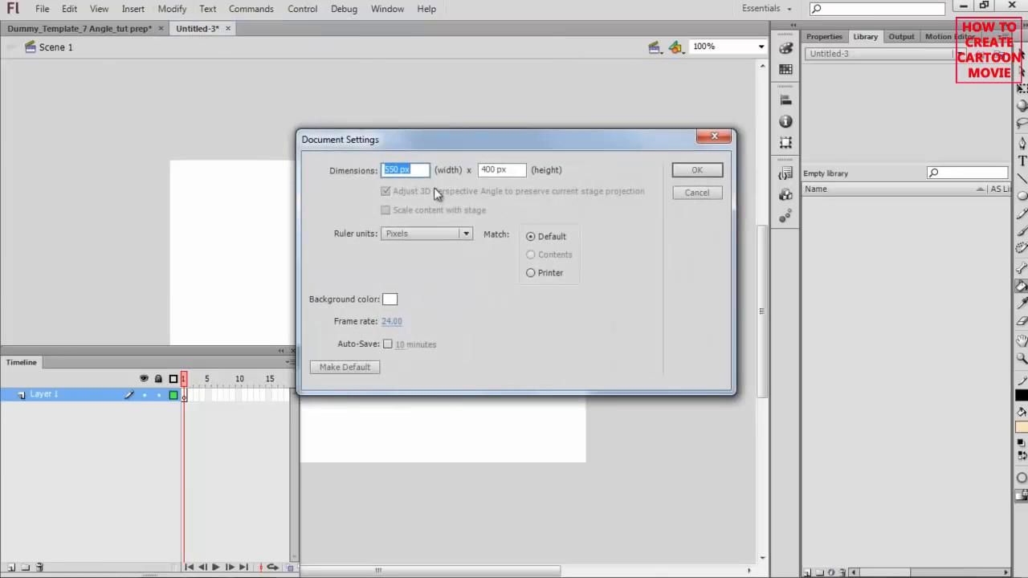
click(392, 299)
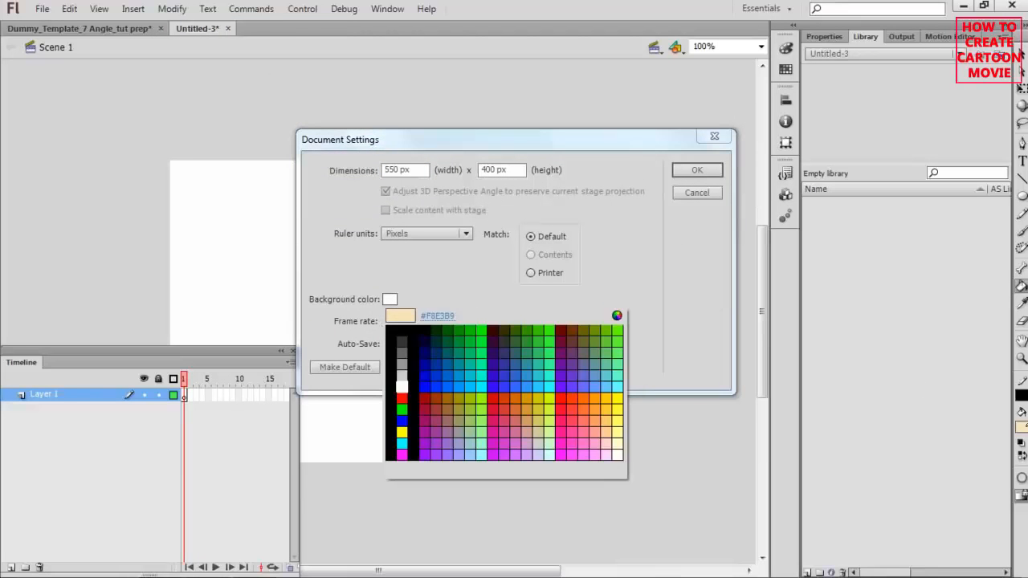
click(1022, 428)
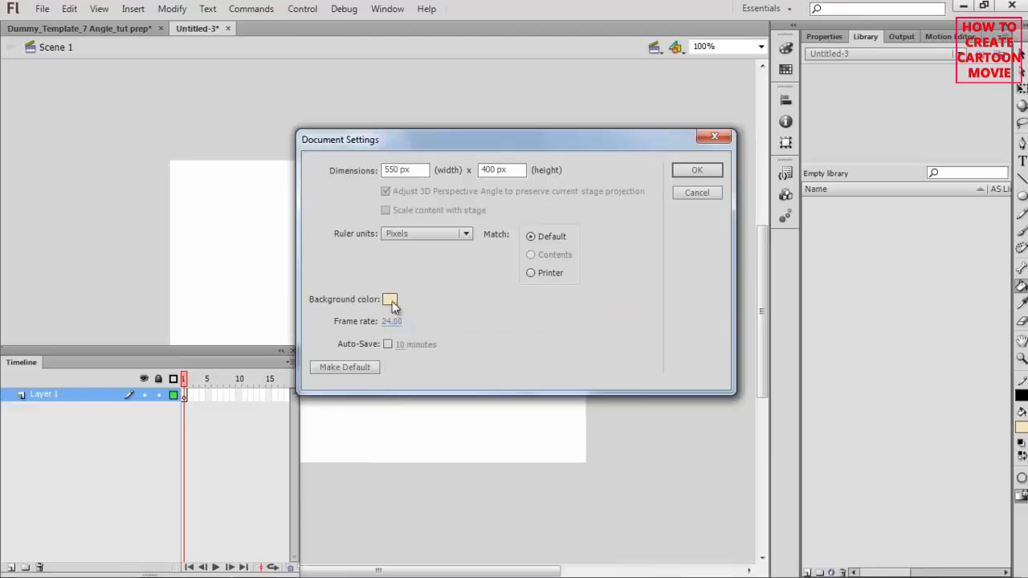
click(696, 170)
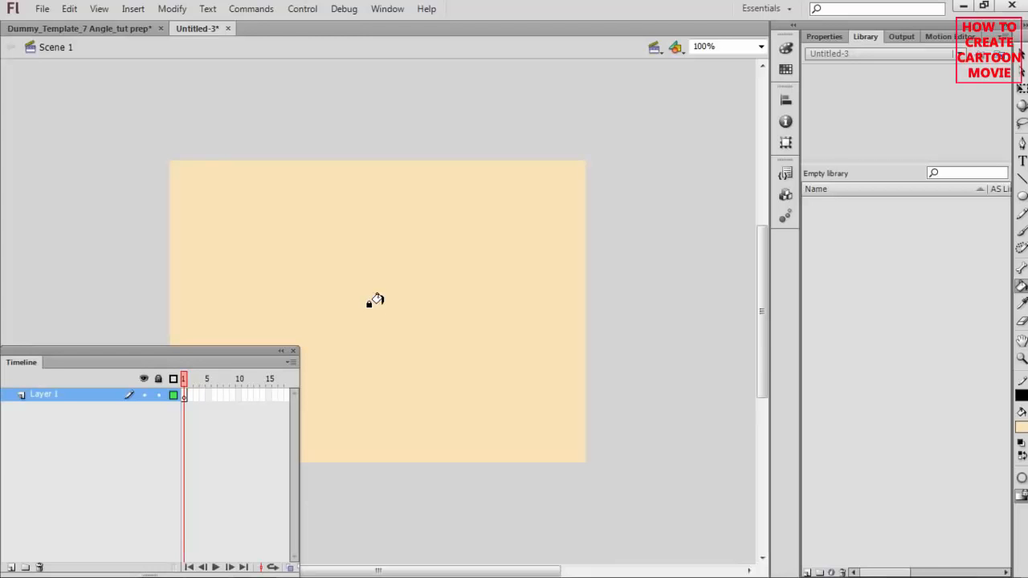
Copy the Eye_0_01_Normal clip from the 0_Eye_Left_pose folder under Angle_0 in the dummy template's library.
click(117, 27)
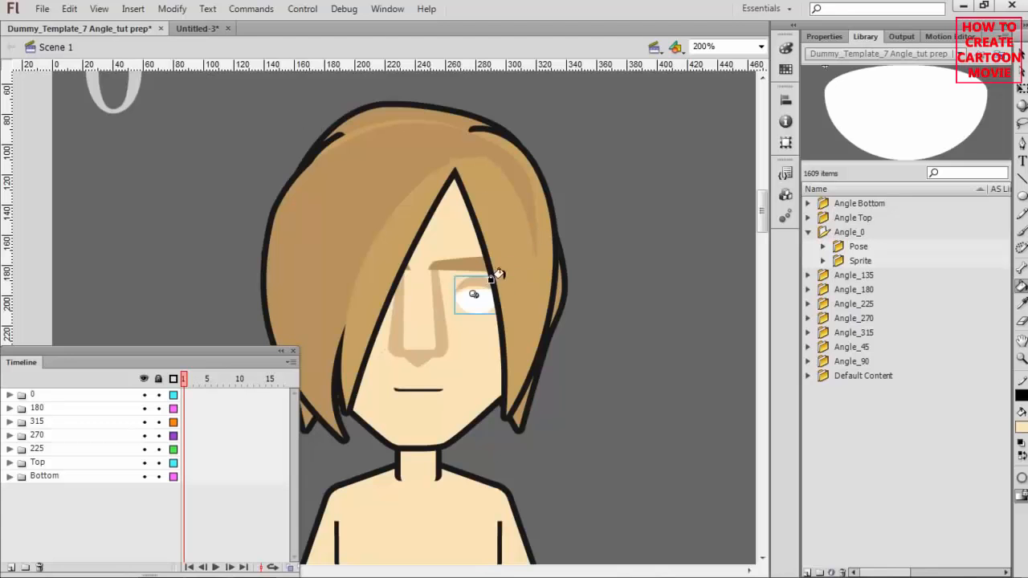
key(v)
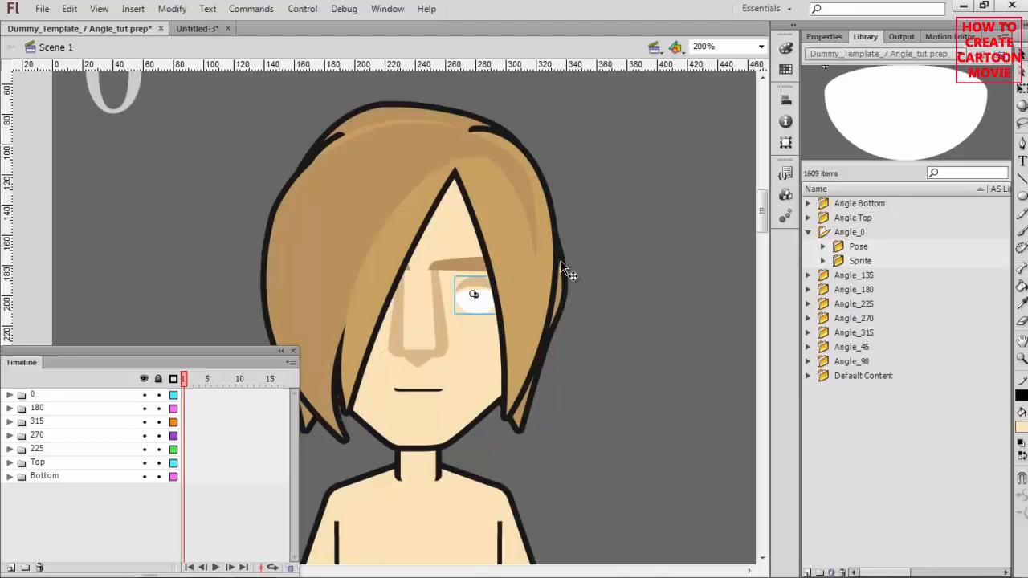
click(823, 246)
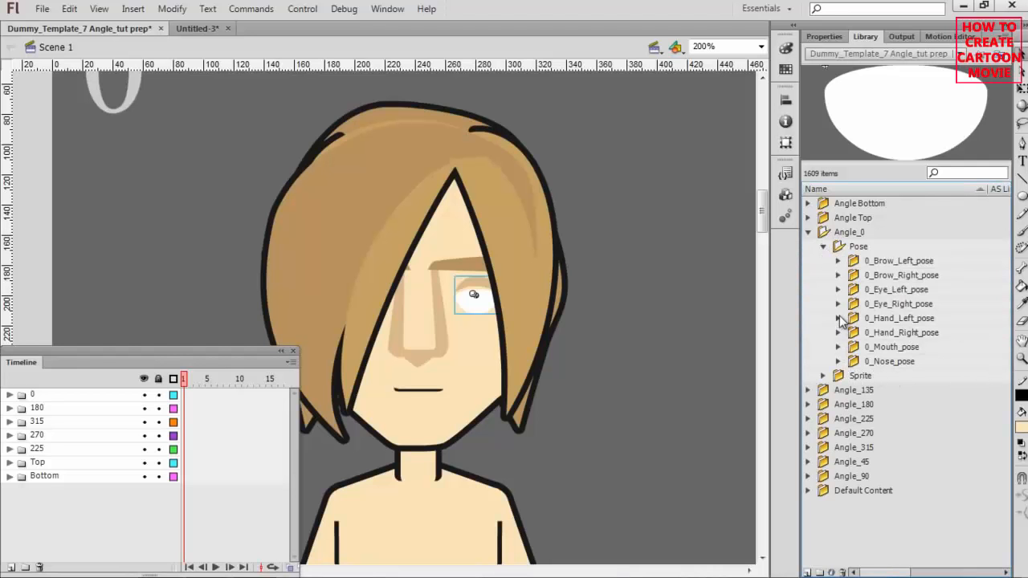
click(838, 290)
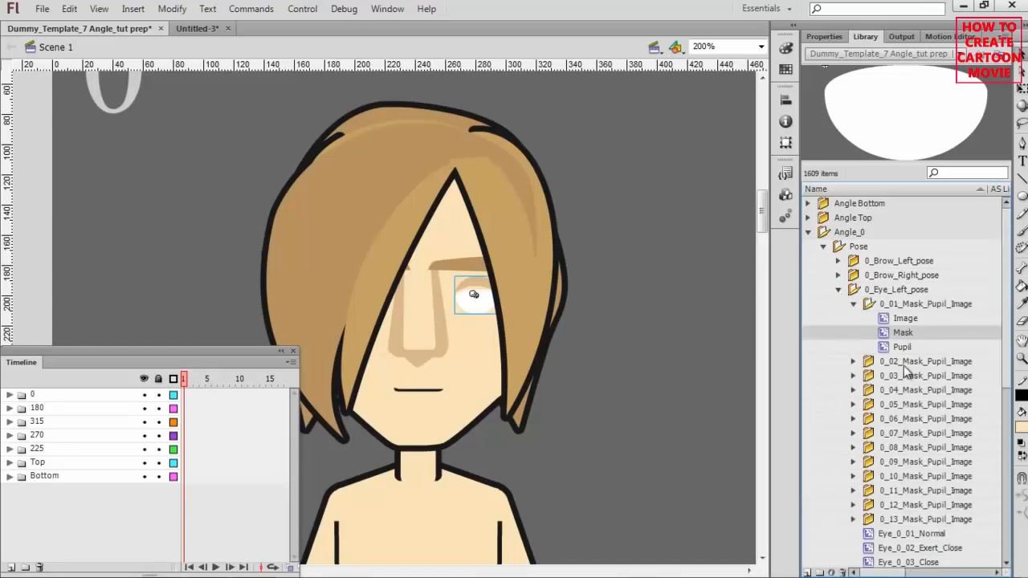
click(853, 304)
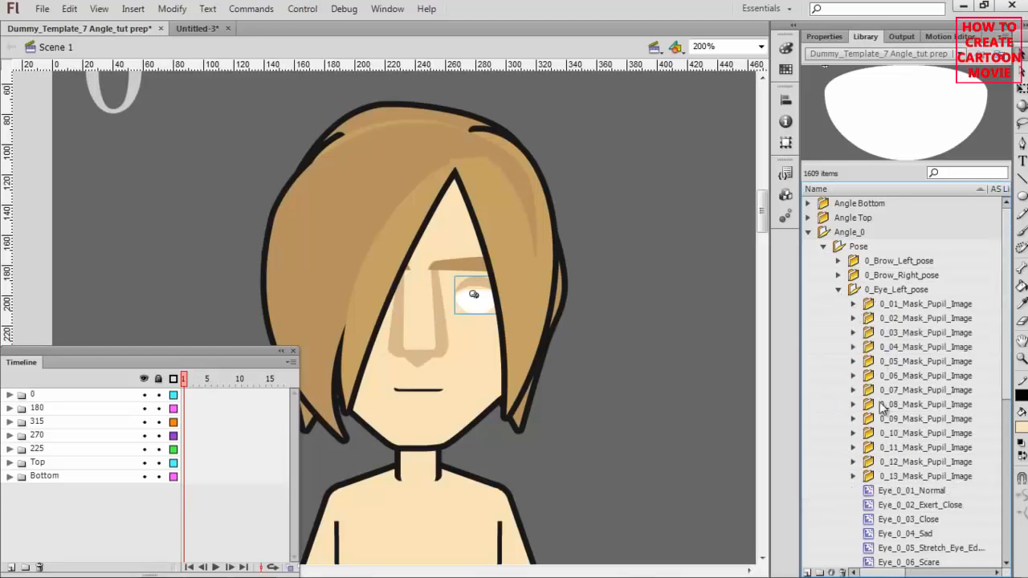
click(888, 493)
right_click(890, 491)
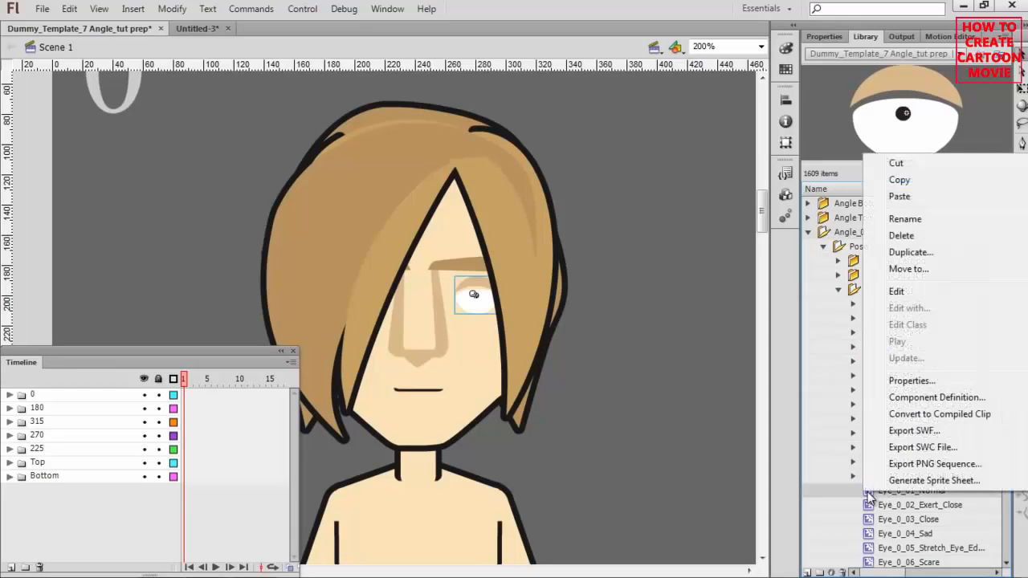
click(899, 179)
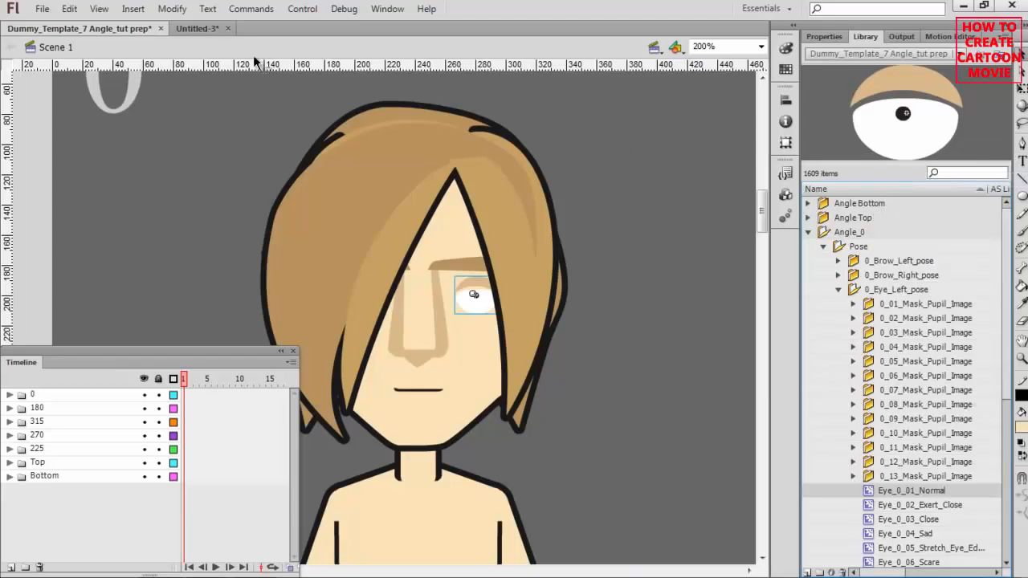
Paste the copied eye clip into the new document's library and expand the Angle_0 pose folders to preview it.
click(204, 29)
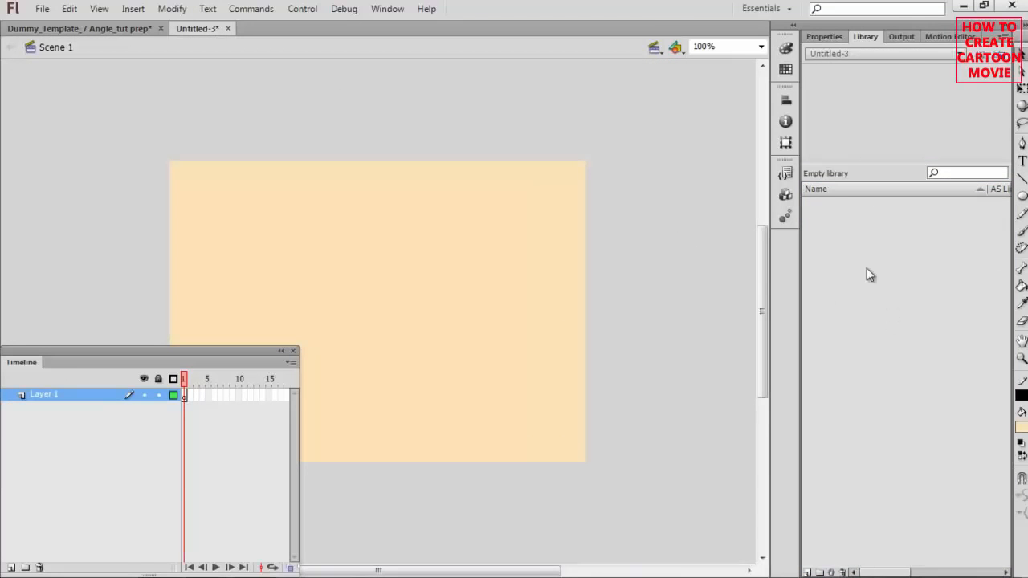
right_click(845, 227)
click(892, 168)
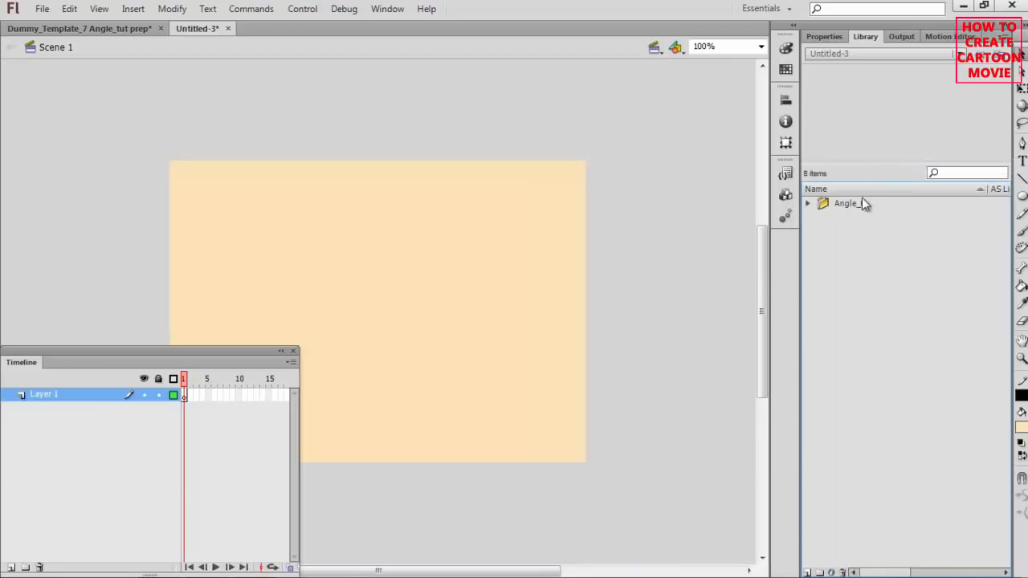
click(808, 203)
click(823, 218)
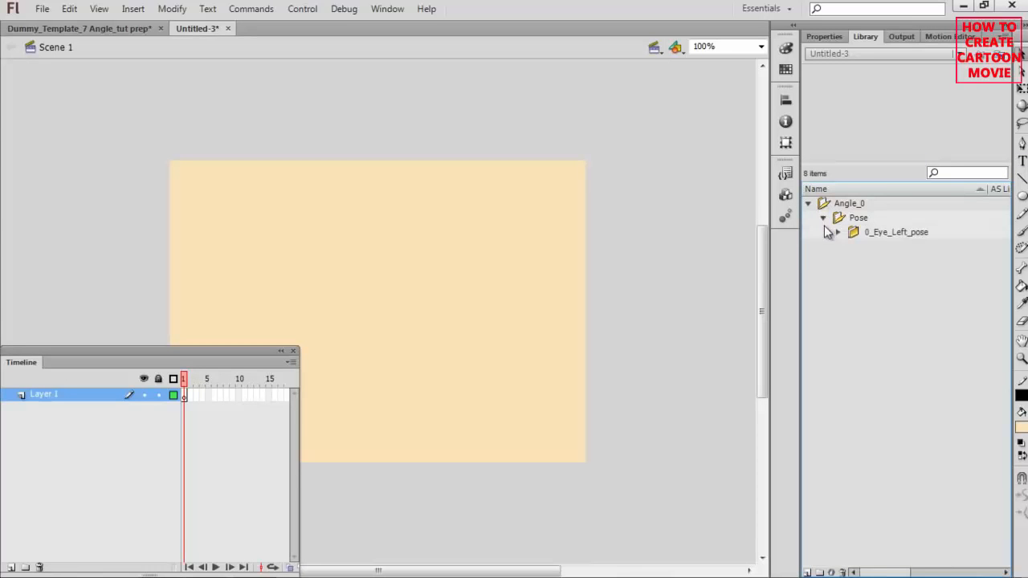
click(836, 232)
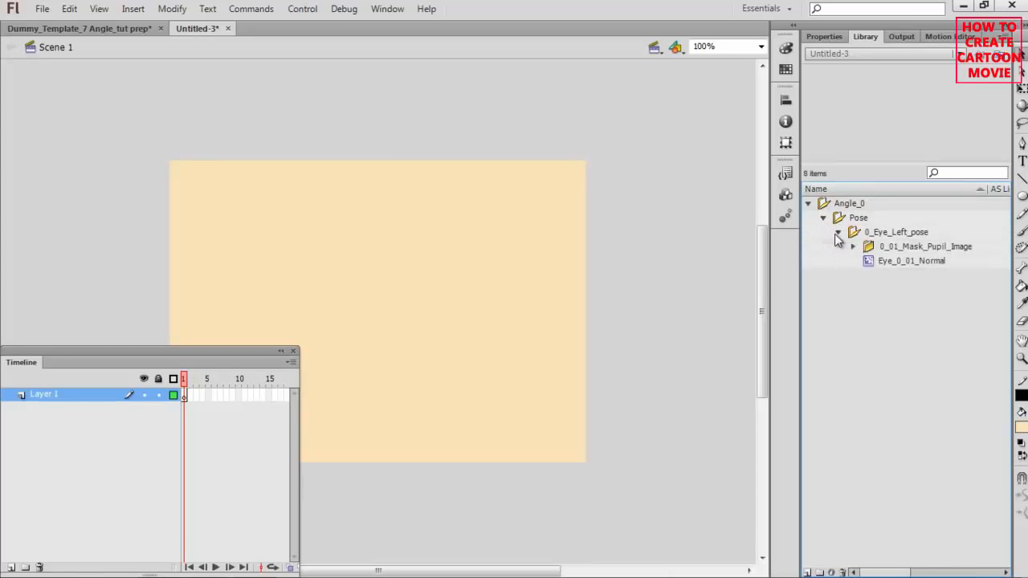
click(899, 263)
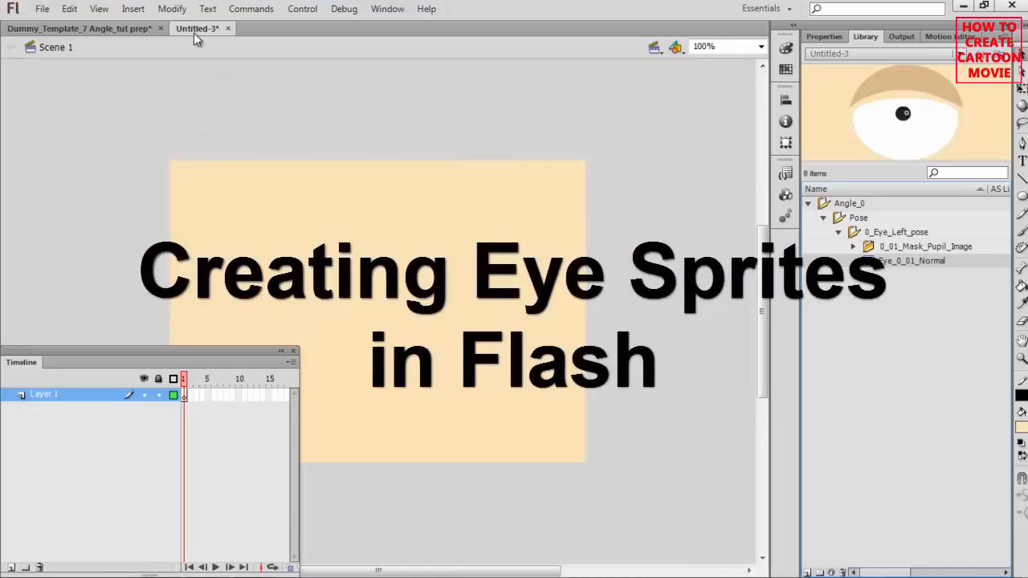
Create a new movie clip symbol named Normal_01 in the library root.
click(138, 11)
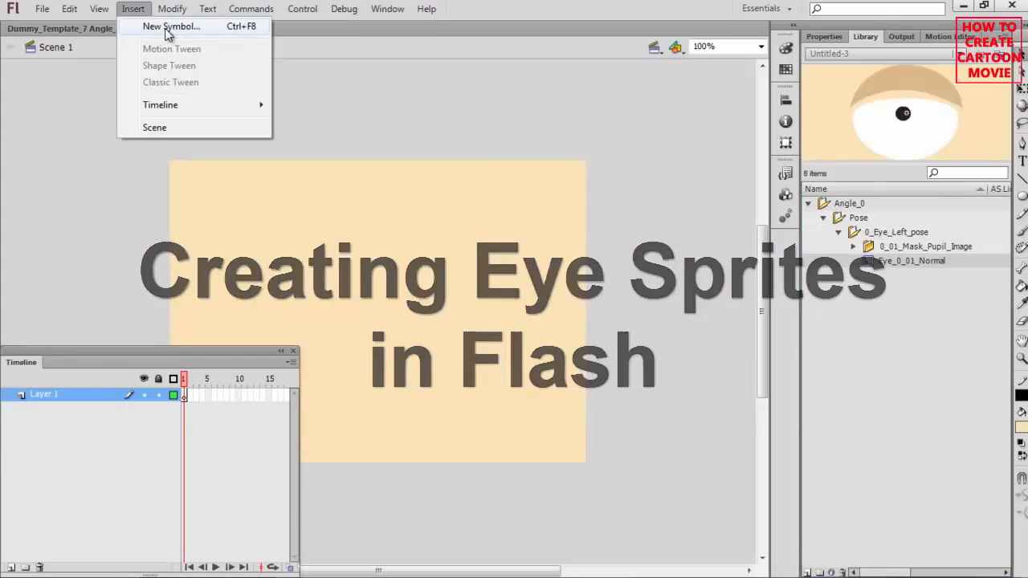
click(169, 28)
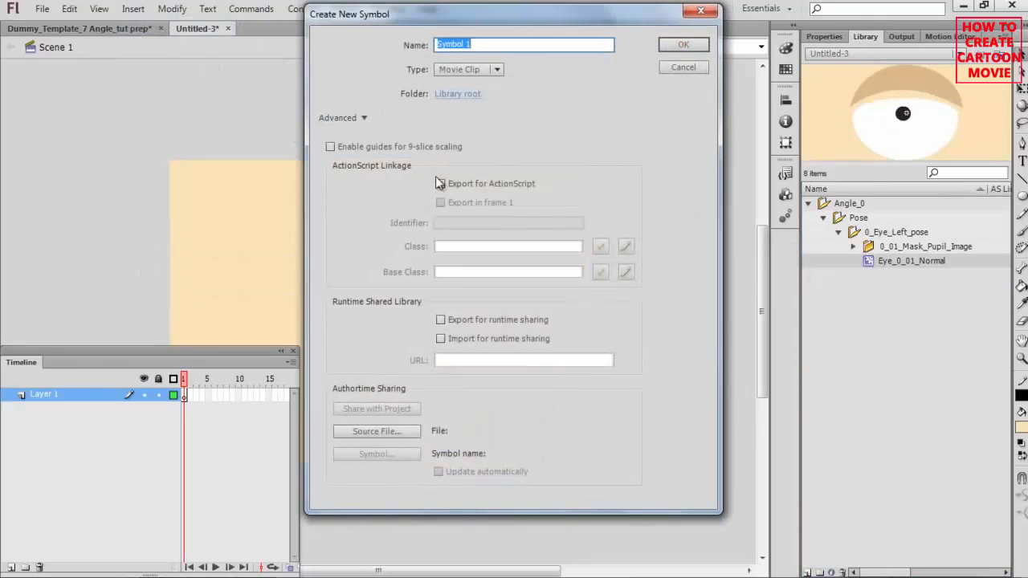
text(Normal_01)
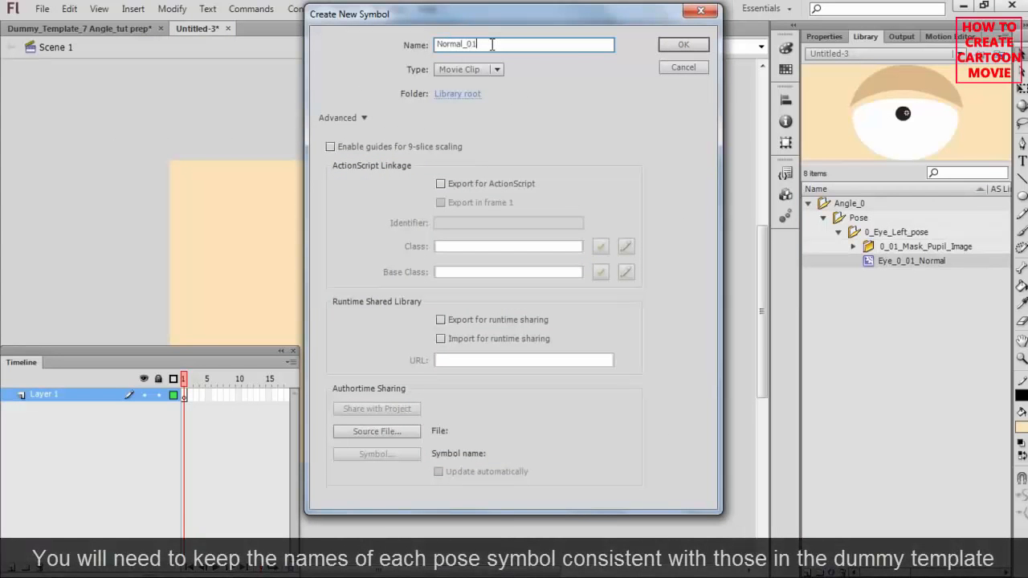
click(683, 45)
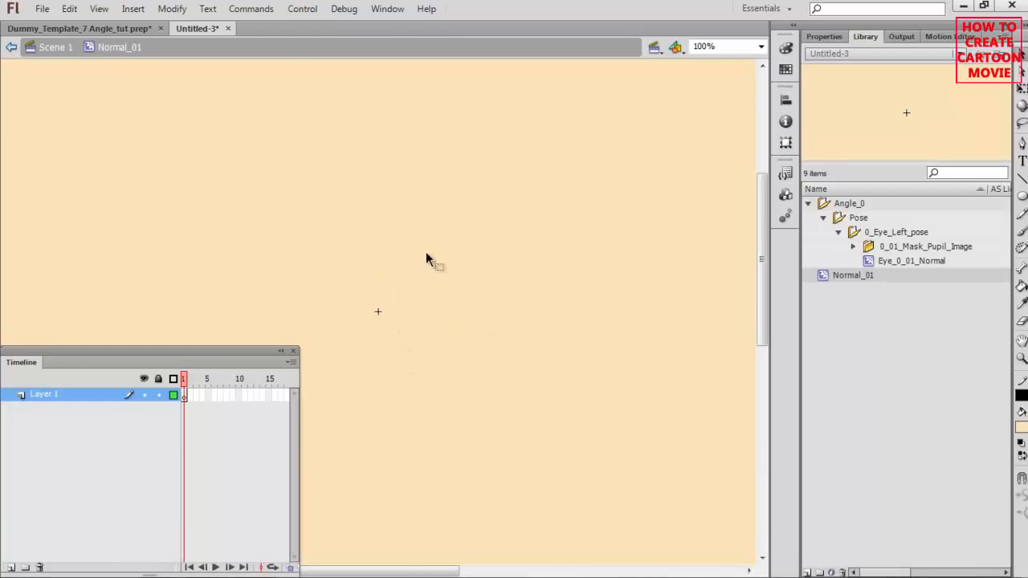
Show the rulers and place an instance of the Eye_0_01_Normal clip just above the Normal_01 symbol's registration point.
click(99, 9)
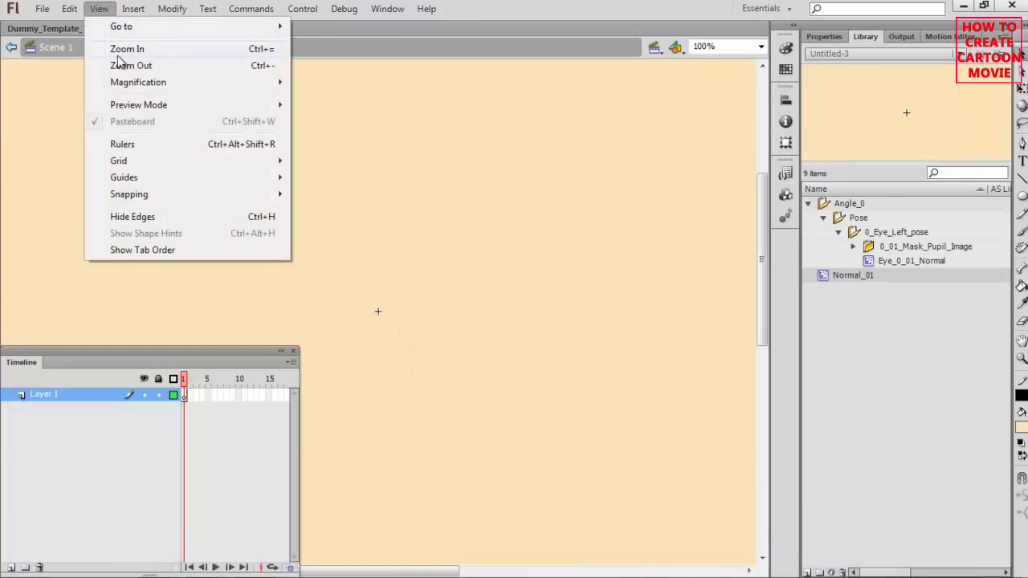
click(151, 146)
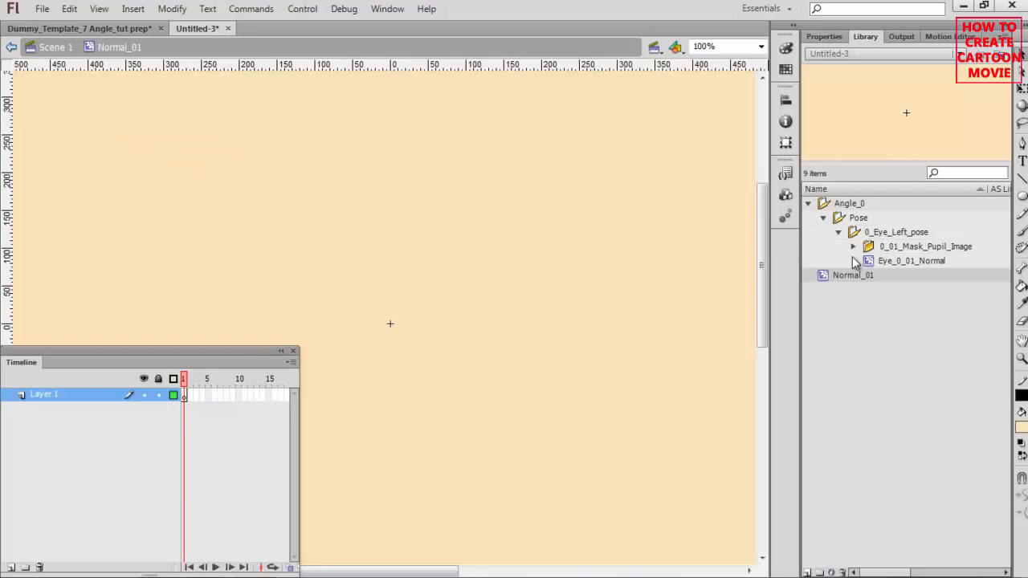
drag(915, 264, 394, 301)
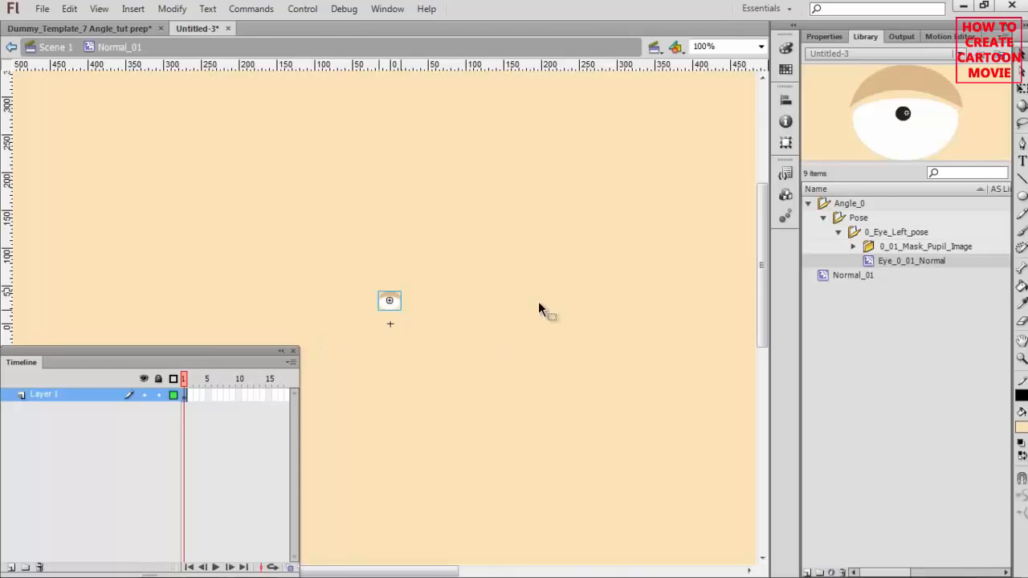
Reposition the template eye so it sits roughly centred above the registration point, leaving free space below it for drawing.
key(ctrl+equal)
key(ctrl+equal)
key(ctrl+equal)
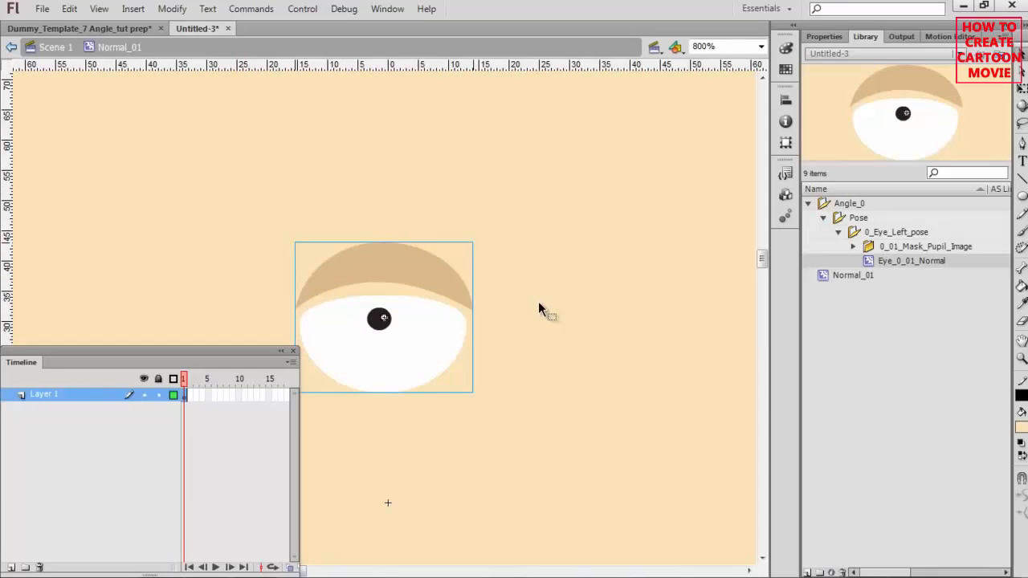
drag(430, 335, 437, 239)
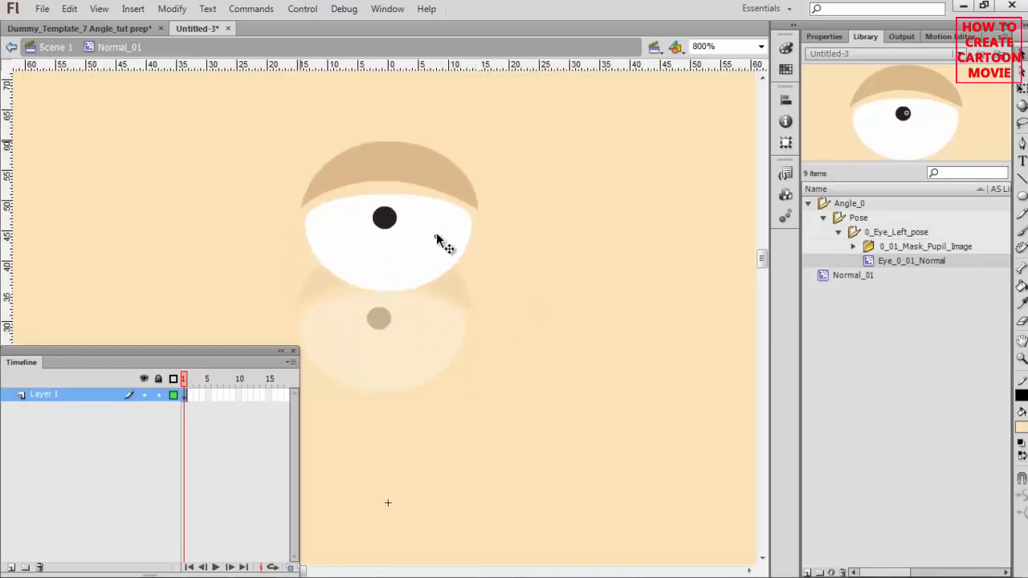
drag(438, 241, 437, 361)
key(space)
drag(549, 485, 646, 375)
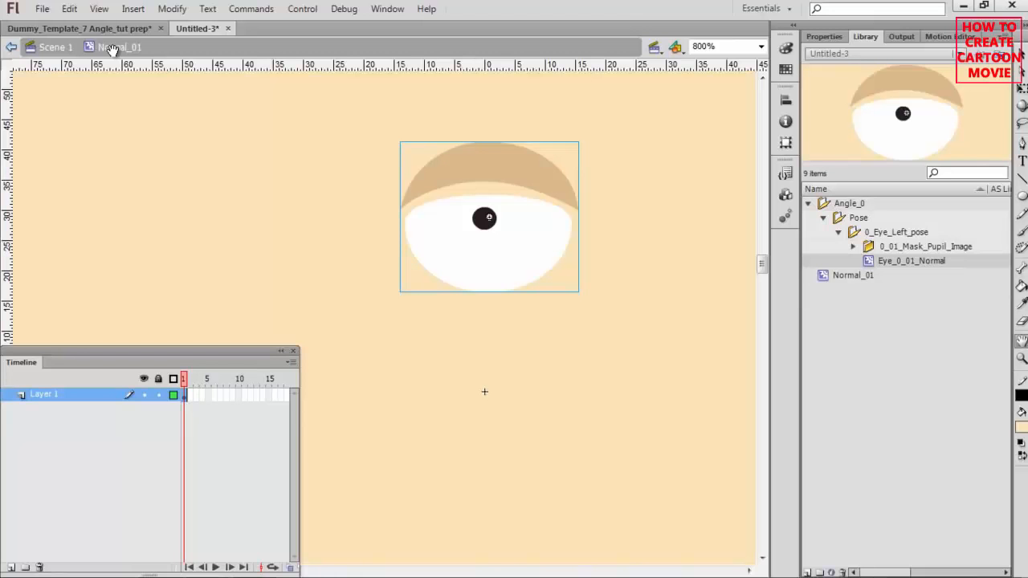
Draw a white oval with a black outline, about 40 px wide and 20 px high, over the registration point below the template eye.
click(1023, 196)
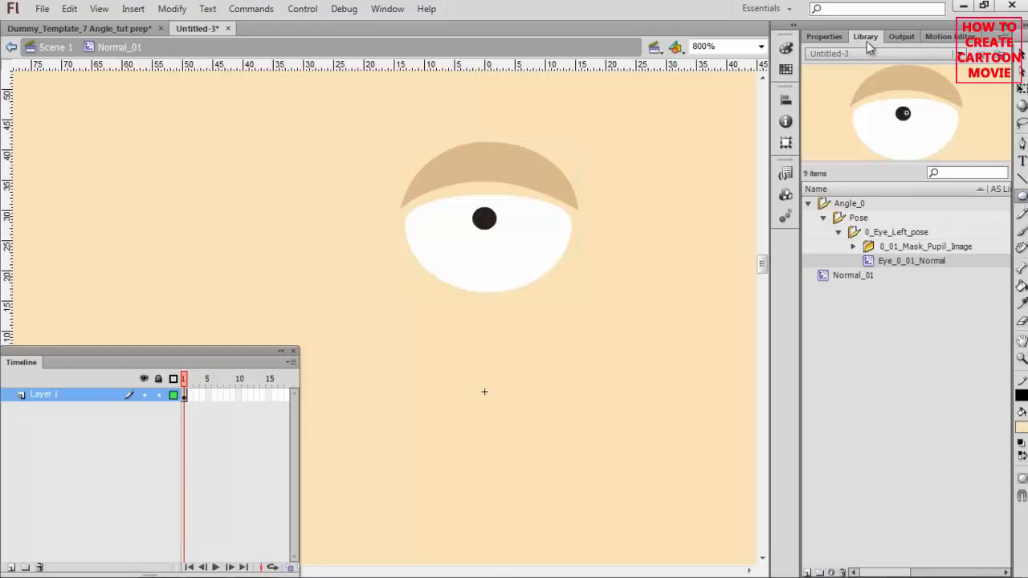
click(828, 35)
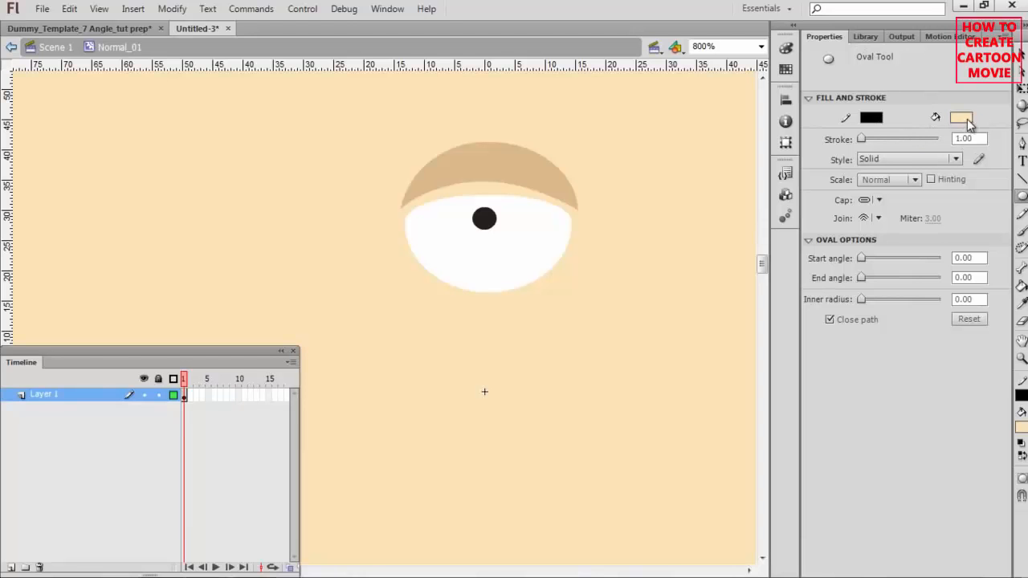
click(1021, 427)
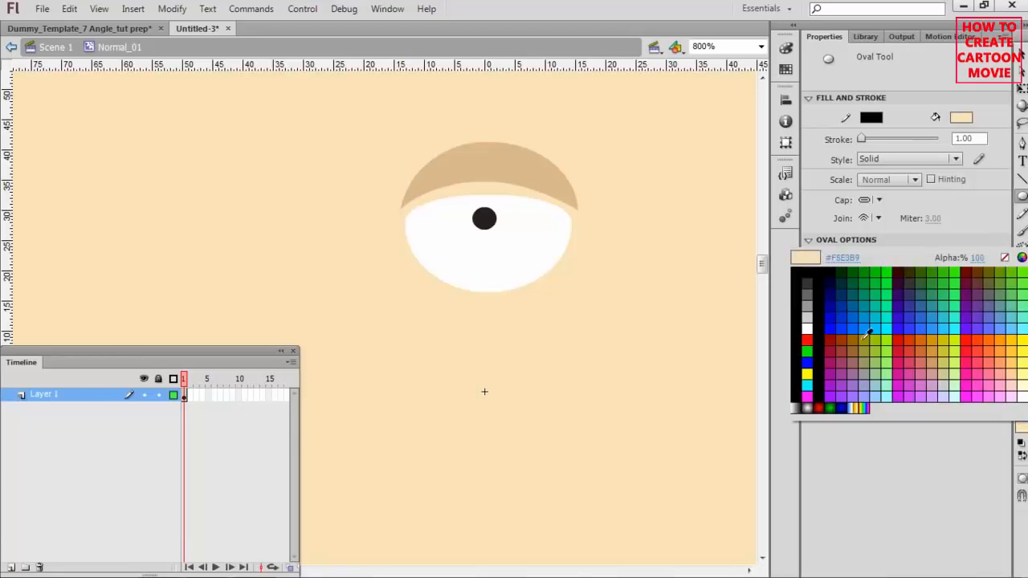
click(807, 328)
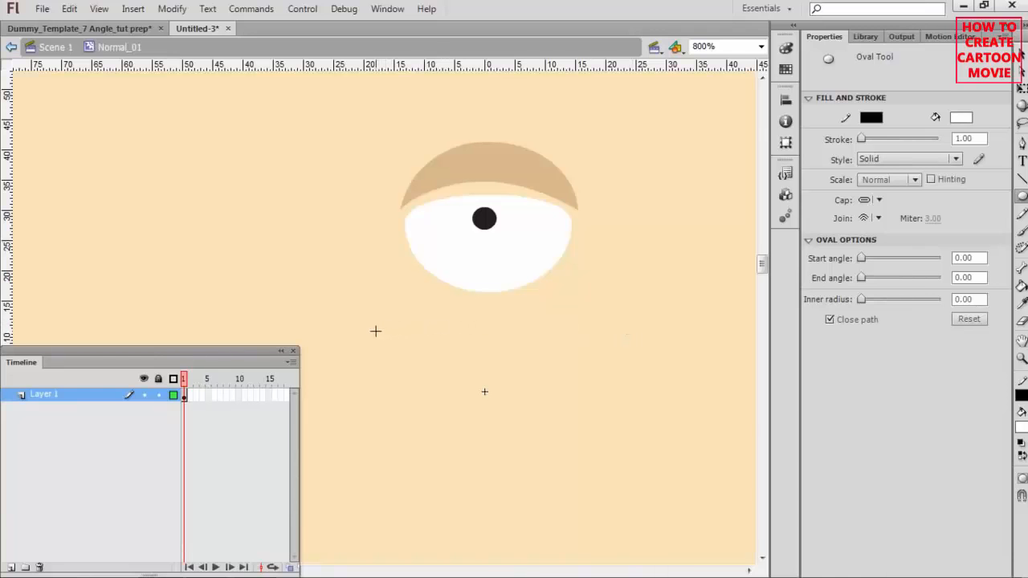
mouse_move(372, 329)
mouse_down()
mouse_move(594, 421)
mouse_move(608, 445)
mouse_move(592, 448)
mouse_move(610, 441)
mouse_move(616, 451)
mouse_up()
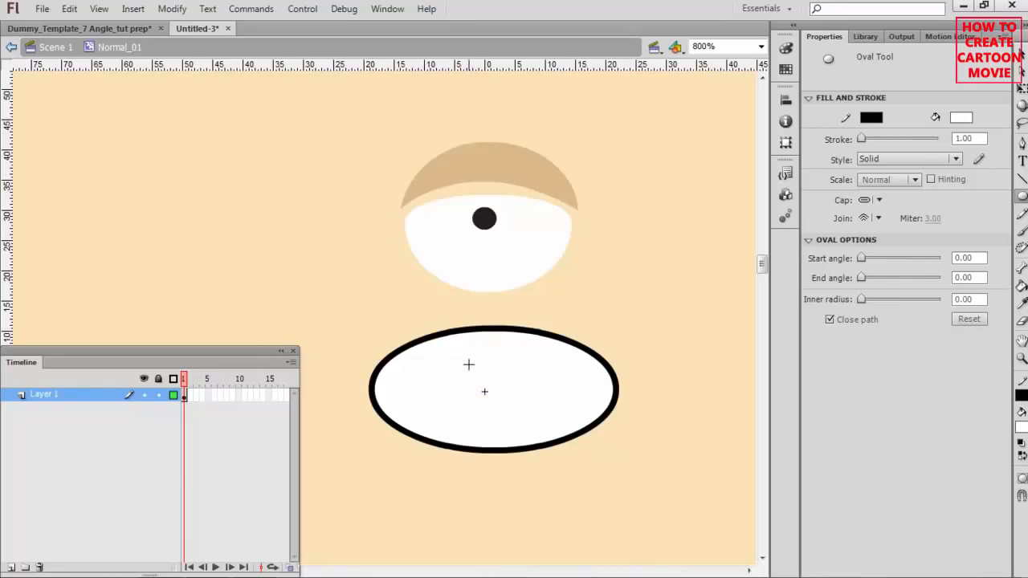
Rename the layer holding the oval as Image.
double_click(47, 396)
text(Image)
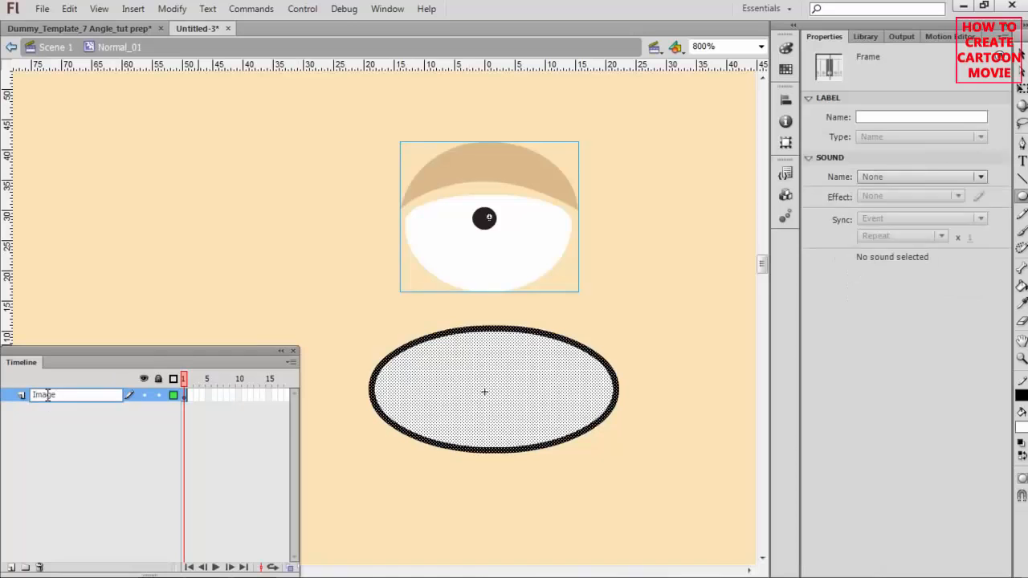
key(Return)
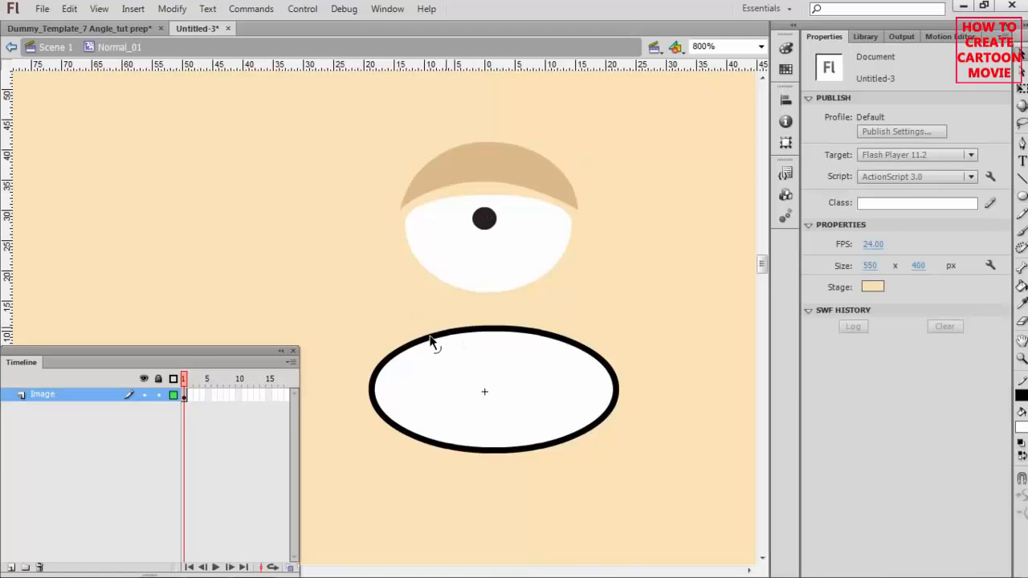
Reshape the oval's upper and lower edges into a flattened, slightly slanted eye outline.
drag(438, 338, 466, 363)
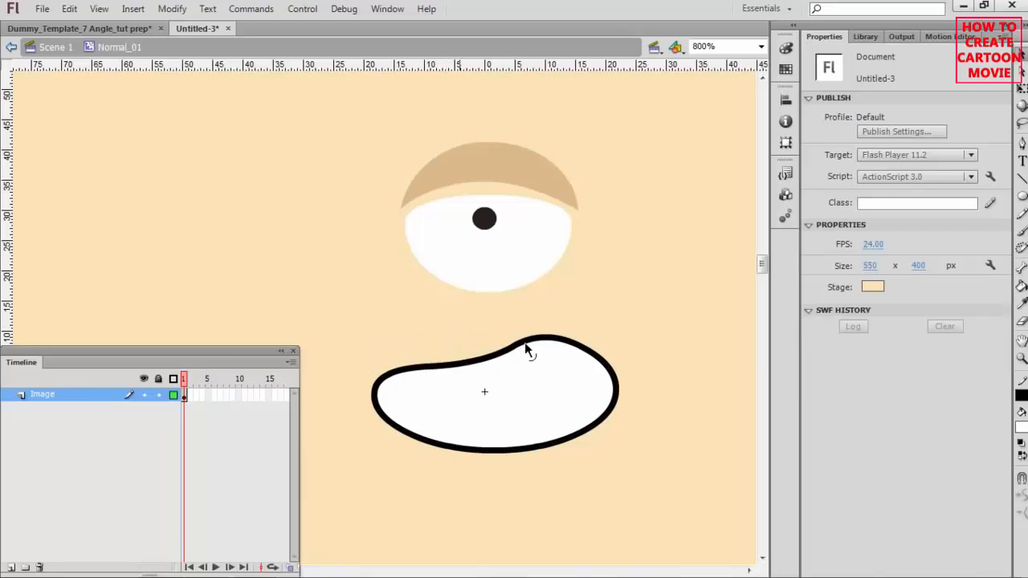
drag(532, 347, 564, 361)
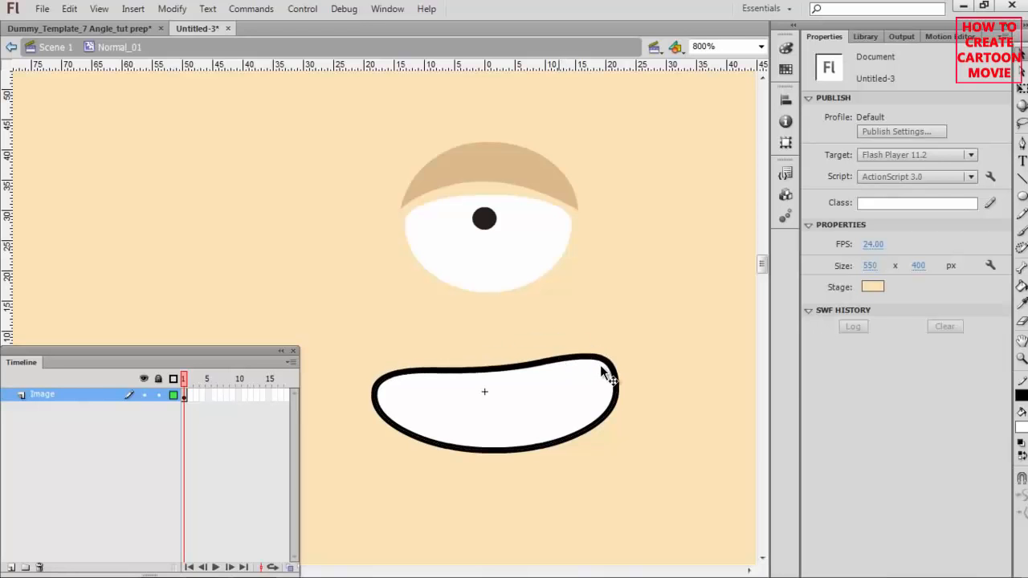
drag(506, 375, 505, 367)
drag(399, 434, 401, 442)
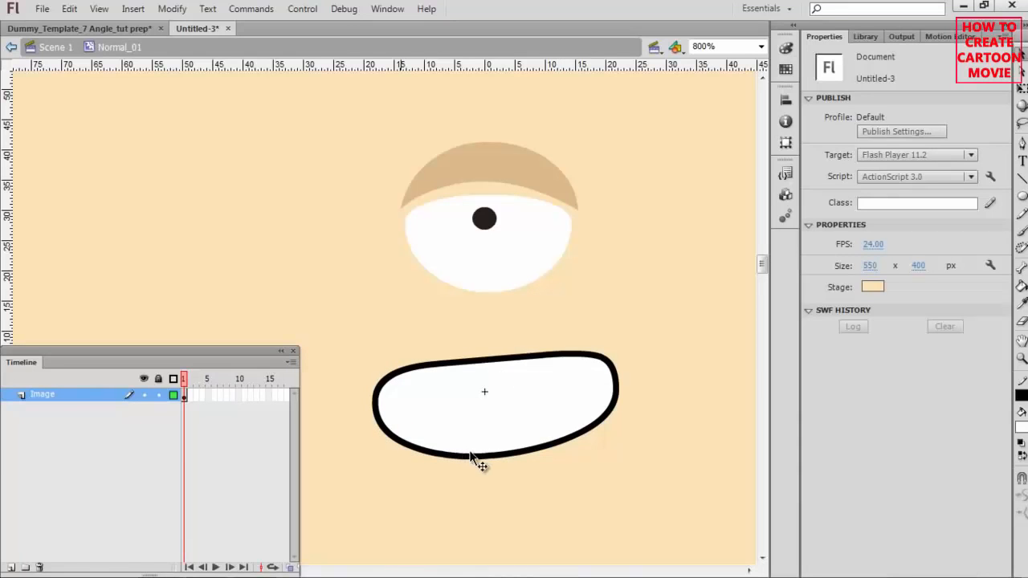
drag(477, 458, 473, 450)
drag(538, 447, 553, 442)
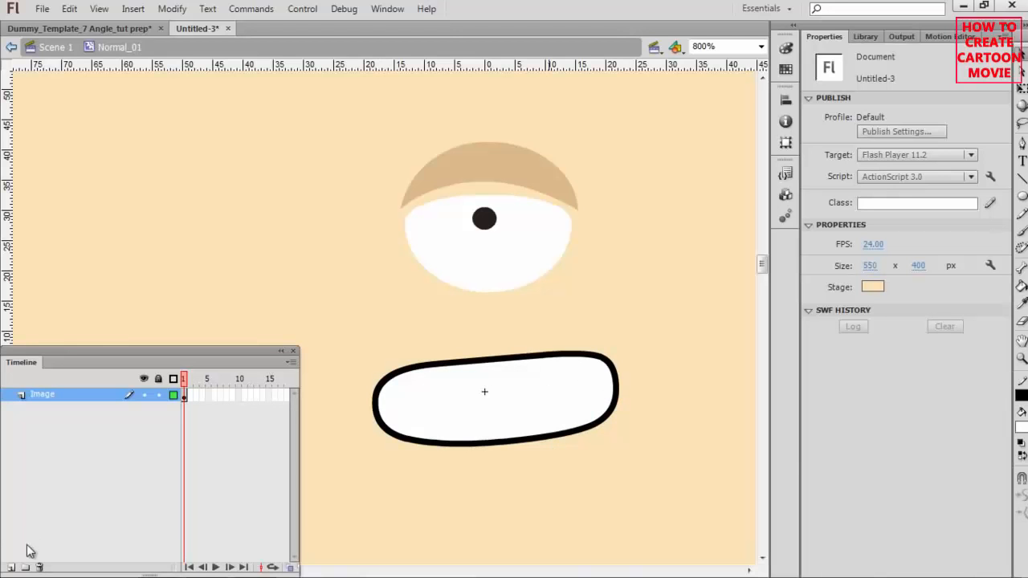
Add a new layer above Image and name it Pupil.
click(11, 567)
double_click(44, 394)
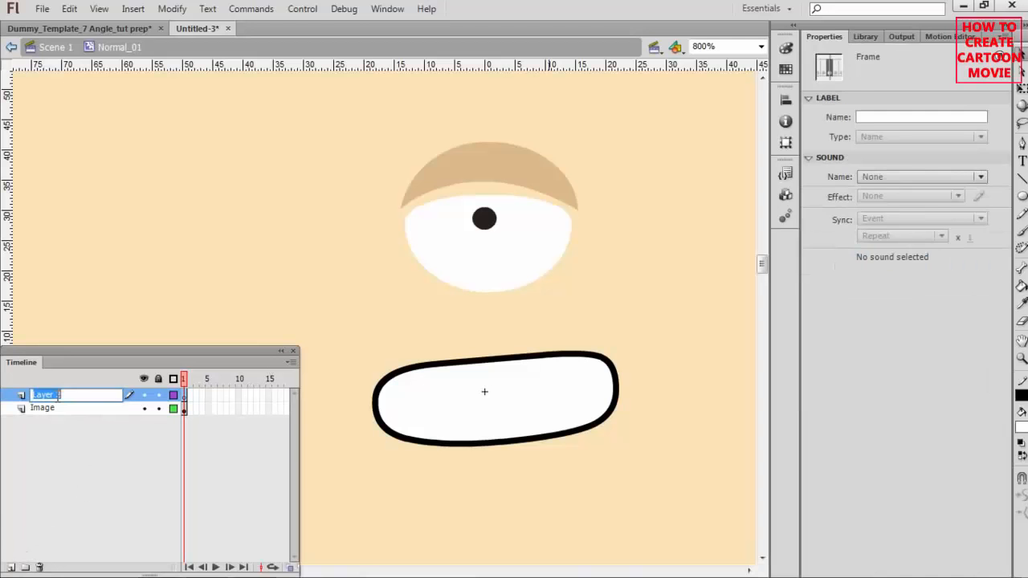
text(Pupil)
key(Return)
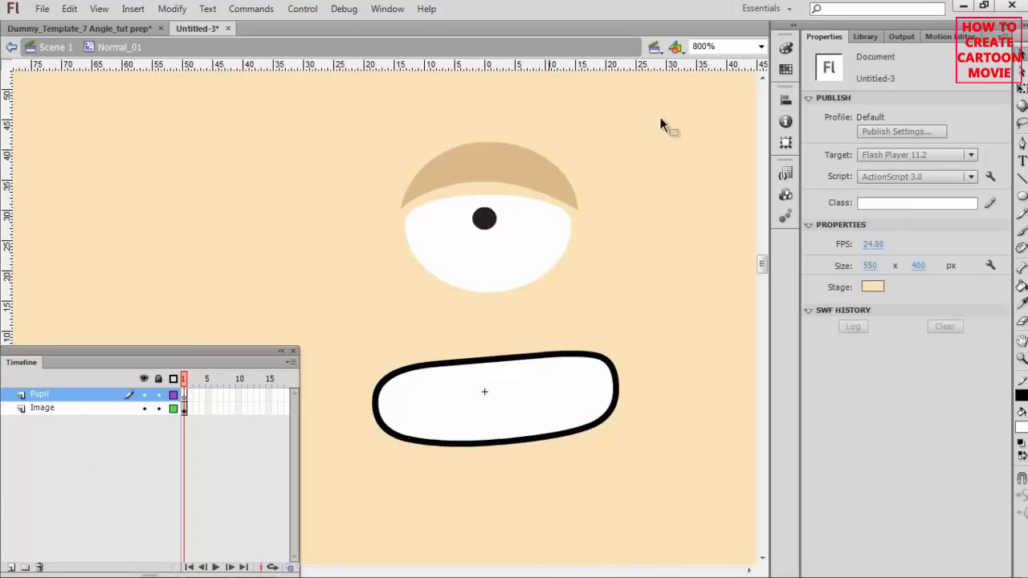
Draw a black-filled oval pupil about 10 px wide near the middle of the eye shape on the Pupil layer.
click(1022, 198)
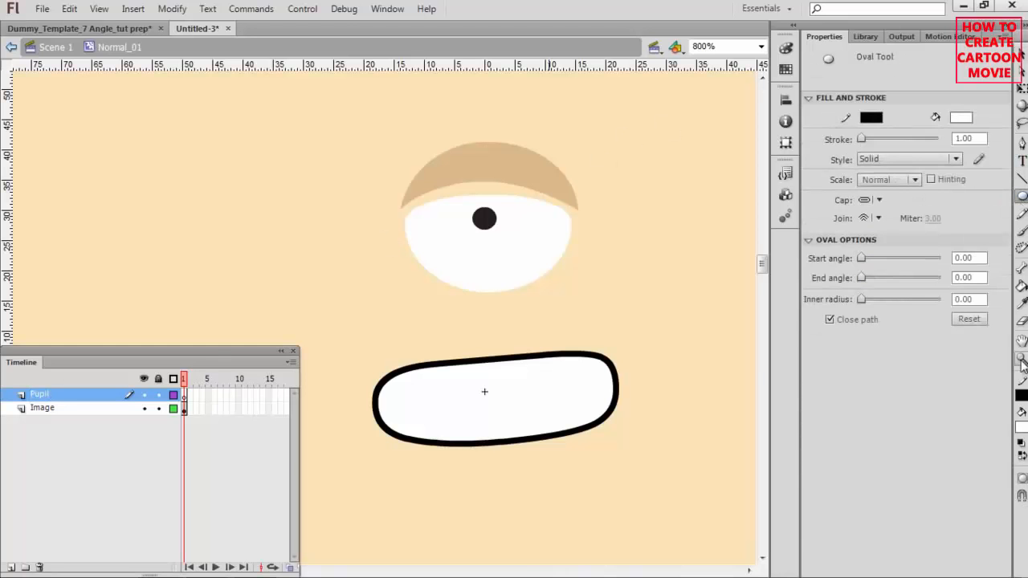
click(1023, 427)
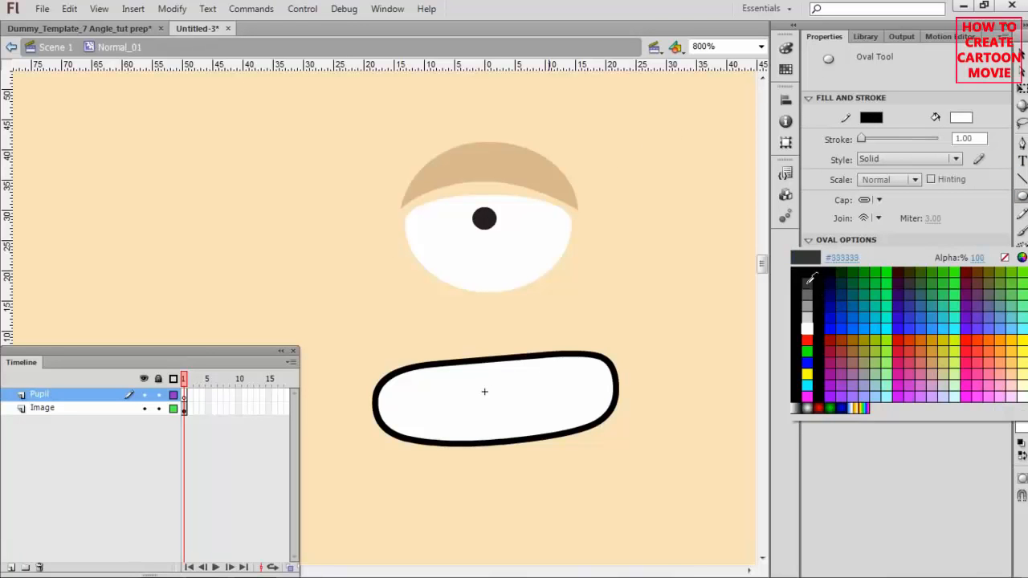
click(808, 272)
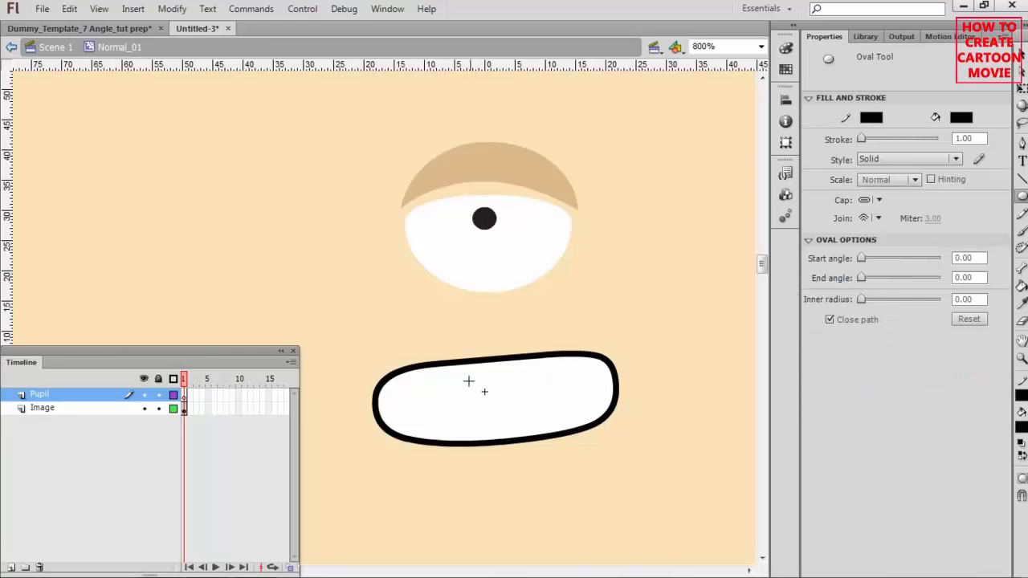
drag(467, 373, 529, 429)
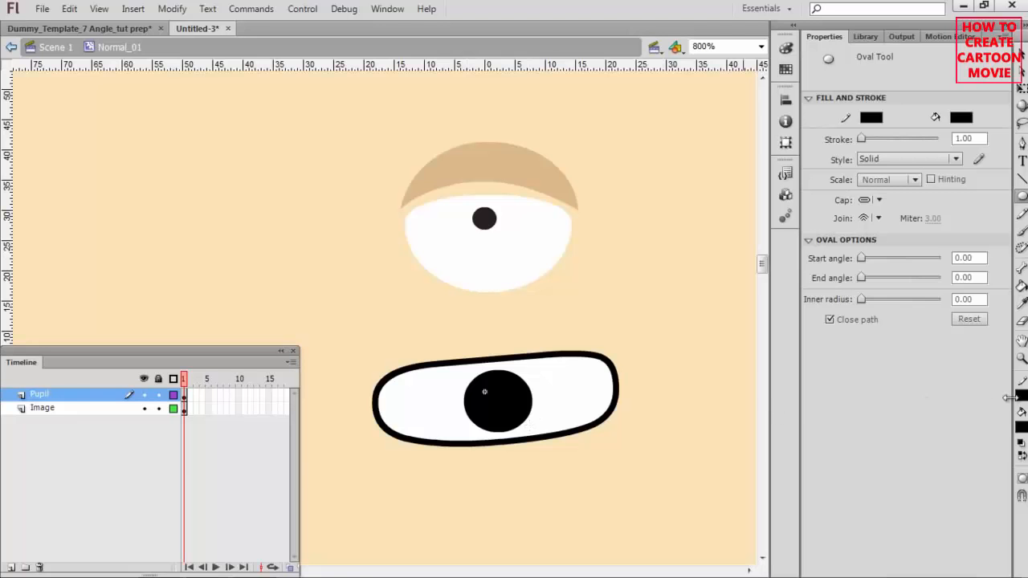
Draw a small white oval highlight near the upper edge of the black pupil.
click(1022, 426)
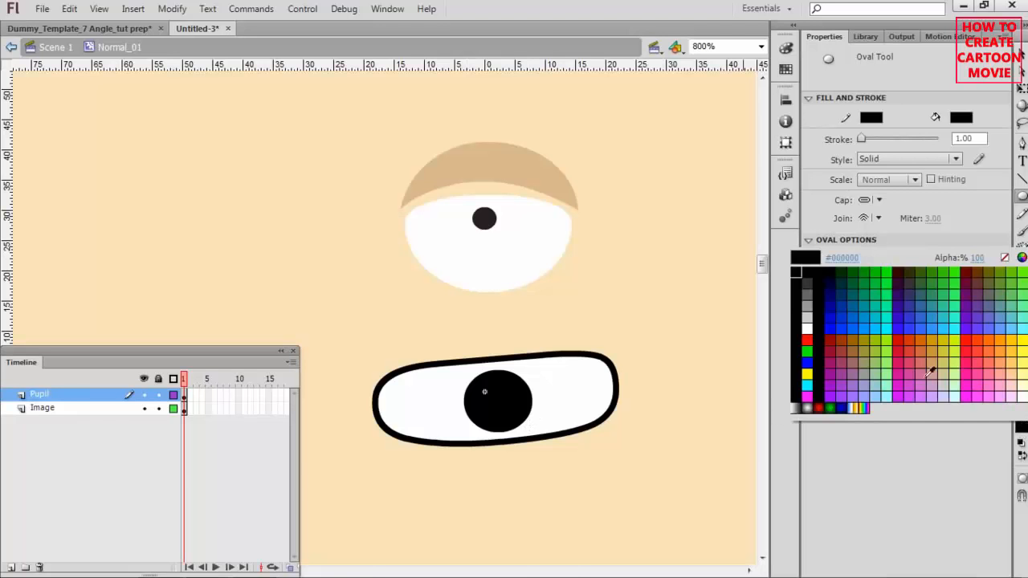
click(808, 328)
drag(492, 378, 503, 389)
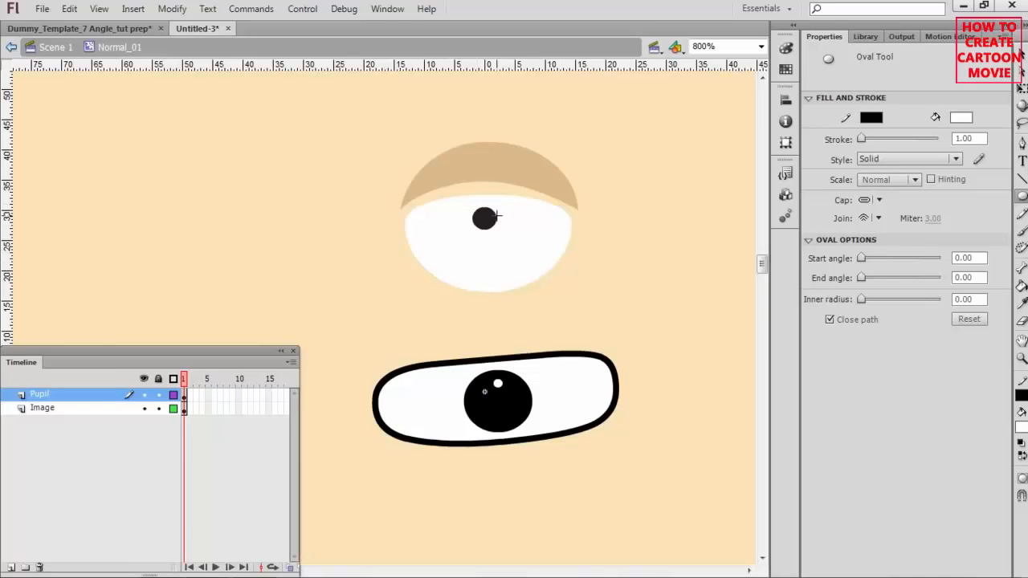
Add a new layer above Pupil and name it Mask.
click(11, 567)
double_click(45, 394)
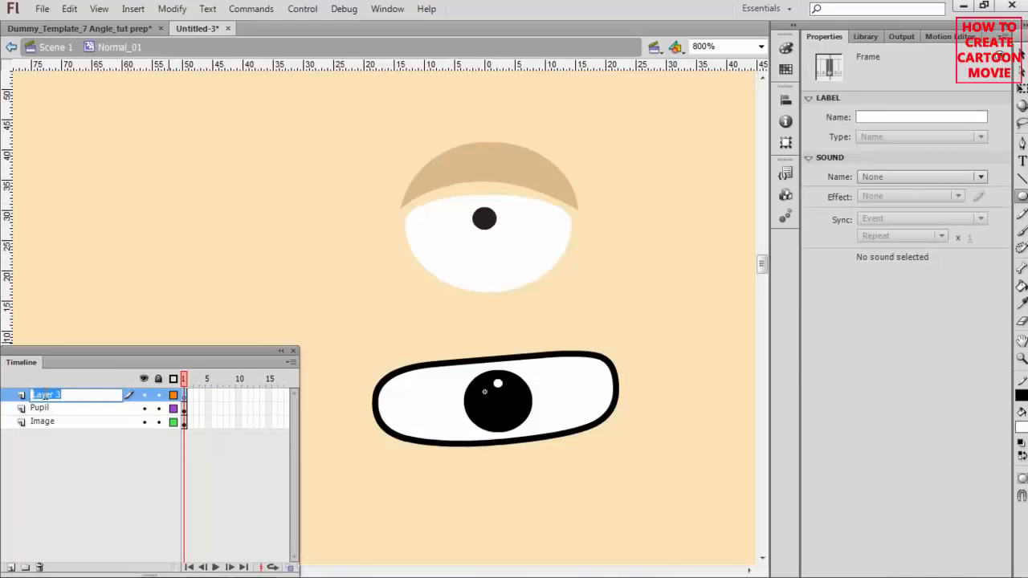
text(Mask)
key(Return)
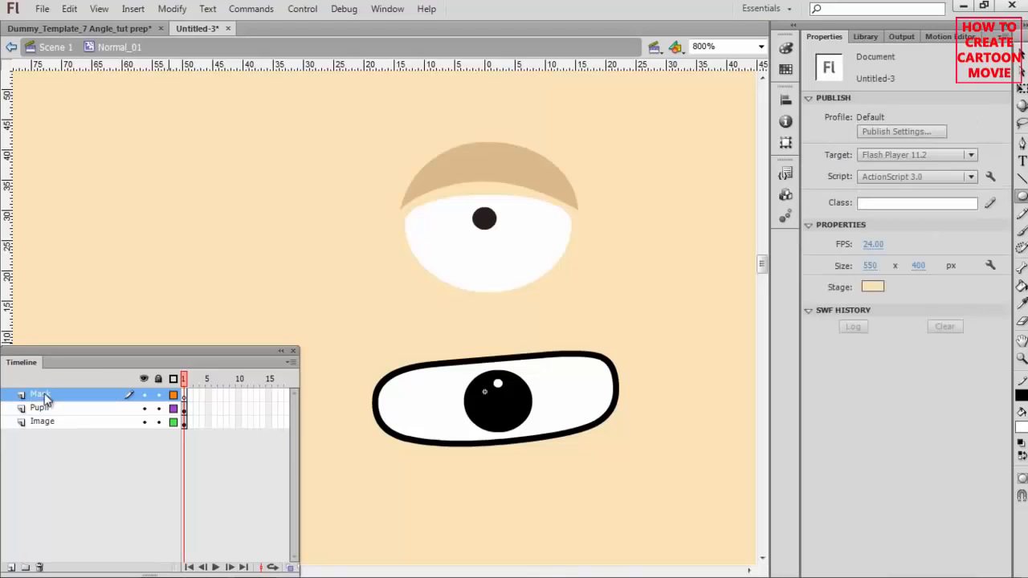
Make the Image layer active and hide the Pupil and Mask layers.
click(45, 423)
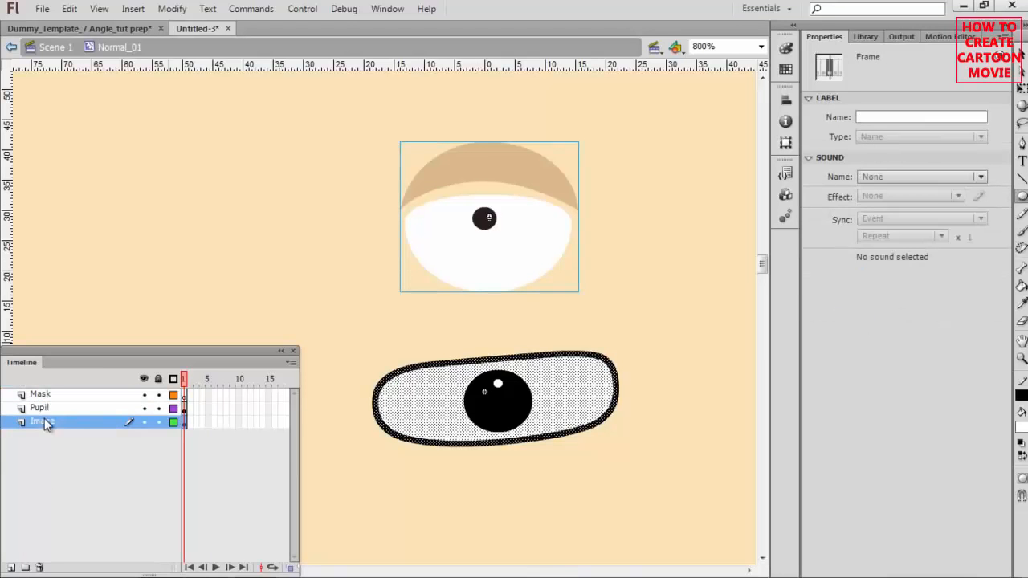
click(524, 413)
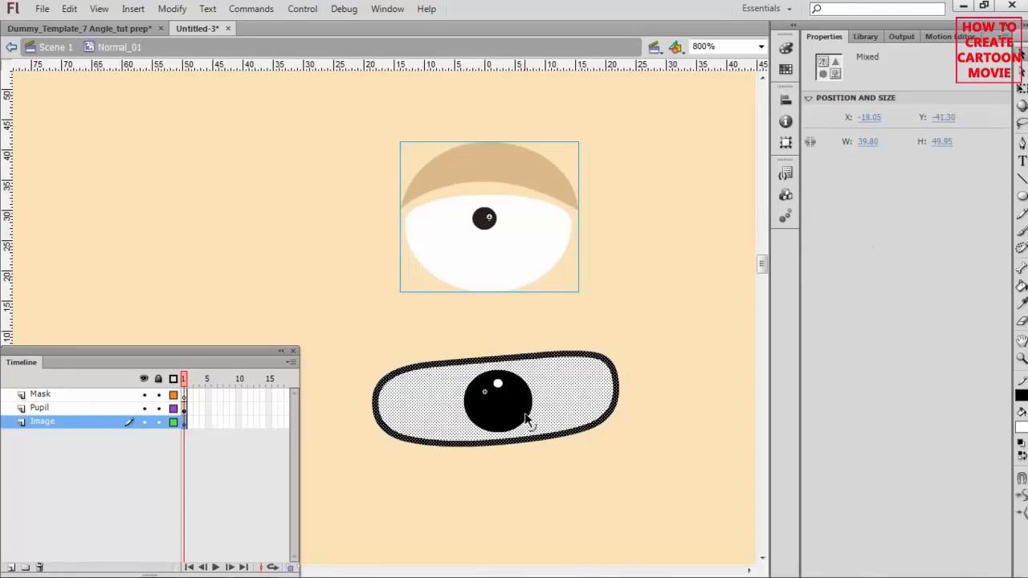
click(399, 344)
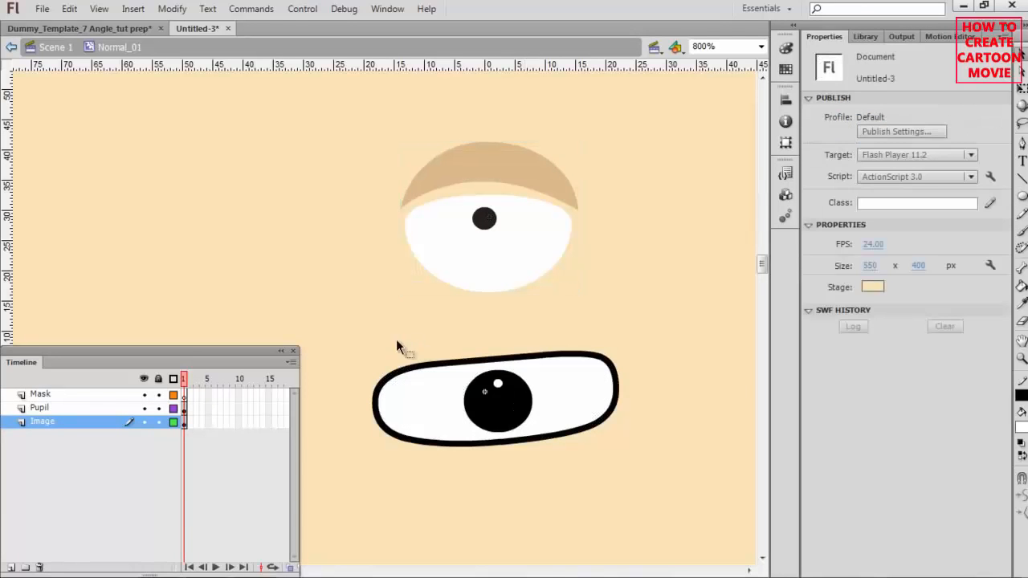
click(144, 408)
click(144, 395)
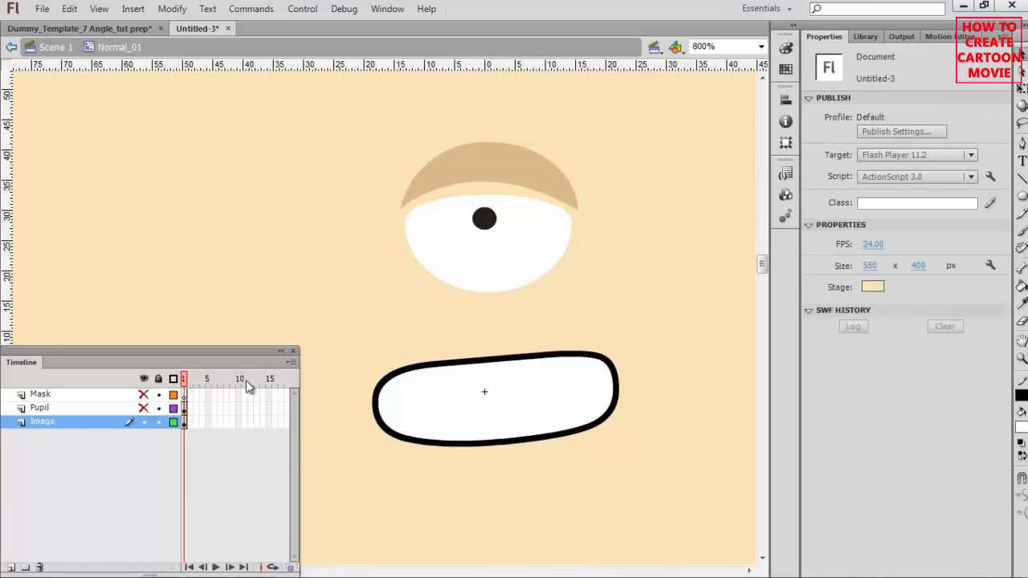
Copy the white eye fill from the Image layer into the same place on the Mask layer and show all layers.
click(457, 402)
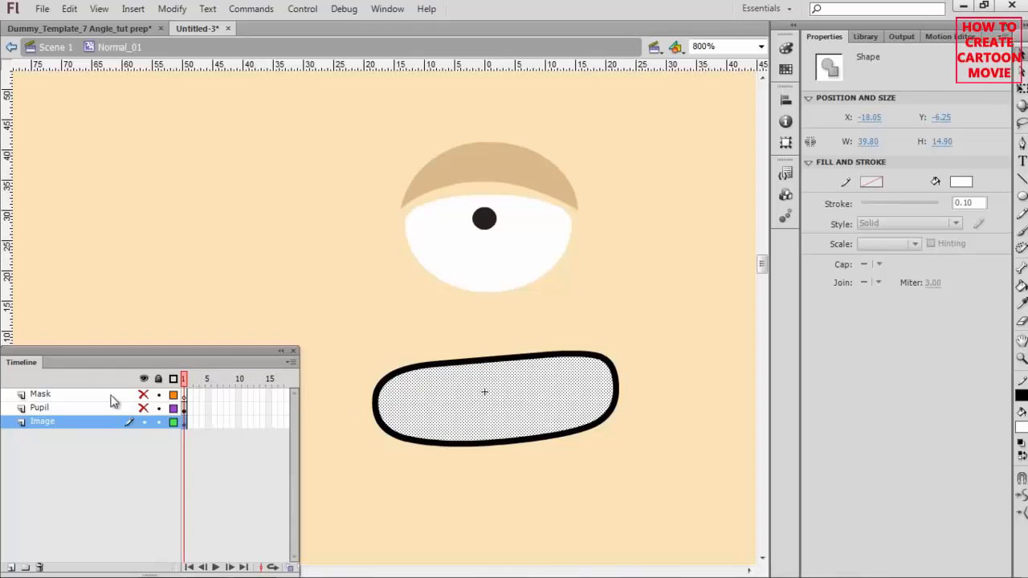
click(76, 395)
click(145, 422)
click(144, 395)
click(155, 395)
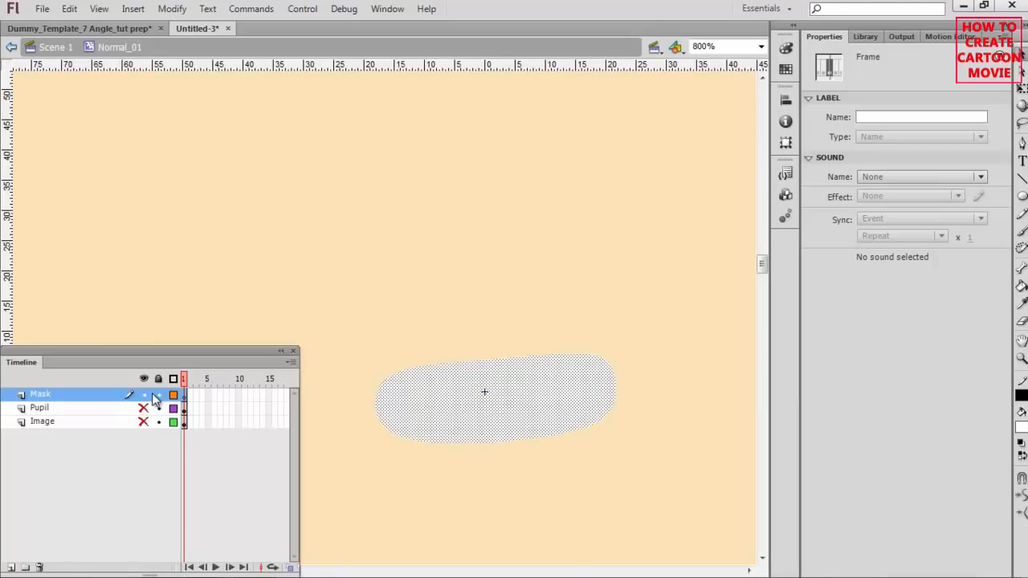
click(483, 318)
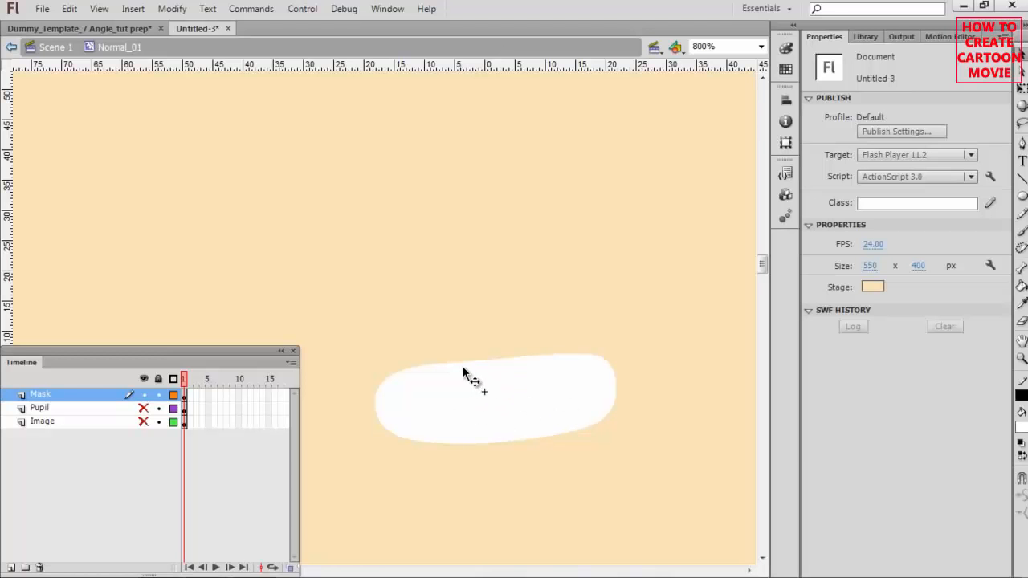
click(143, 408)
click(143, 422)
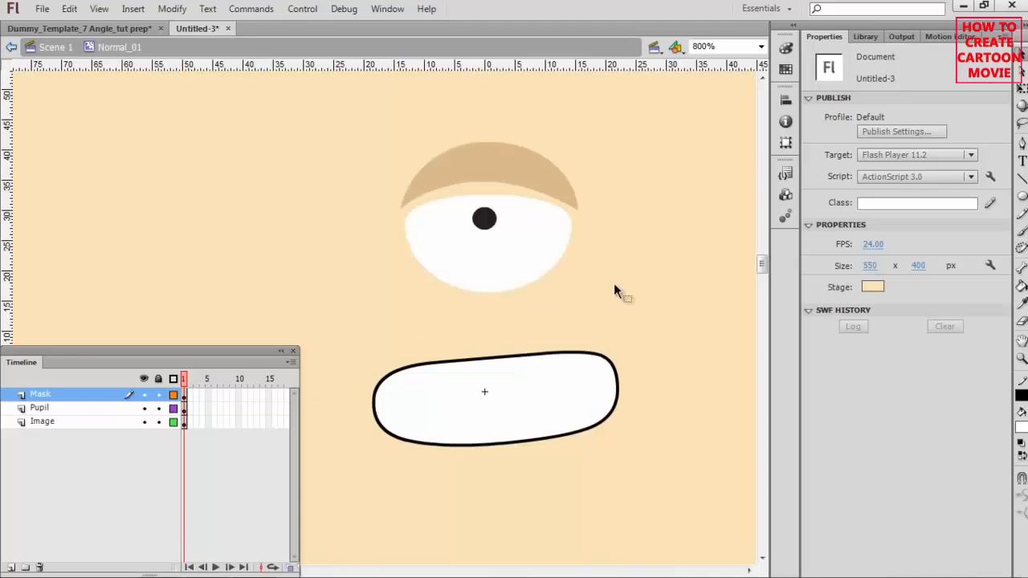
Check the template eye's Image, Mask and Pupil symbols in the library and create a root-level library folder named 0_01_MPI.
click(864, 37)
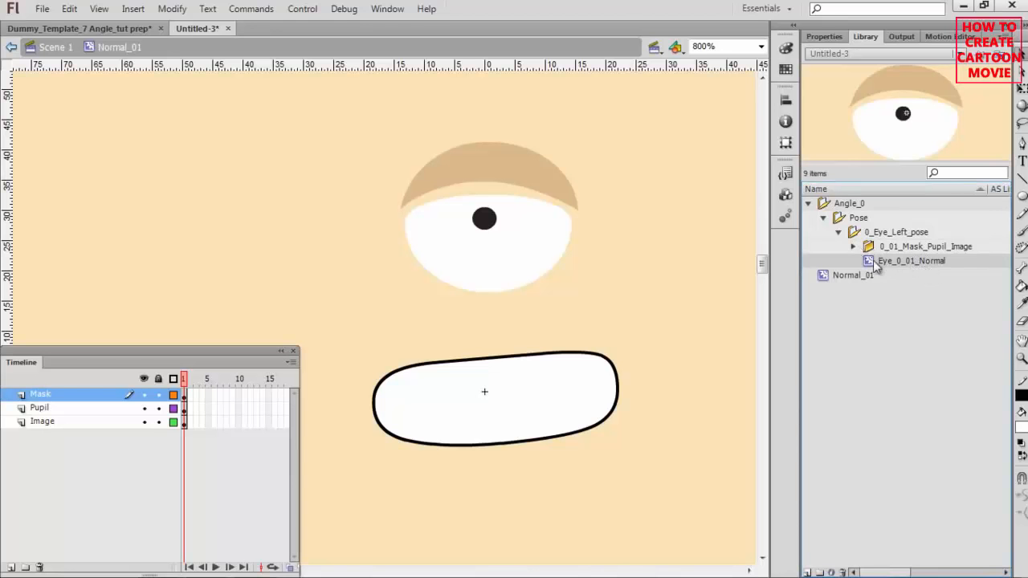
click(854, 247)
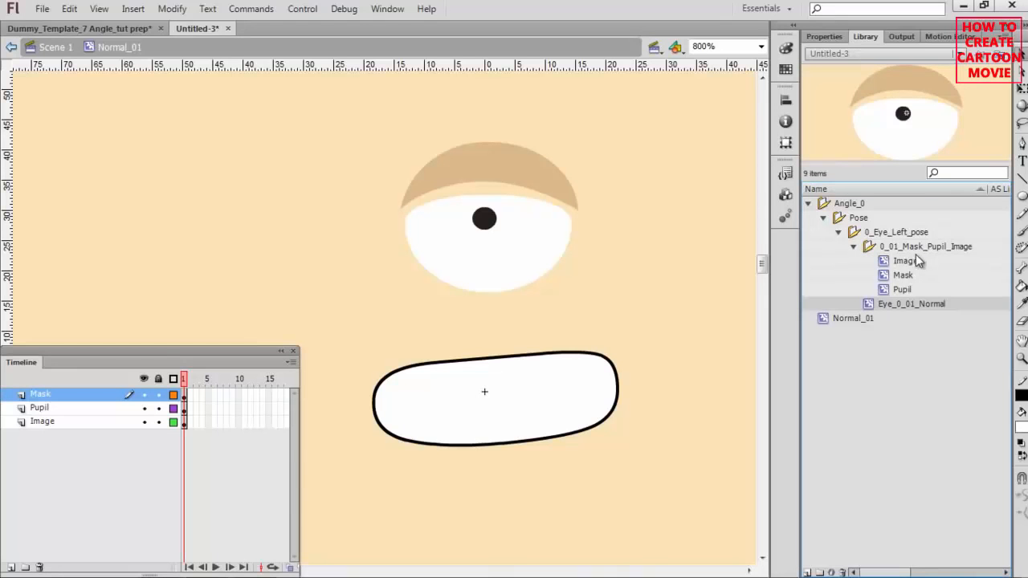
click(903, 261)
click(903, 275)
click(902, 290)
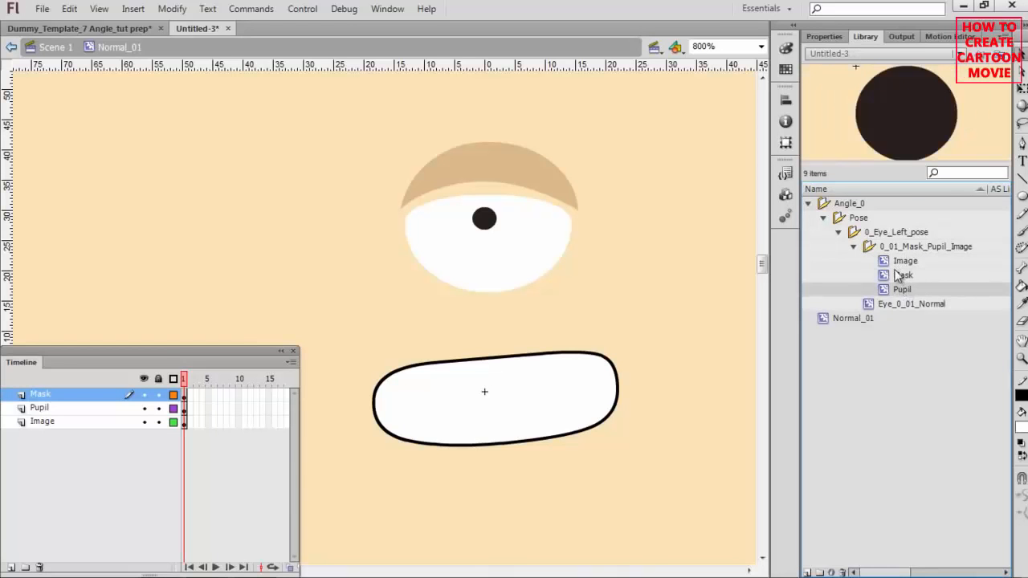
click(900, 262)
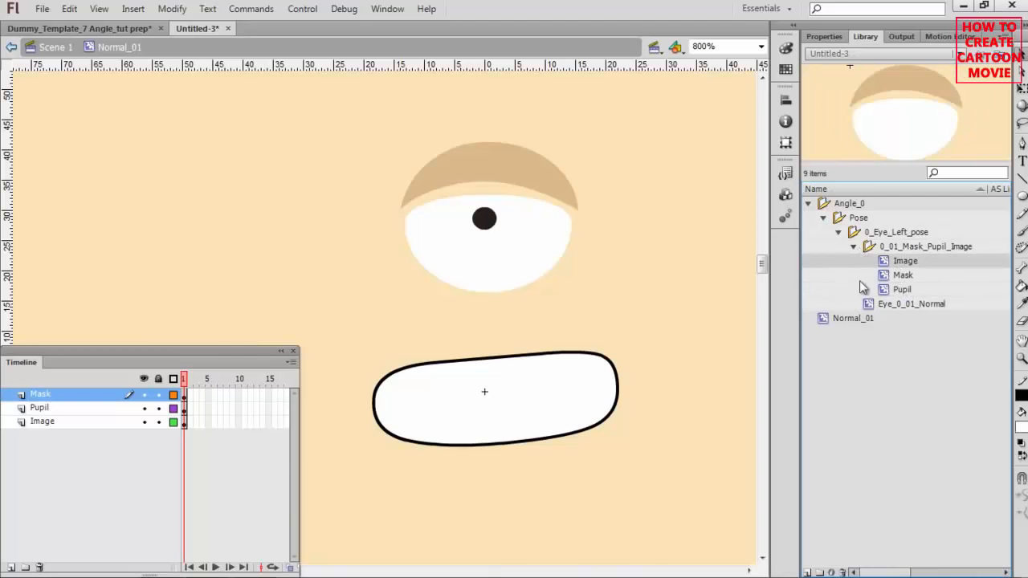
right_click(850, 382)
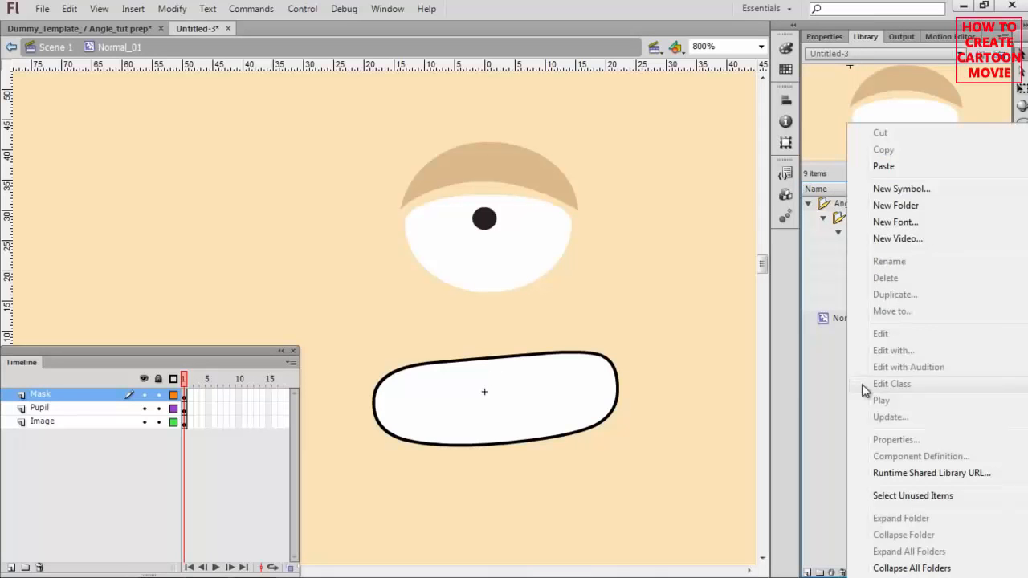
click(905, 207)
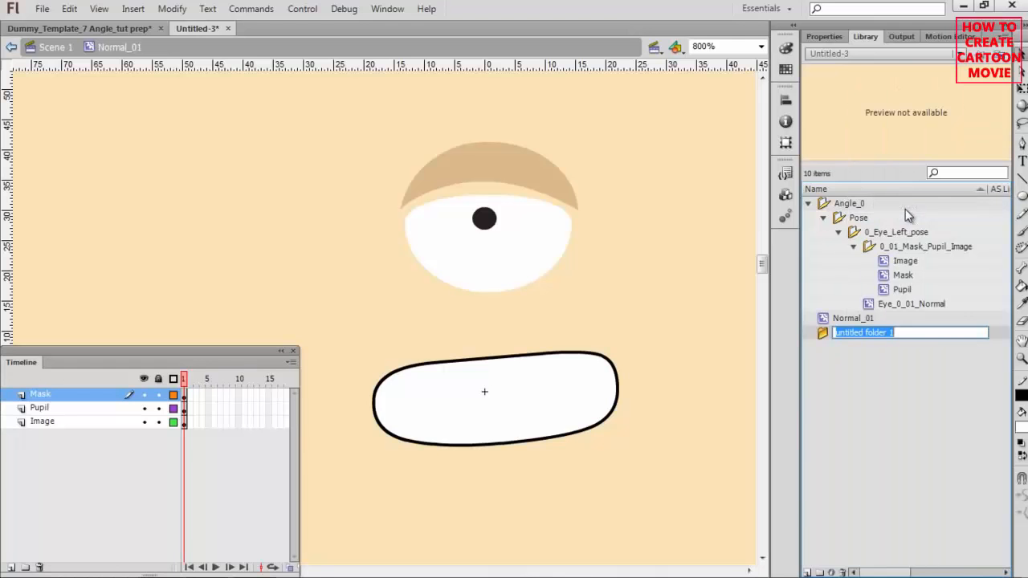
text(0_01)
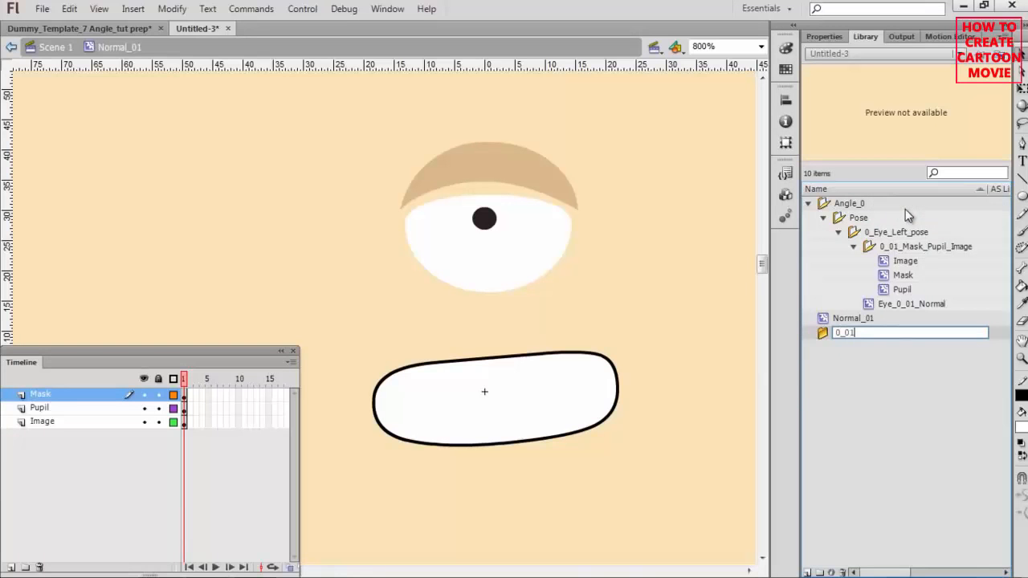
text(_MPI)
key(Return)
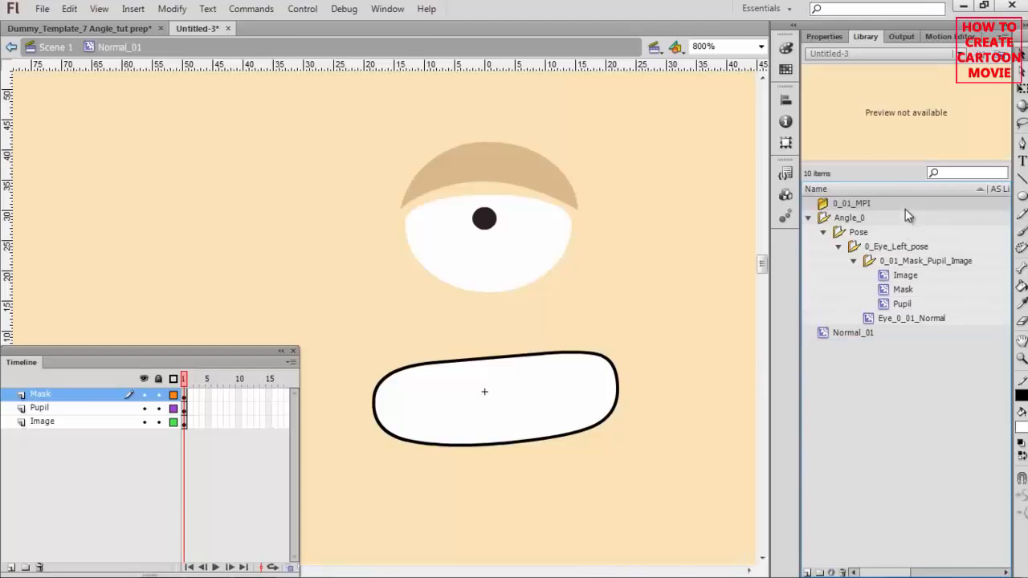
Hide the Pupil and Image layers and convert the white mask shape to a movie clip symbol named Mask.
click(41, 413)
drag(143, 408, 145, 430)
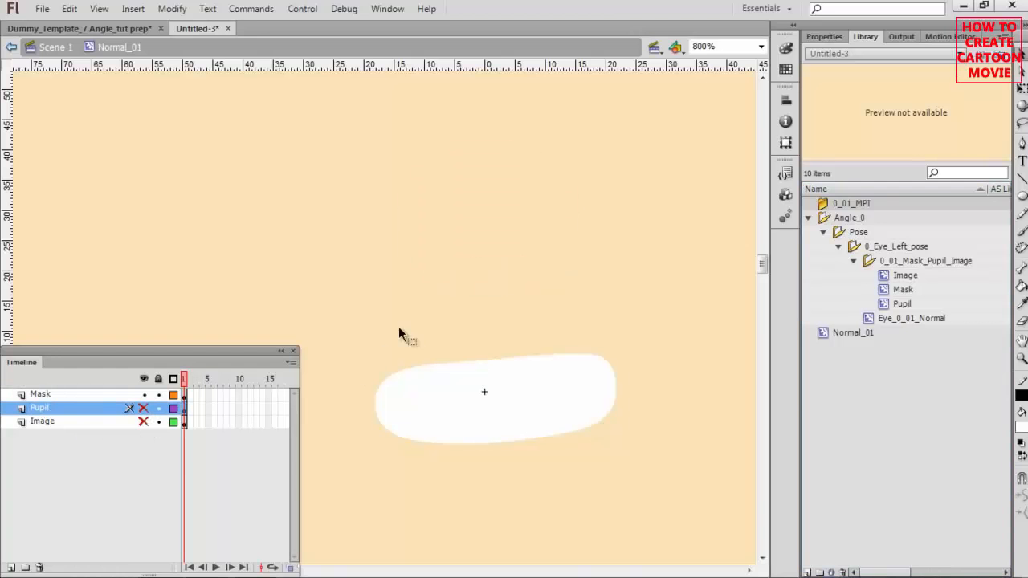
drag(665, 501, 667, 492)
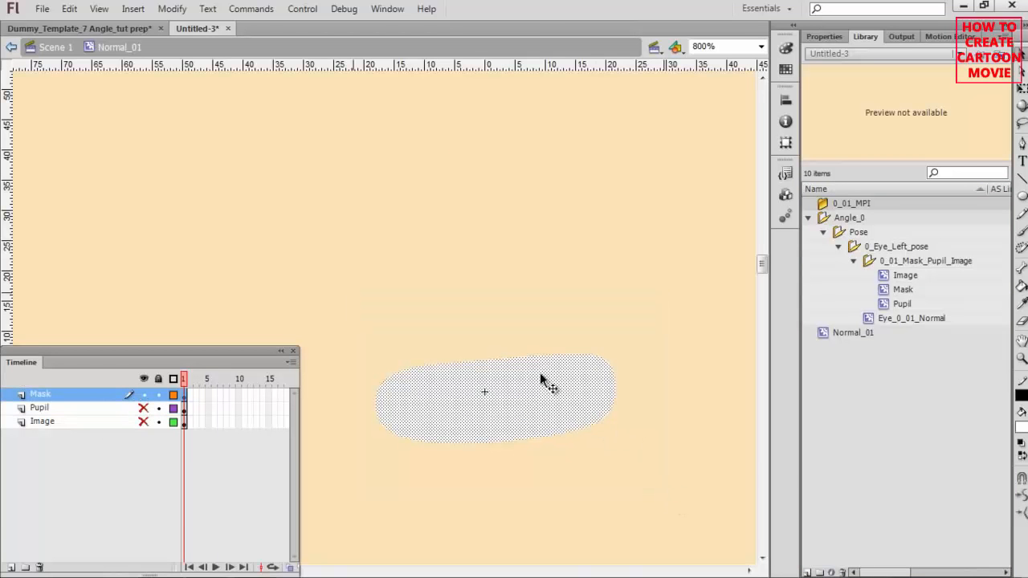
right_click(539, 394)
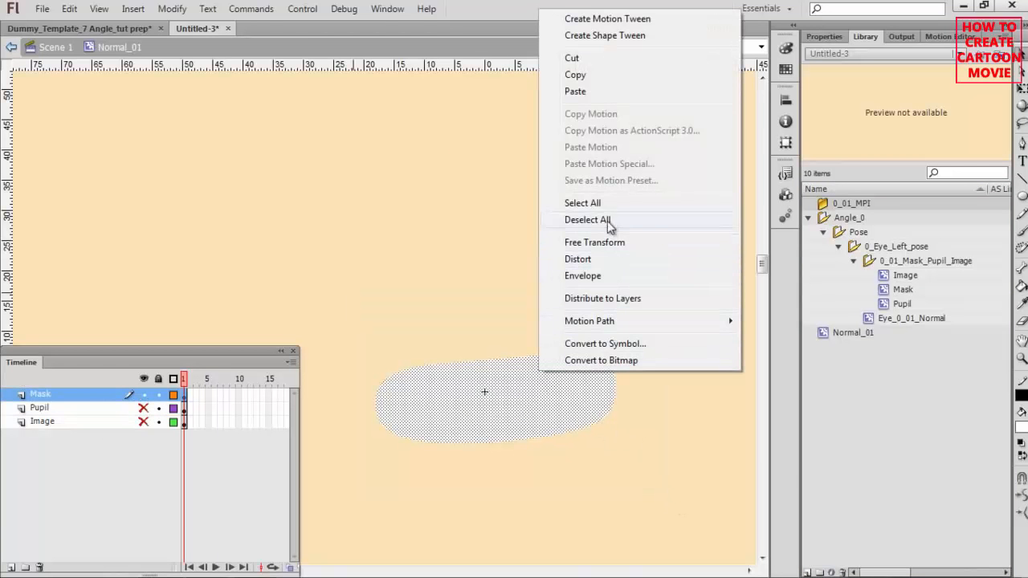
click(614, 344)
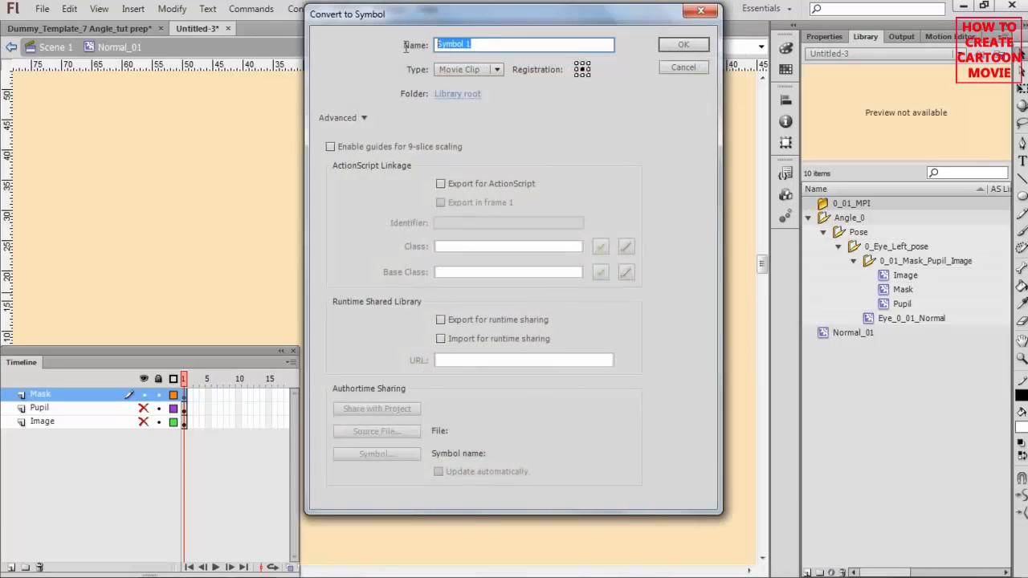
key(BackSpace)
text(Mask)
key(Return)
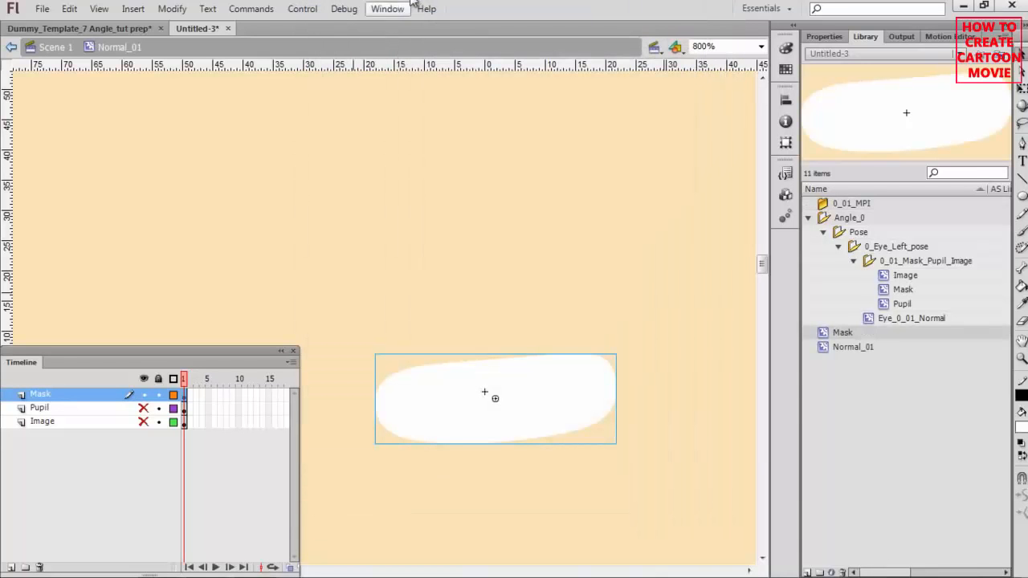
Give the mask movie clip on the stage the instance name Mask.
click(834, 37)
click(935, 58)
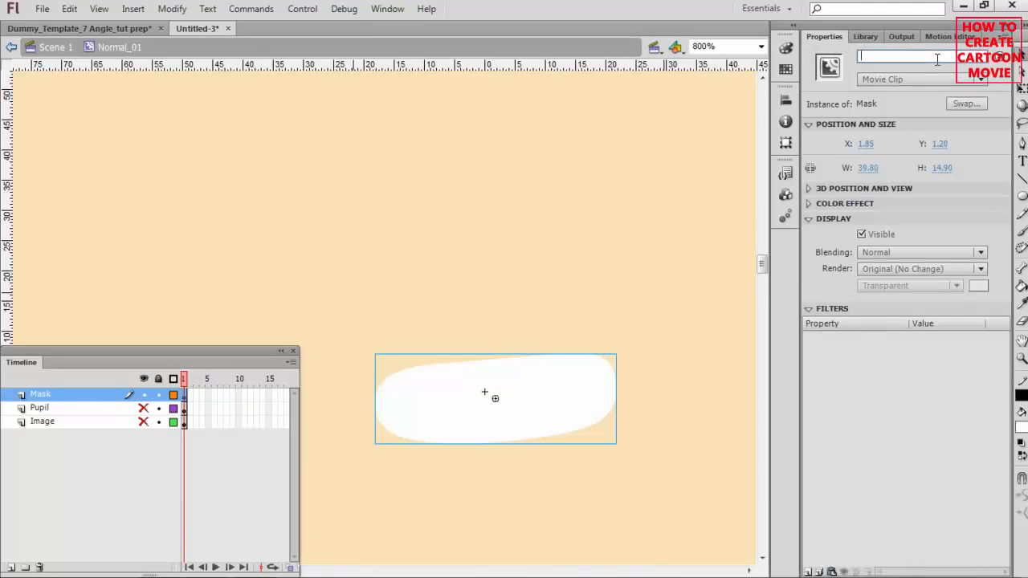
text(Mask)
key(Return)
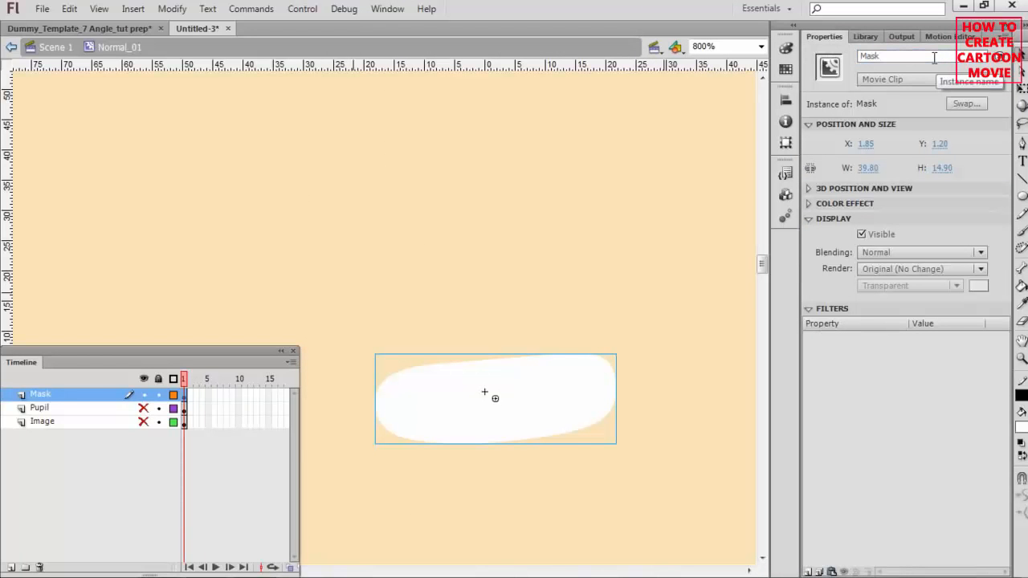
Move the new Mask symbol from the library root into the 0_01_MPI folder and check the folder's contents.
click(874, 38)
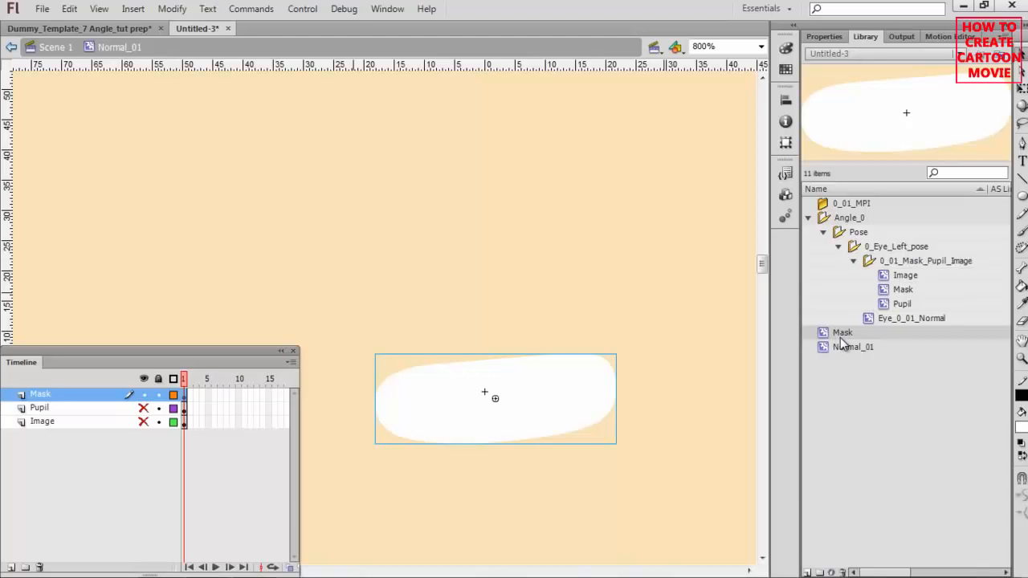
drag(840, 340, 849, 210)
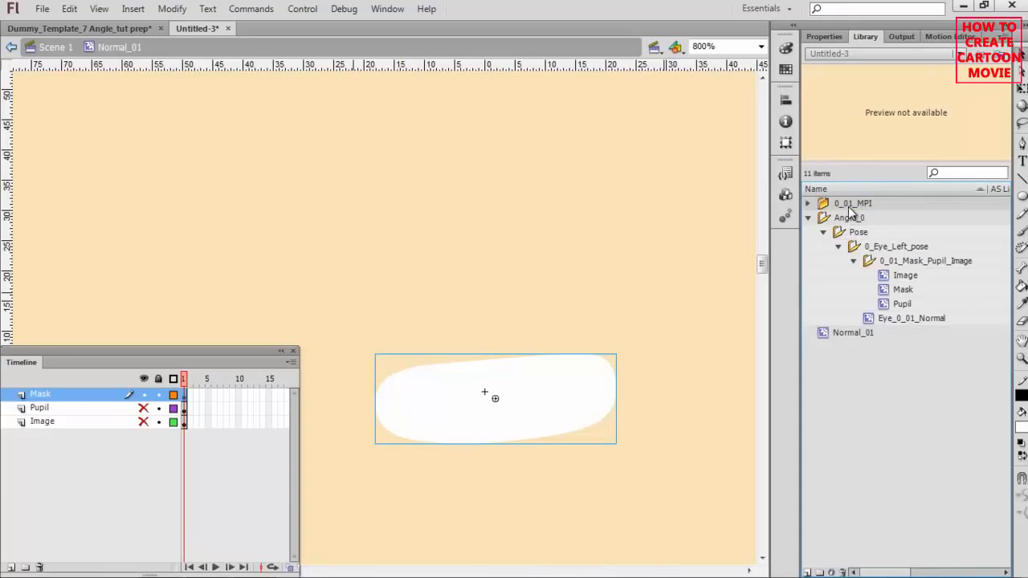
click(809, 204)
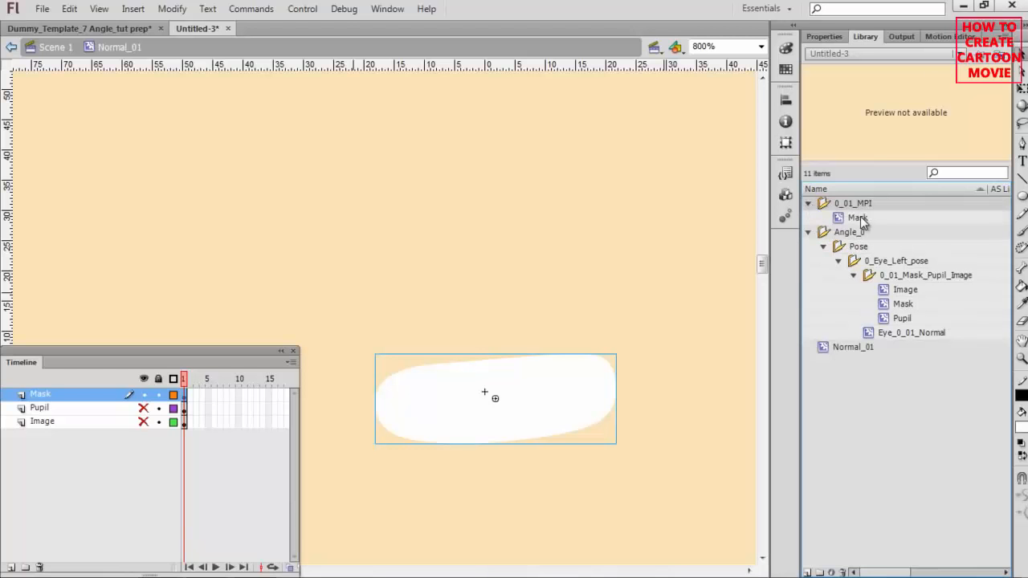
click(809, 204)
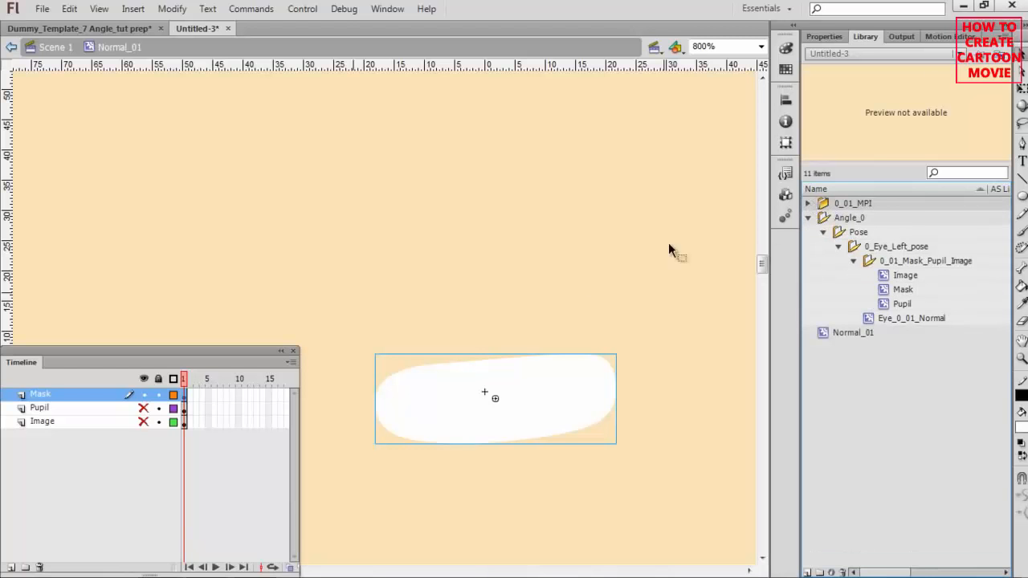
Show only the Pupil layer and convert the pupil with its highlight to a movie clip symbol named Pupil.
click(143, 394)
click(143, 408)
click(46, 408)
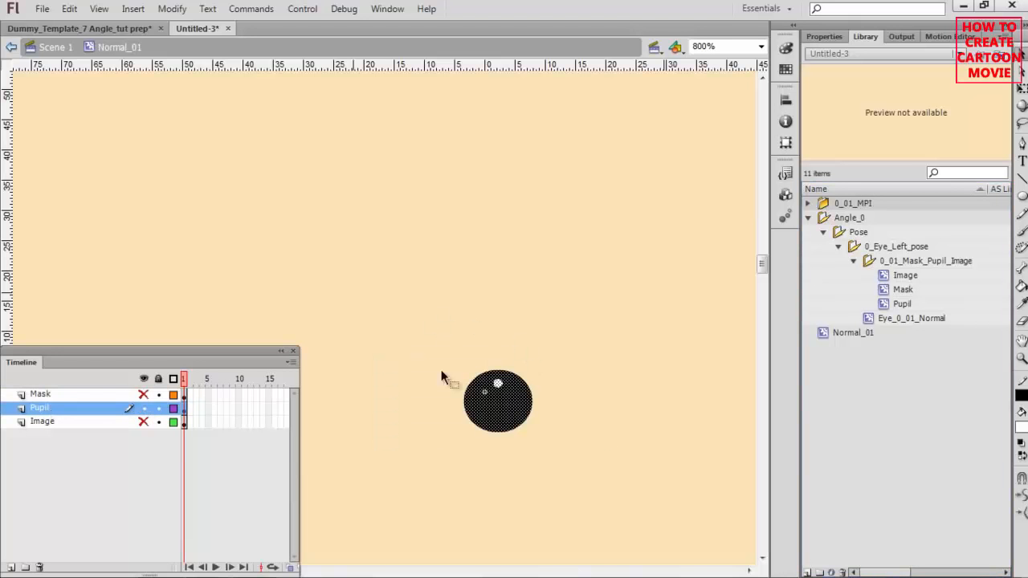
right_click(504, 408)
click(542, 373)
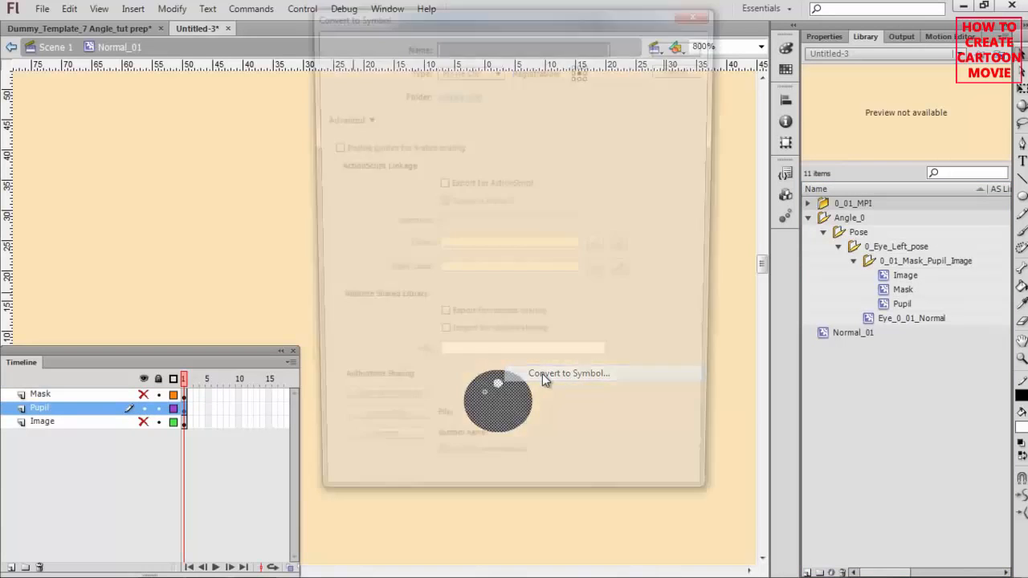
text(Pupil)
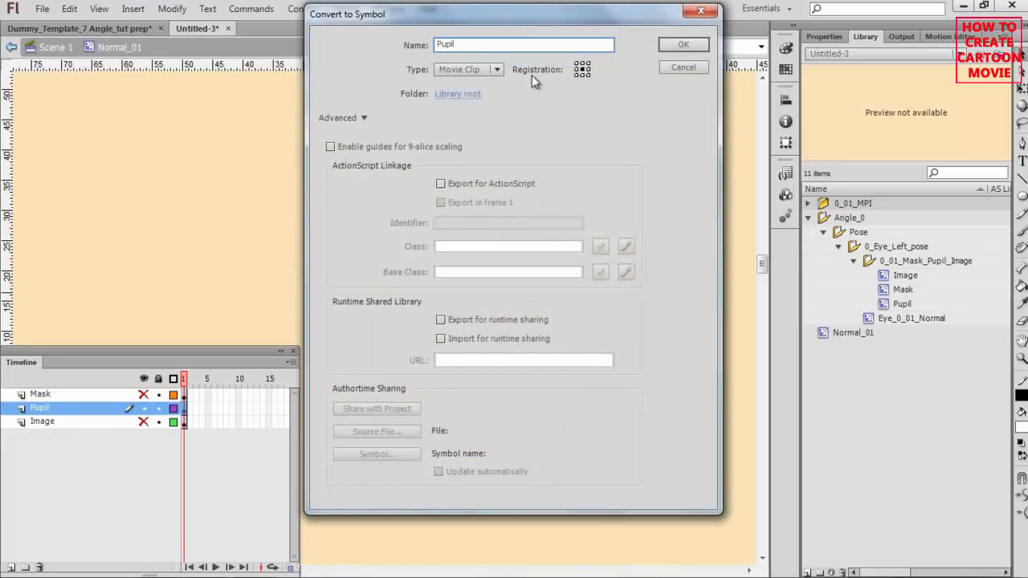
click(676, 45)
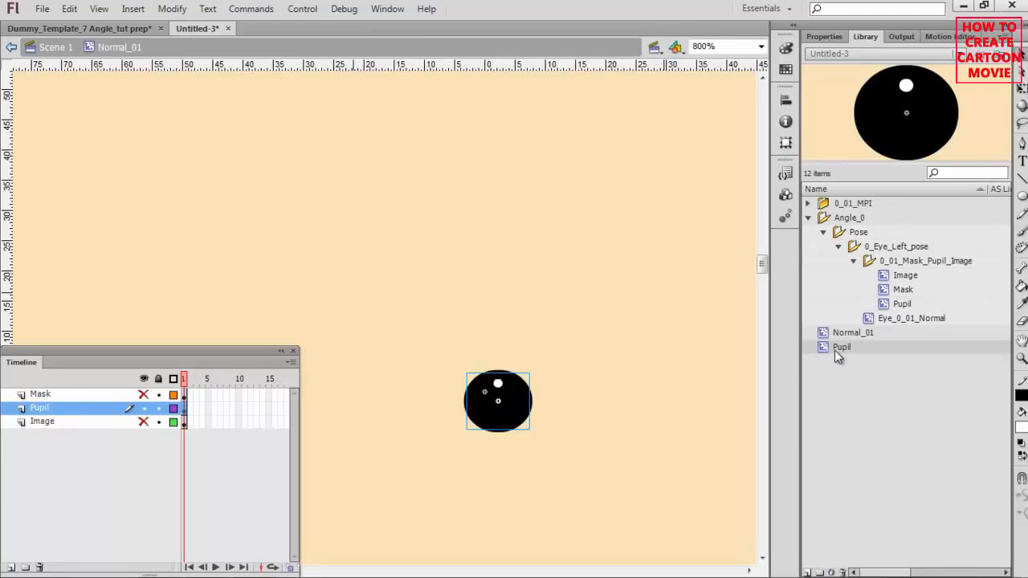
Give the pupil movie clip the instance name Pupil and move its library symbol into the 0_01_MPI folder.
click(835, 36)
click(914, 57)
text(Pupil)
key(Return)
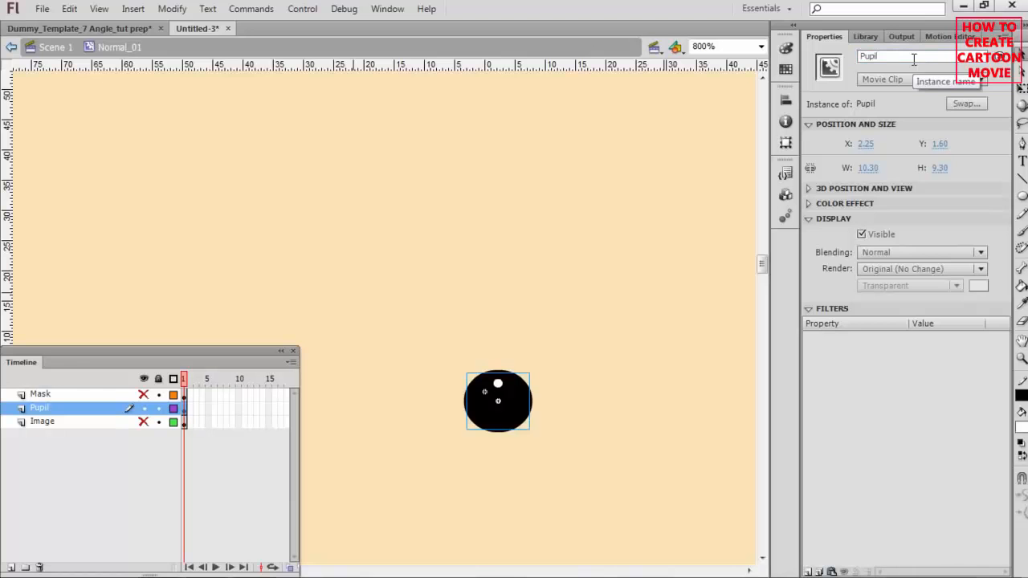
click(861, 36)
drag(839, 347, 845, 203)
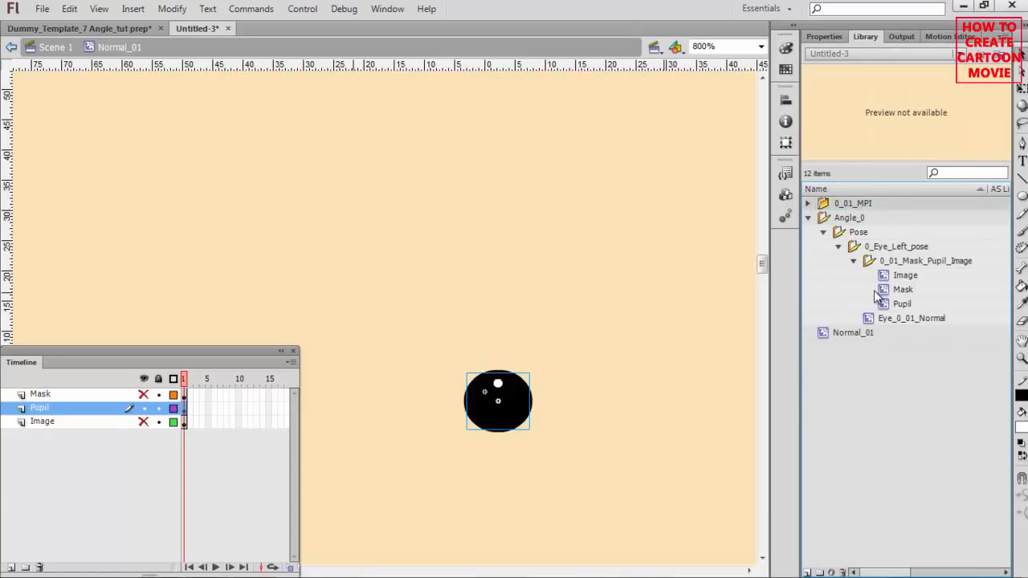
Show only the Image layer and delete the template's reference eye above the drawn eye.
click(143, 408)
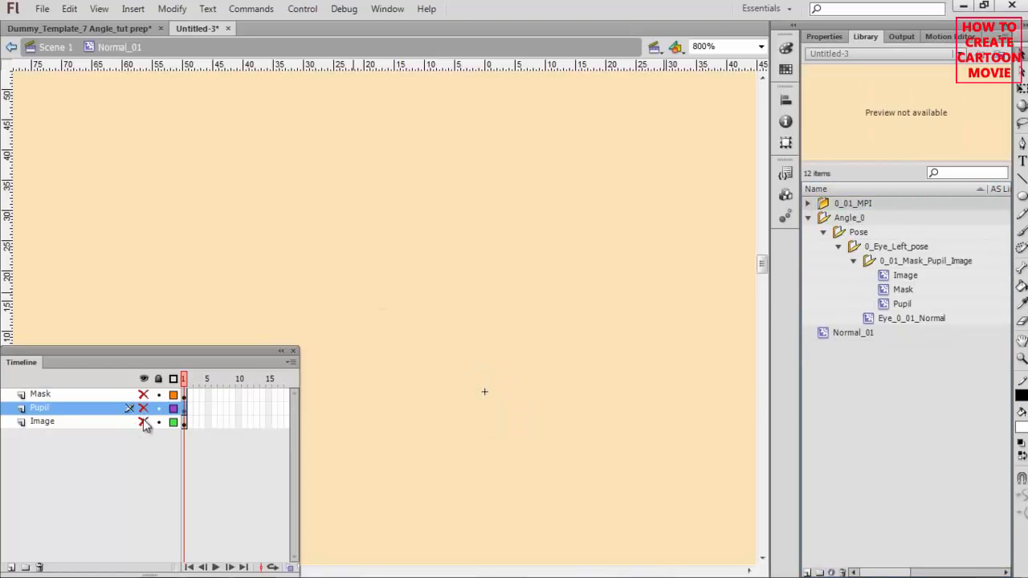
click(143, 422)
click(67, 423)
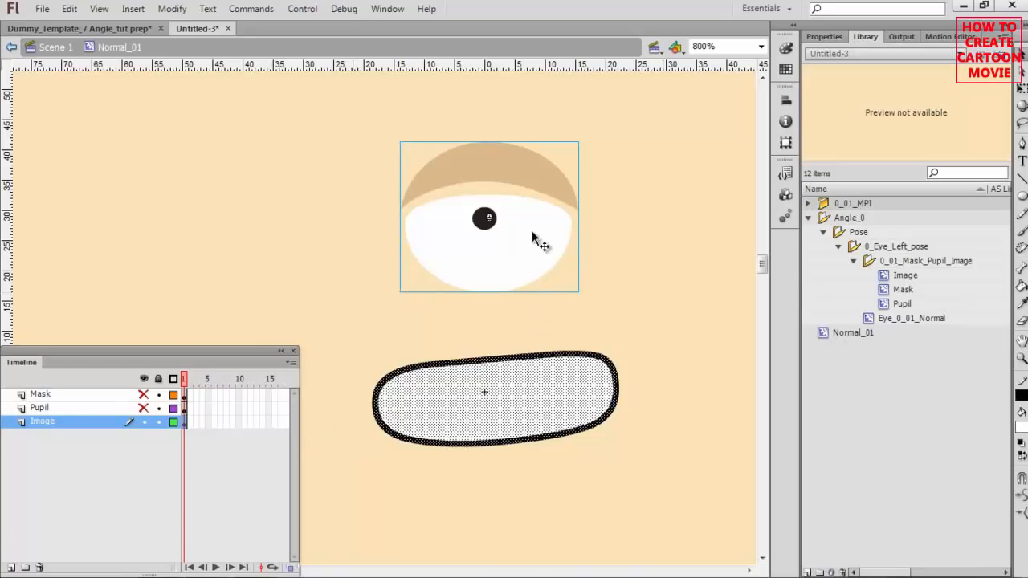
click(633, 283)
click(532, 251)
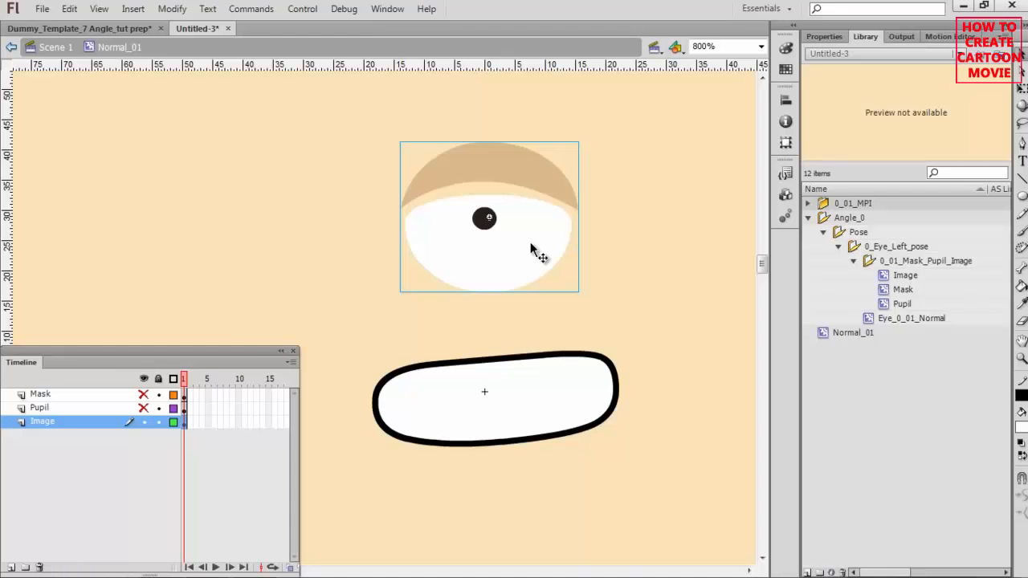
key(Delete)
Convert the outlined eye shape on the Image layer to a movie clip symbol named Image.
click(63, 408)
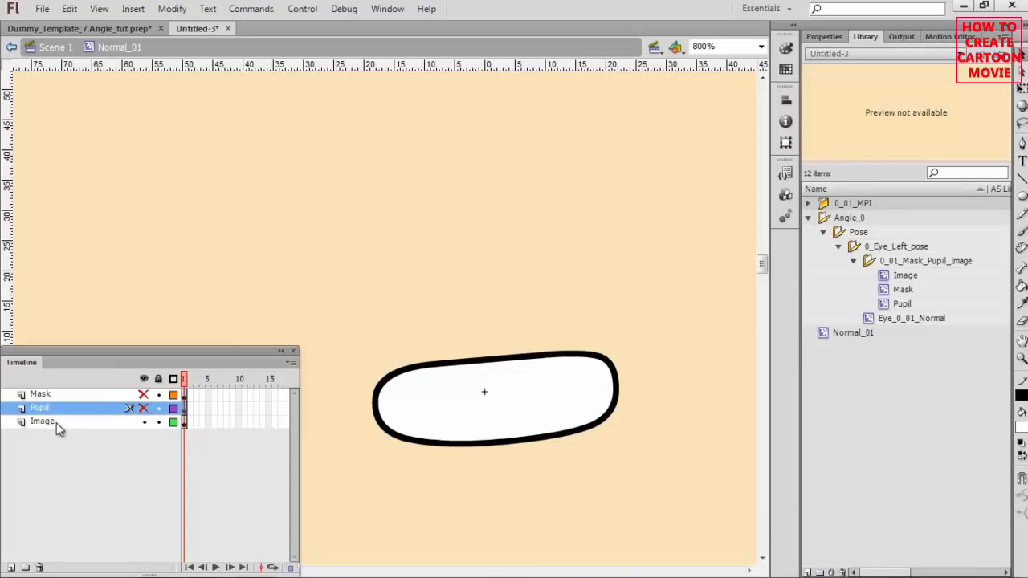
click(77, 422)
right_click(514, 391)
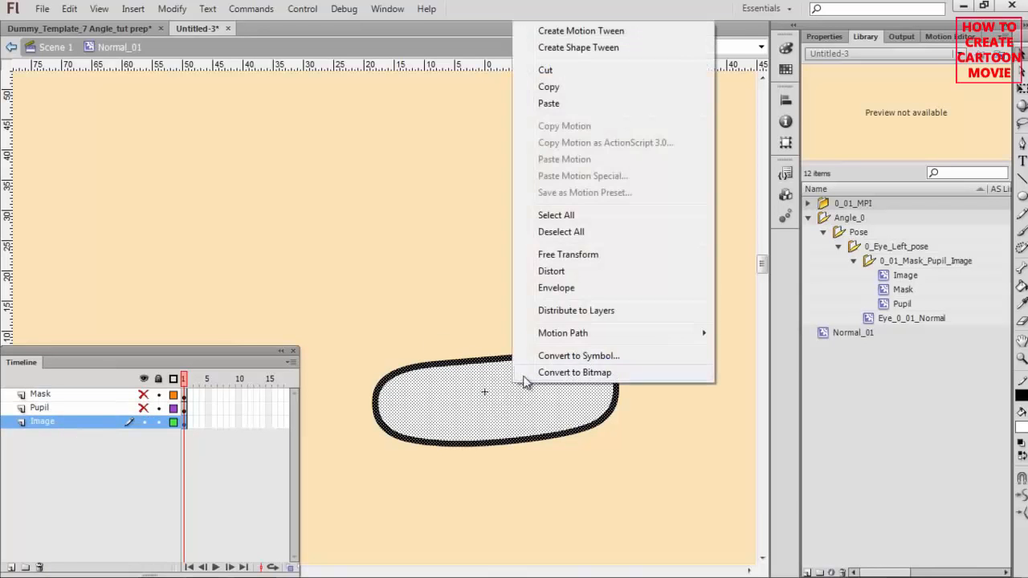
click(562, 356)
text(Image)
key(Return)
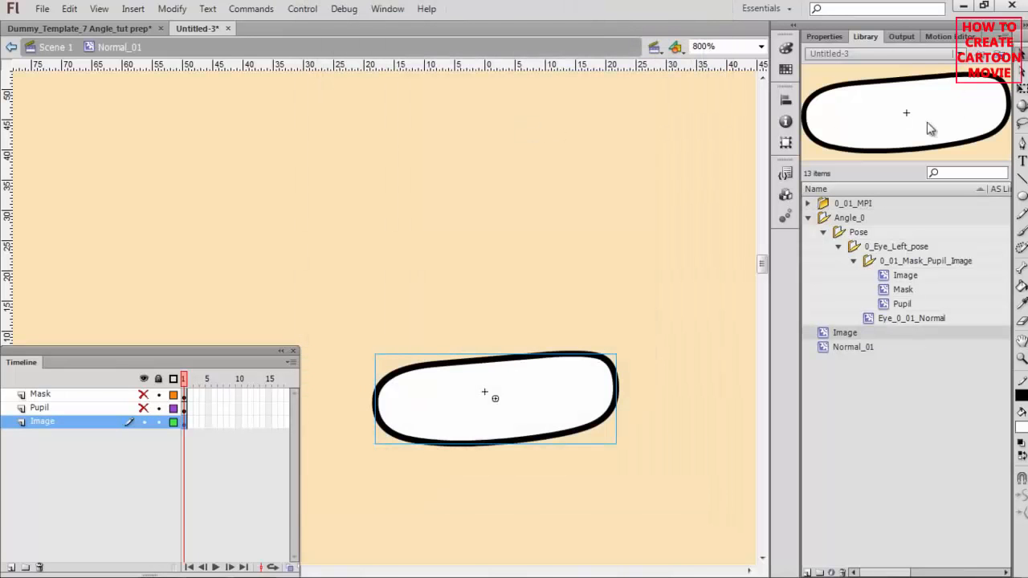
Give the outlined eye movie clip the instance name Image and move its library symbol into the 0_01_MPI folder.
click(824, 36)
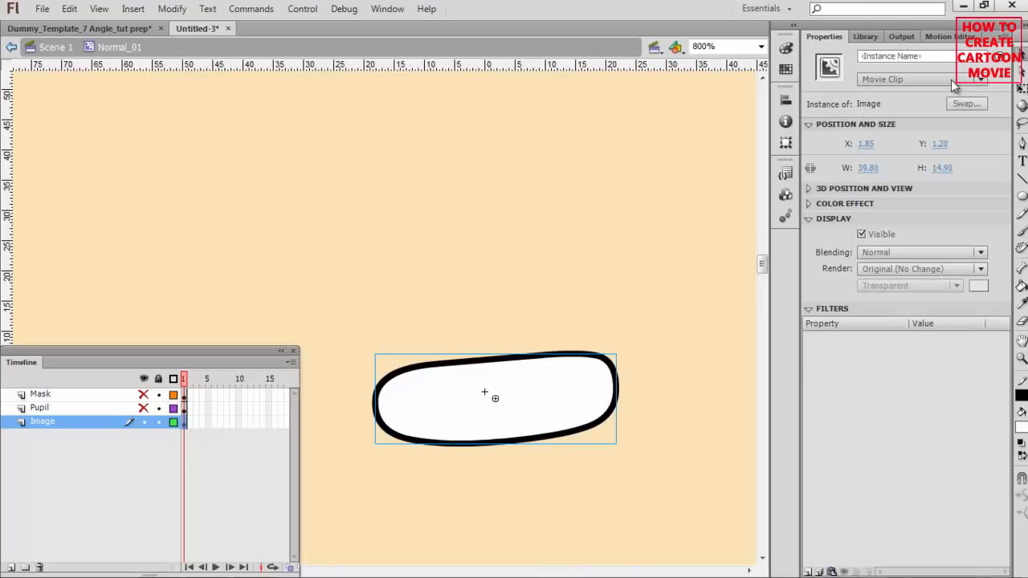
text(Image)
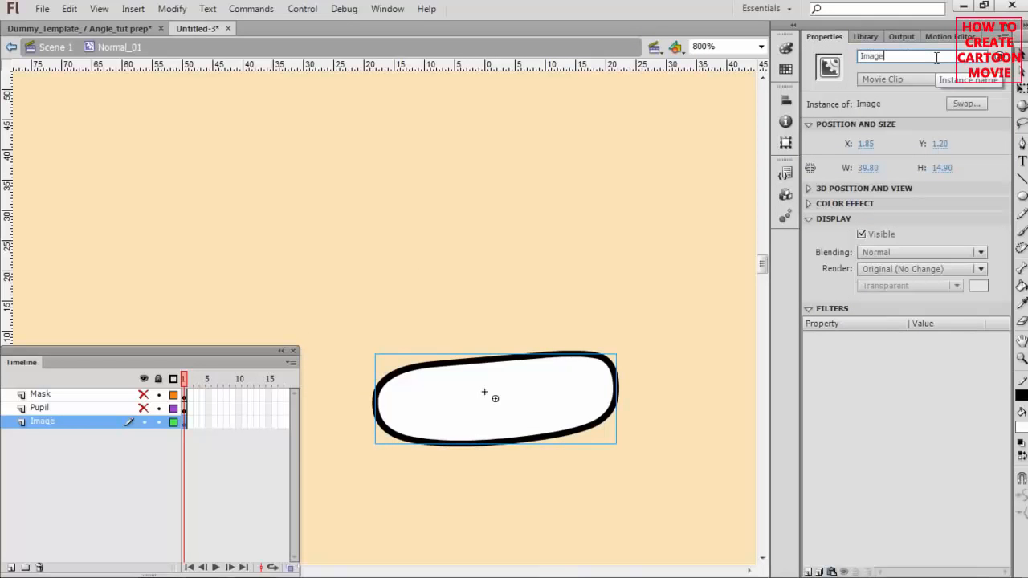
click(865, 36)
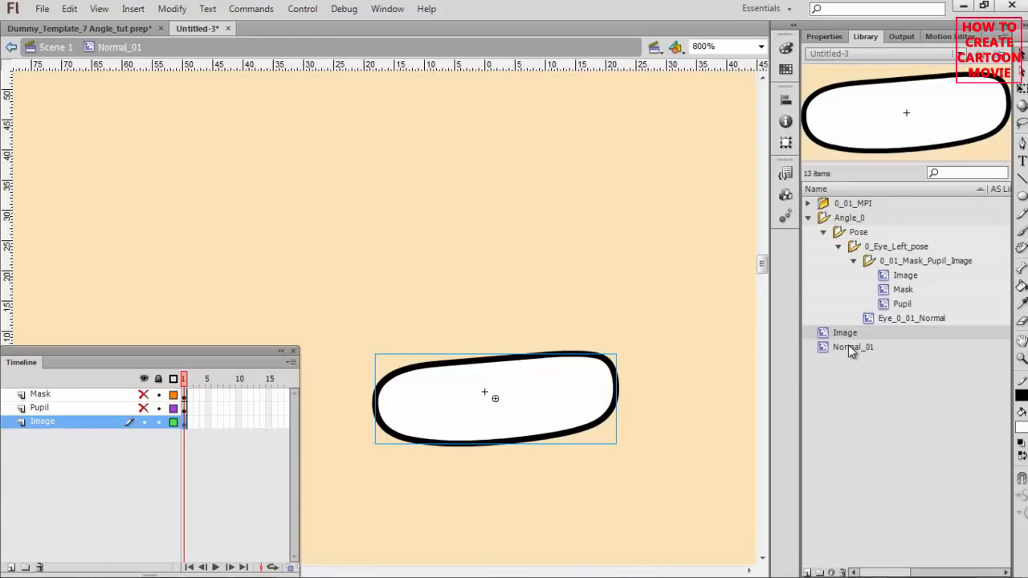
drag(851, 335, 815, 225)
Delete the template's Angle_0 folder from the library and select the Normal_01 symbol.
click(809, 218)
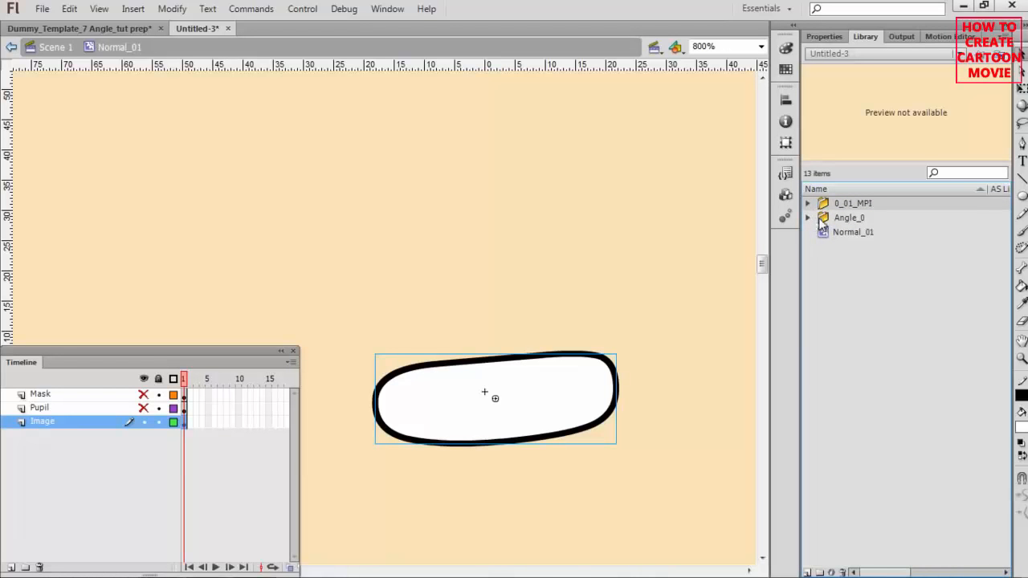
click(827, 218)
key(Delete)
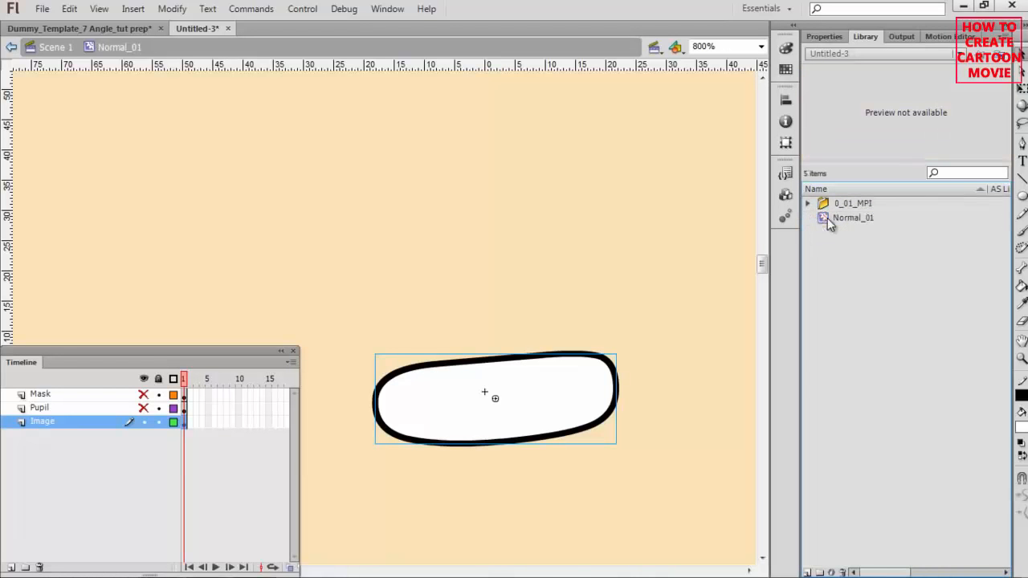
click(828, 217)
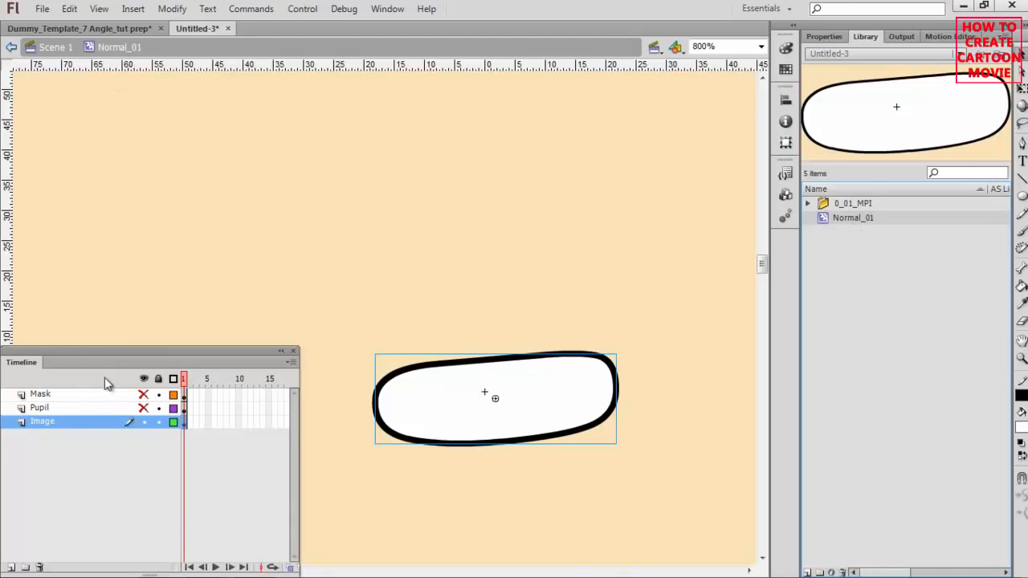
Show the Pupil and Mask layers again and turn the Mask layer into a mask for the Pupil layer.
click(143, 408)
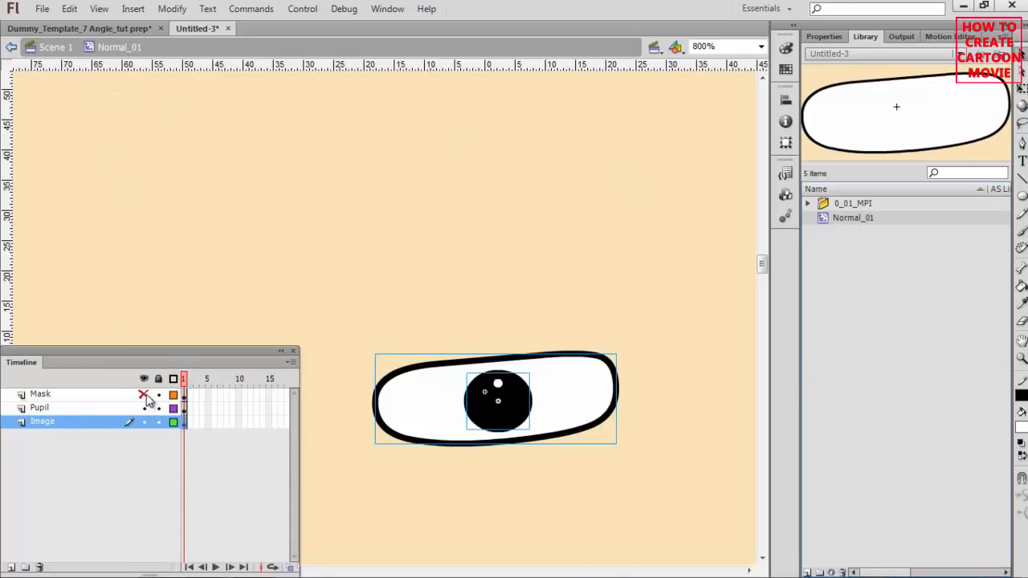
click(144, 395)
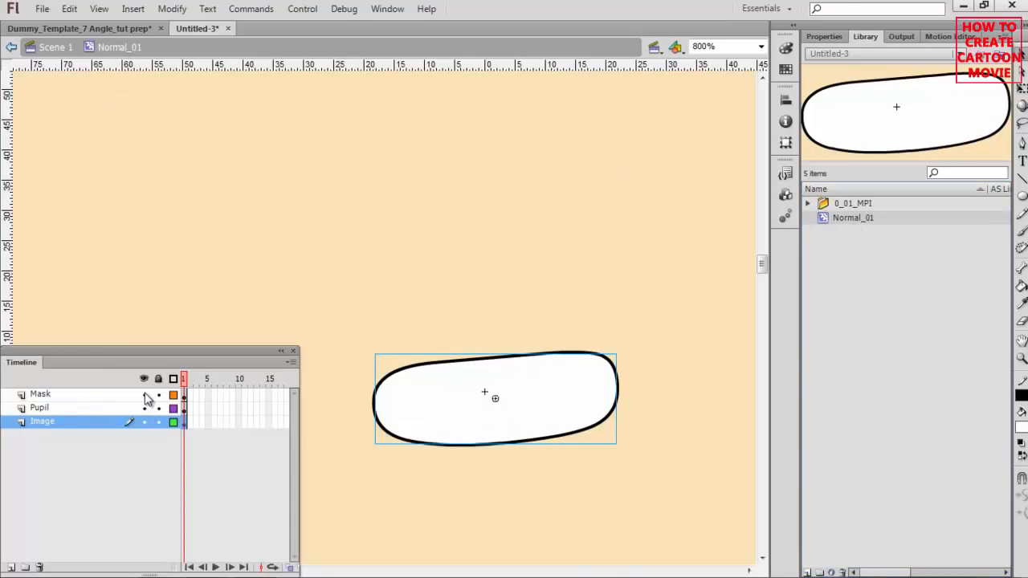
click(46, 399)
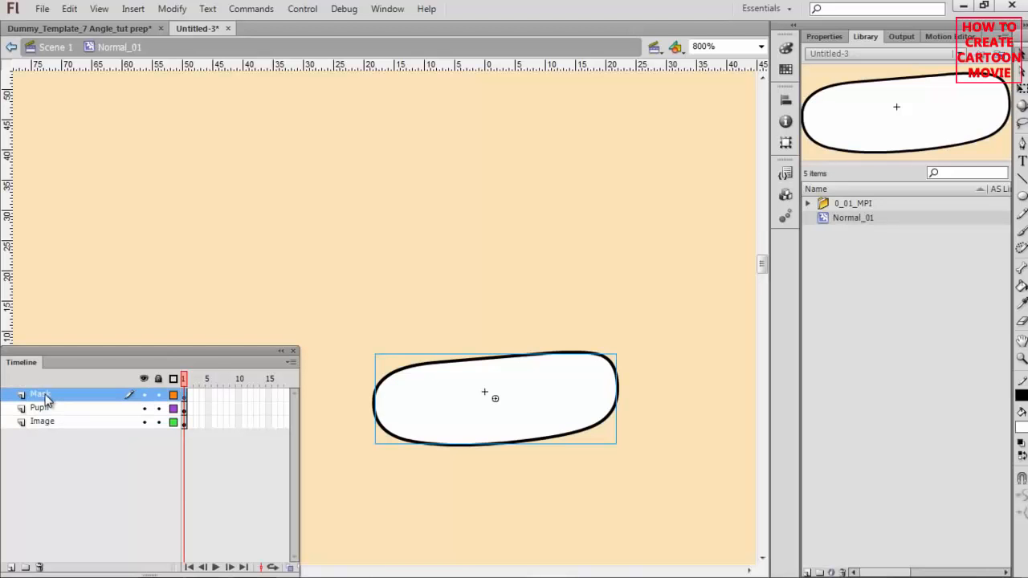
right_click(46, 399)
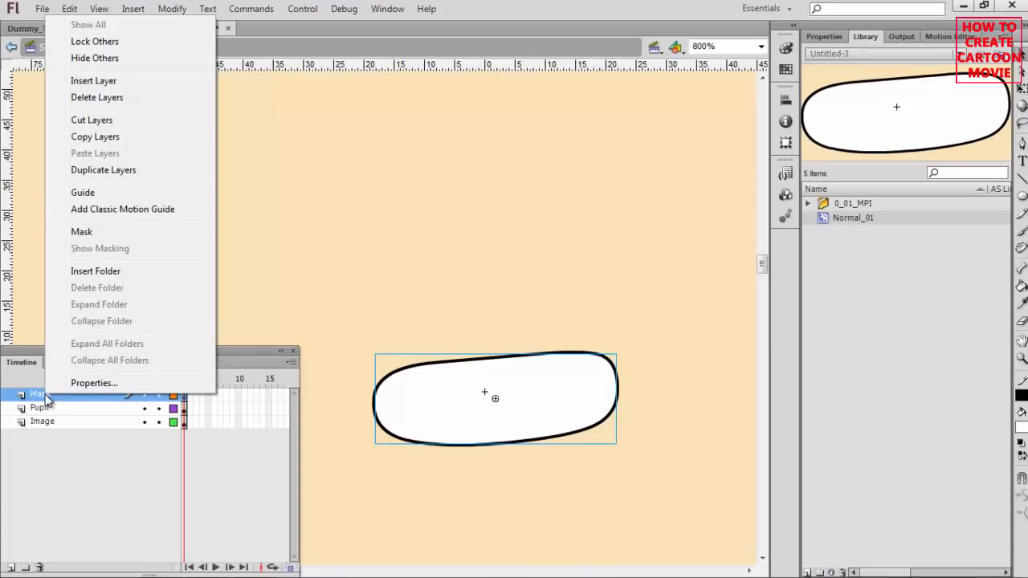
click(108, 233)
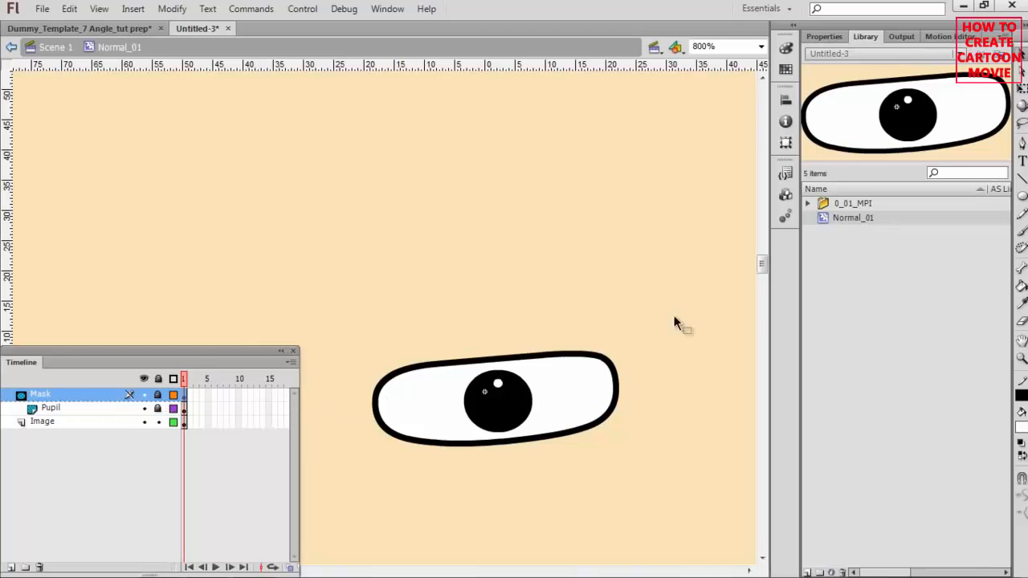
Export the Normal_01 library symbol to the Desktop as an SWF movie named Tutorial_eye.
click(865, 219)
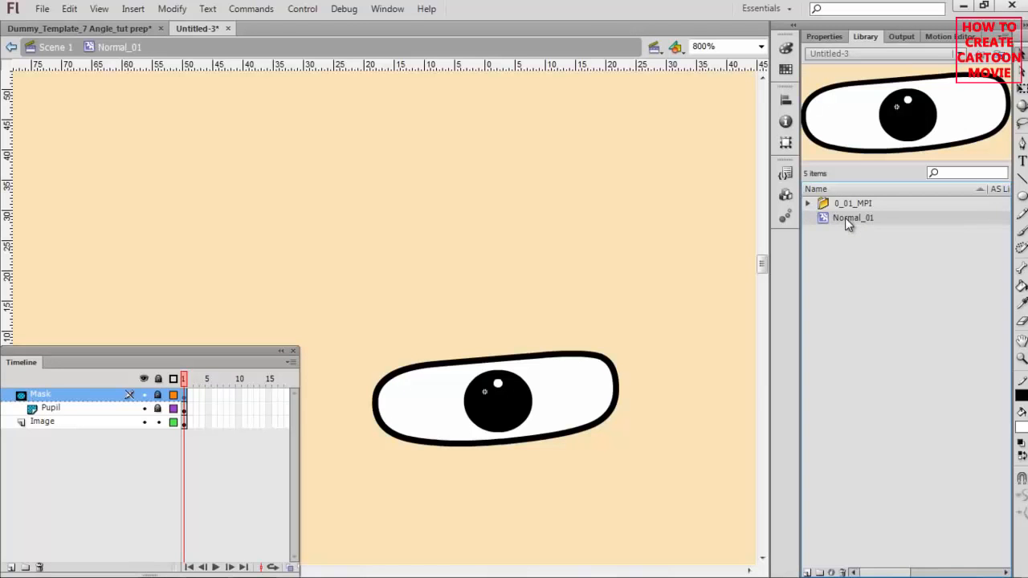
right_click(826, 217)
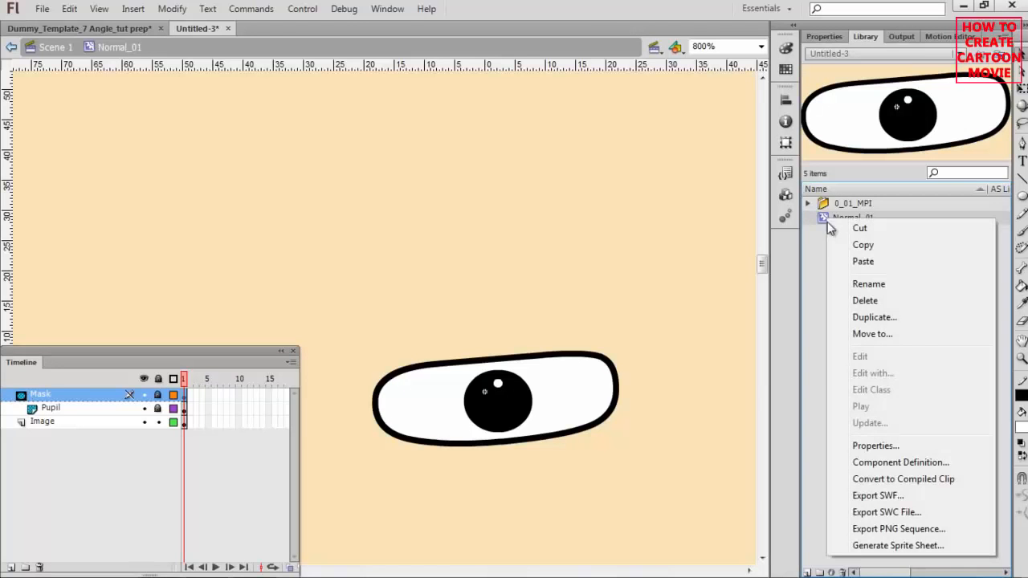
click(875, 495)
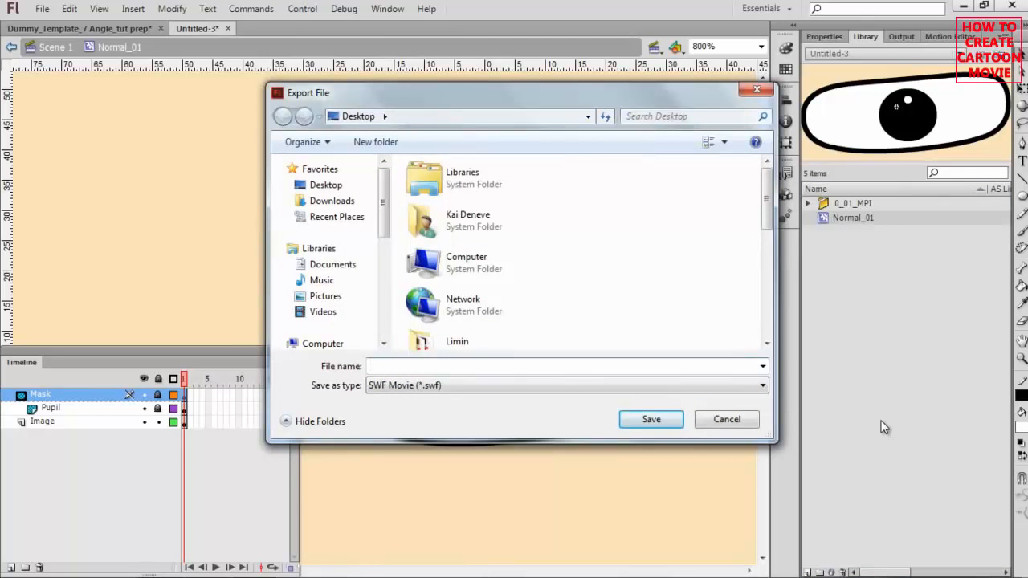
text(Tutorial)
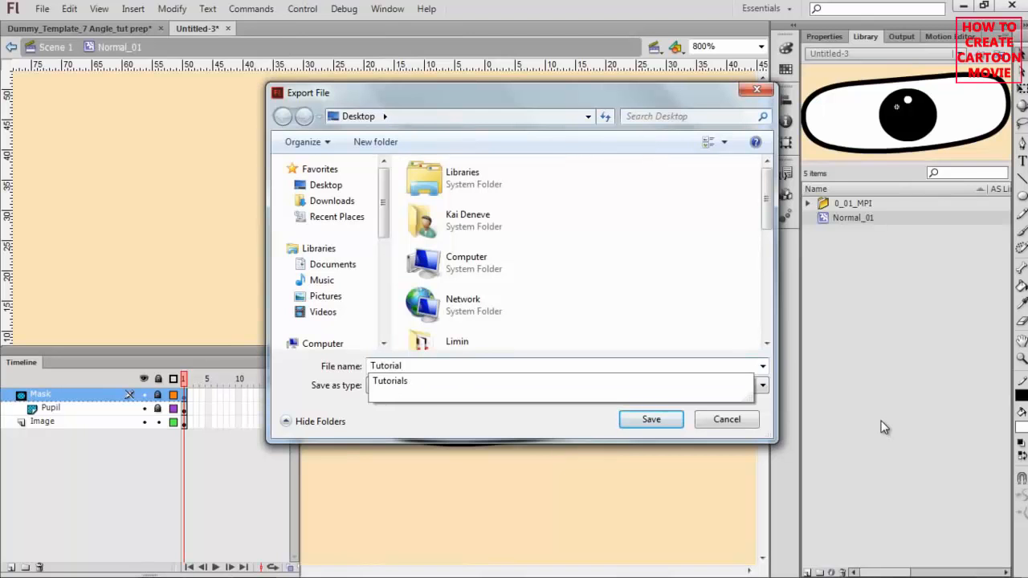
text(_eye)
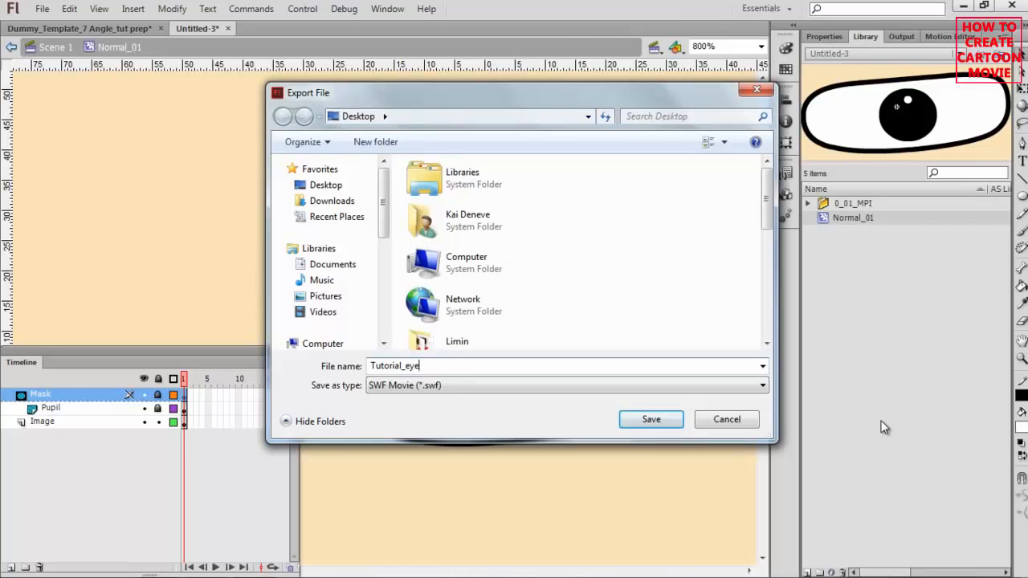
key(Return)
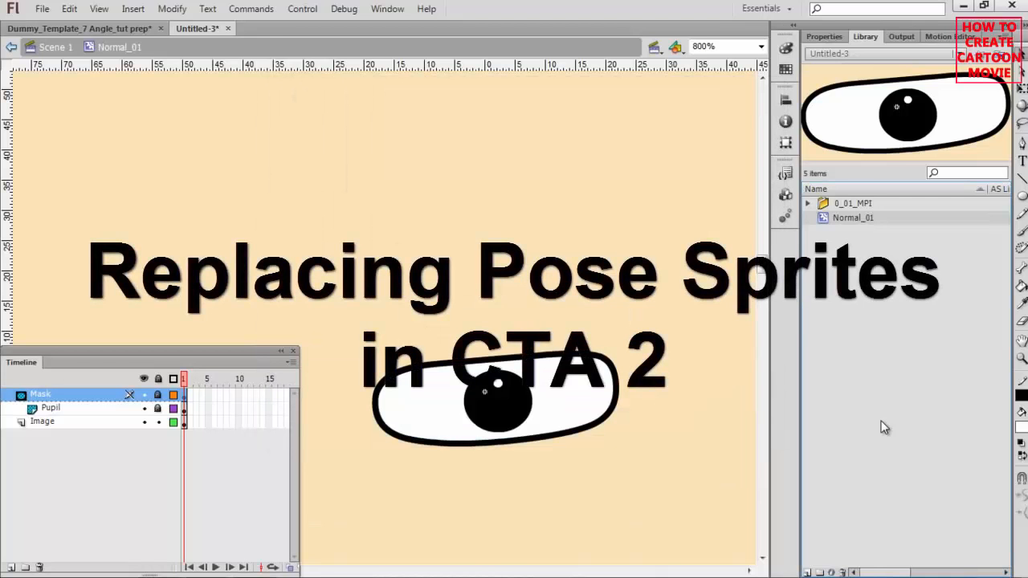
Switch to CrazyTalk Animator 2, open the character in Composer mode and bring up the Sprite Editor for its left eye.
key(alt+Tab)
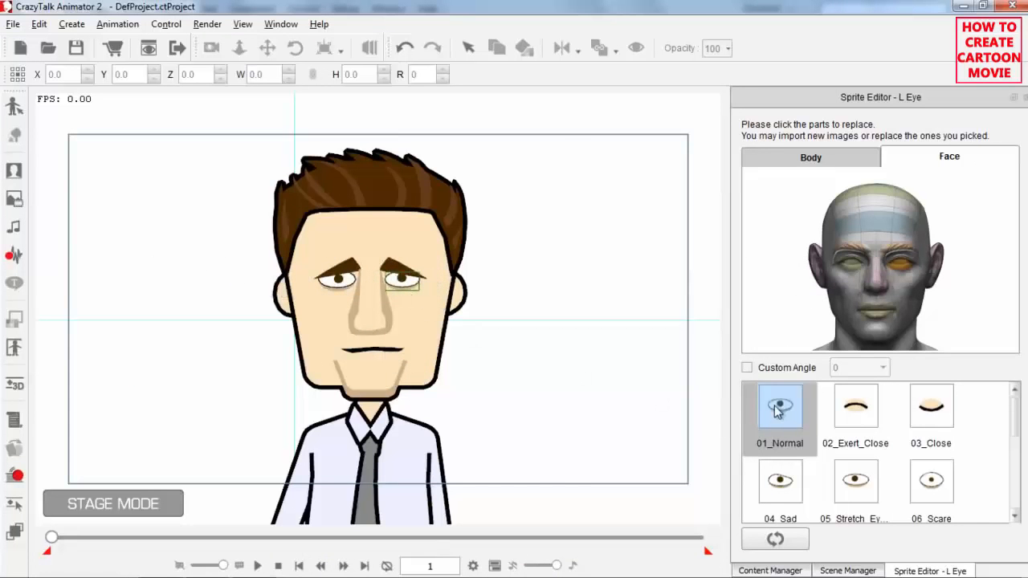
click(13, 106)
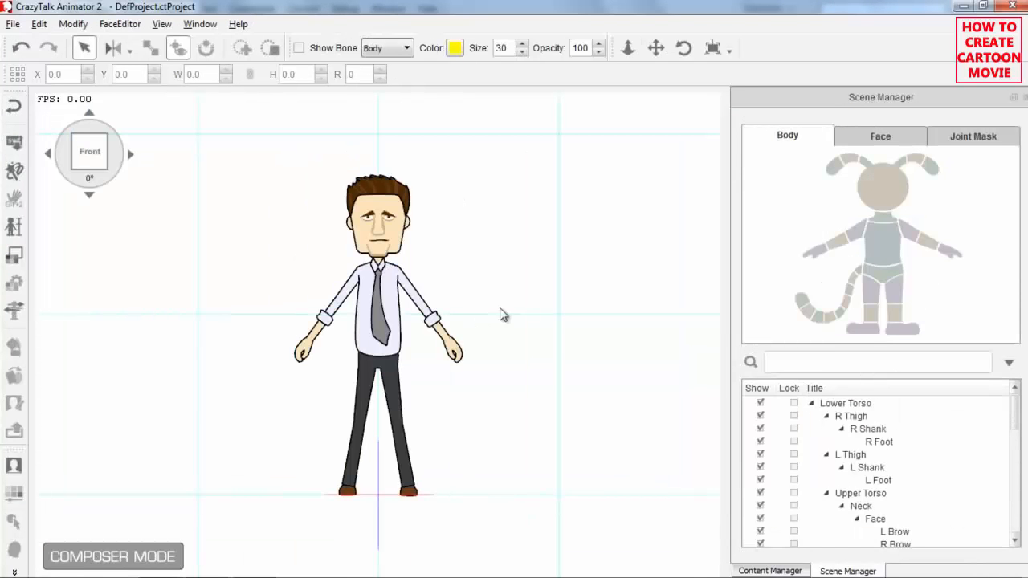
scroll(449, 175, up, 10)
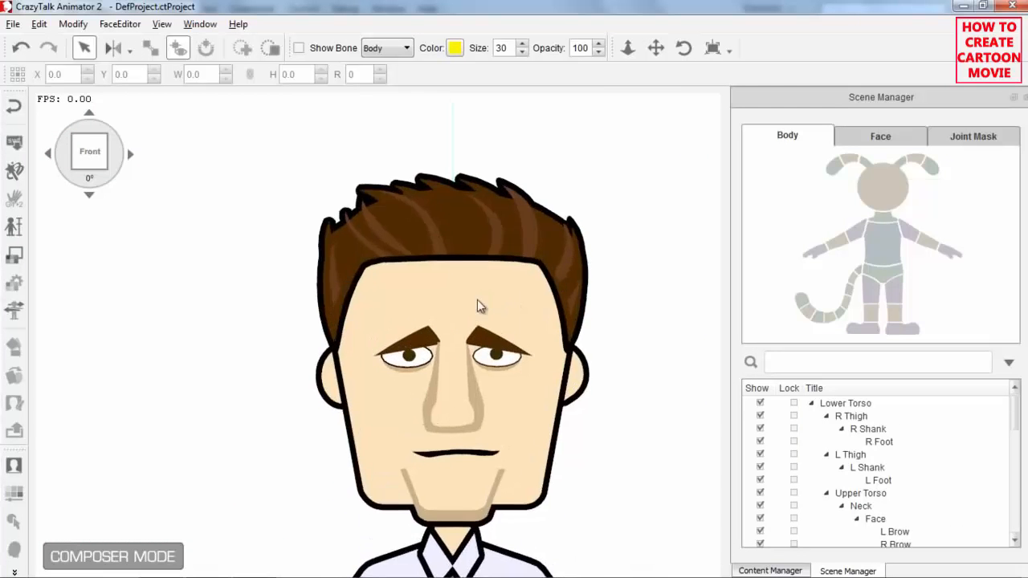
scroll(465, 270, down, 4)
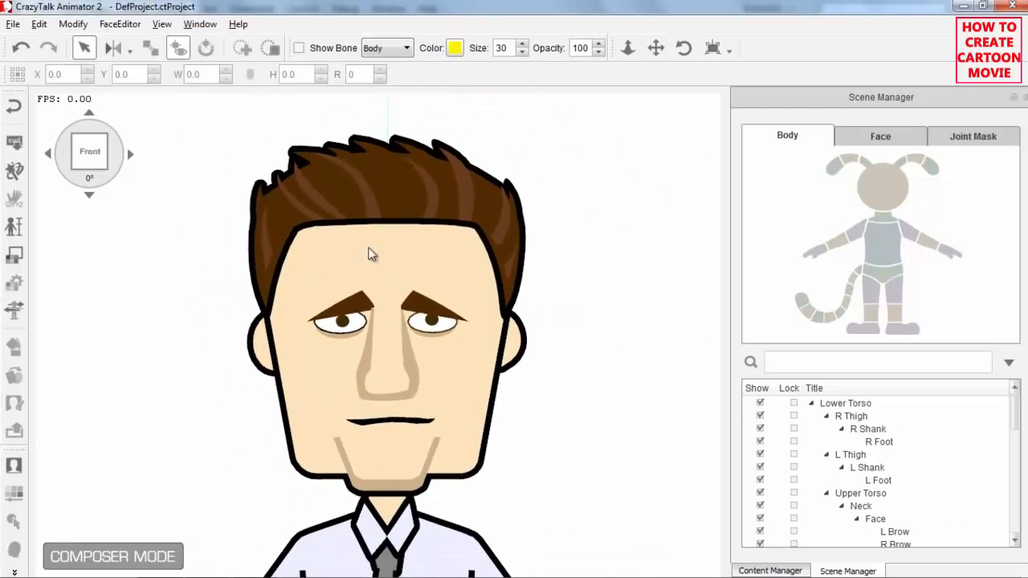
click(448, 332)
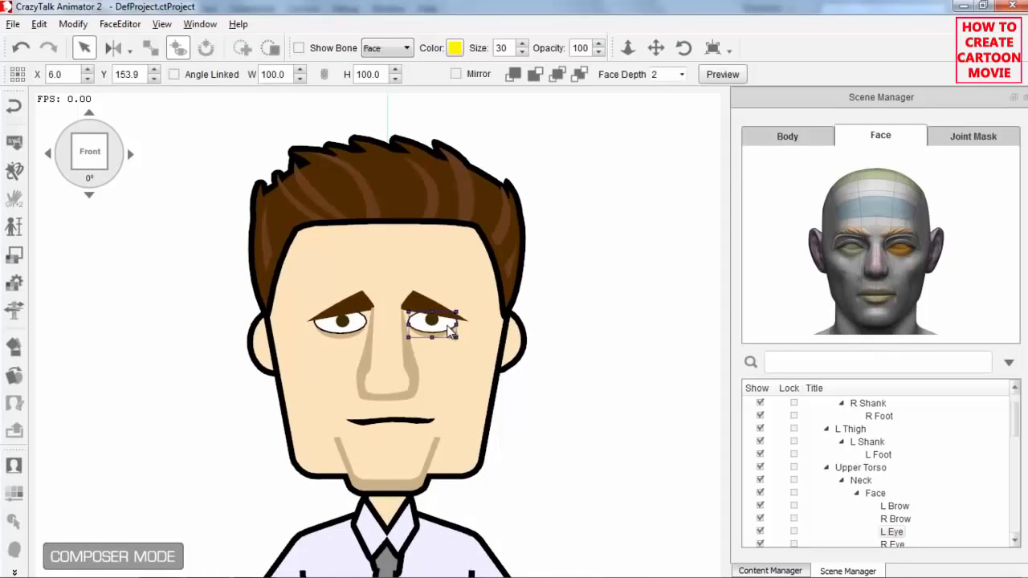
click(13, 382)
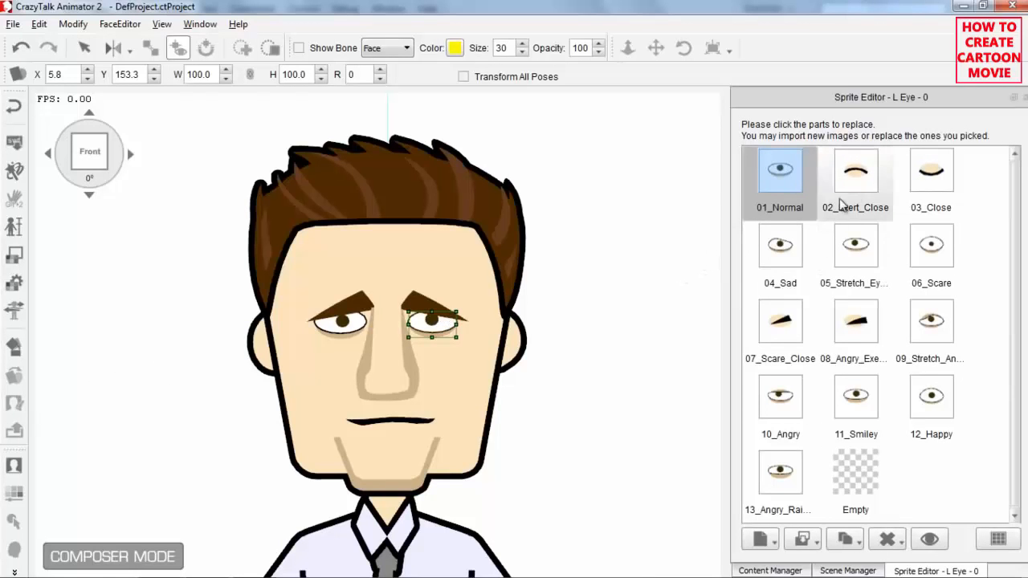
Replace the left eye's 01_Normal sprite with the Tutorial_eye file from the Desktop, accepting the unsupported tag import.
click(801, 540)
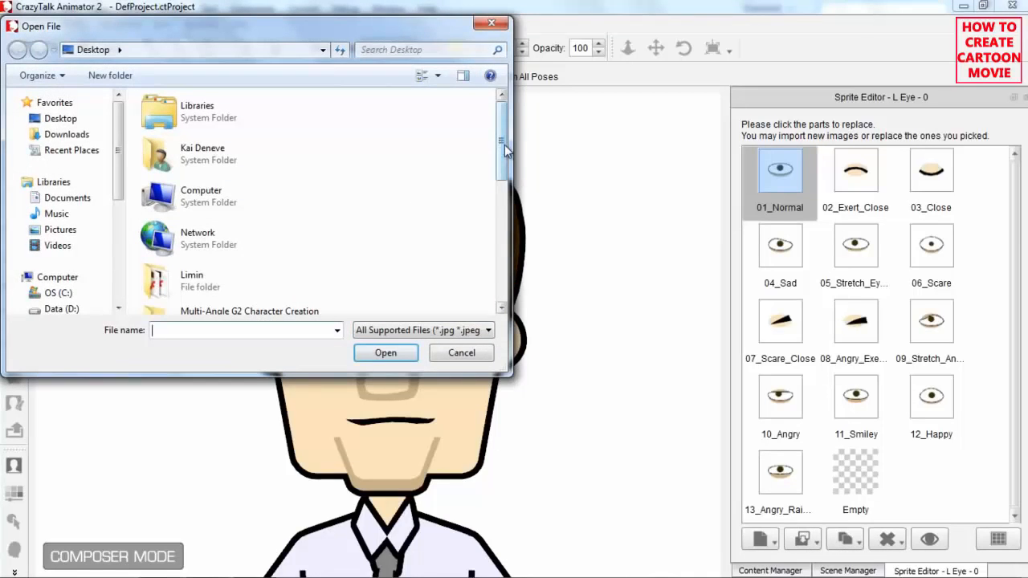
drag(505, 150, 503, 265)
click(258, 285)
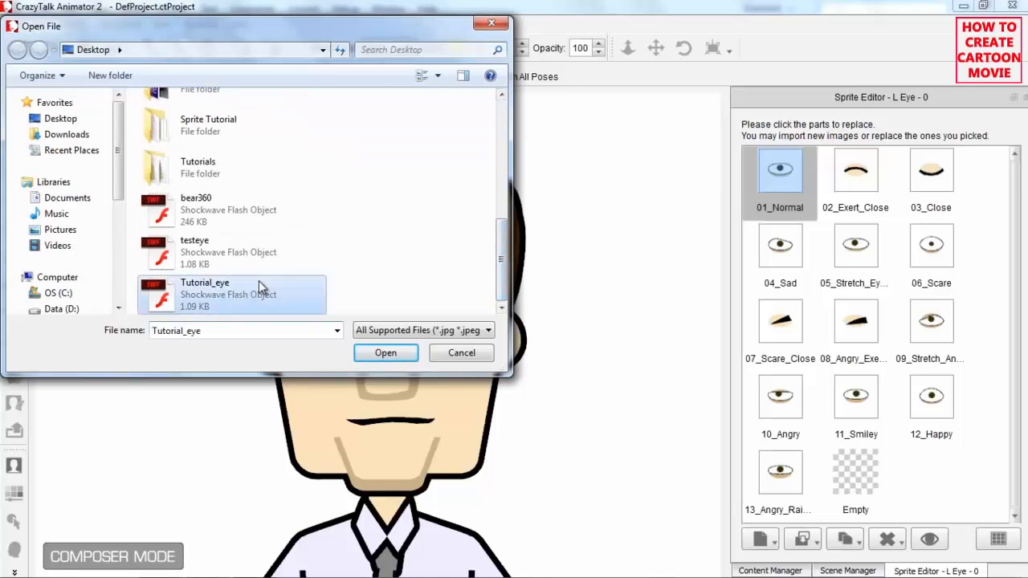
click(378, 355)
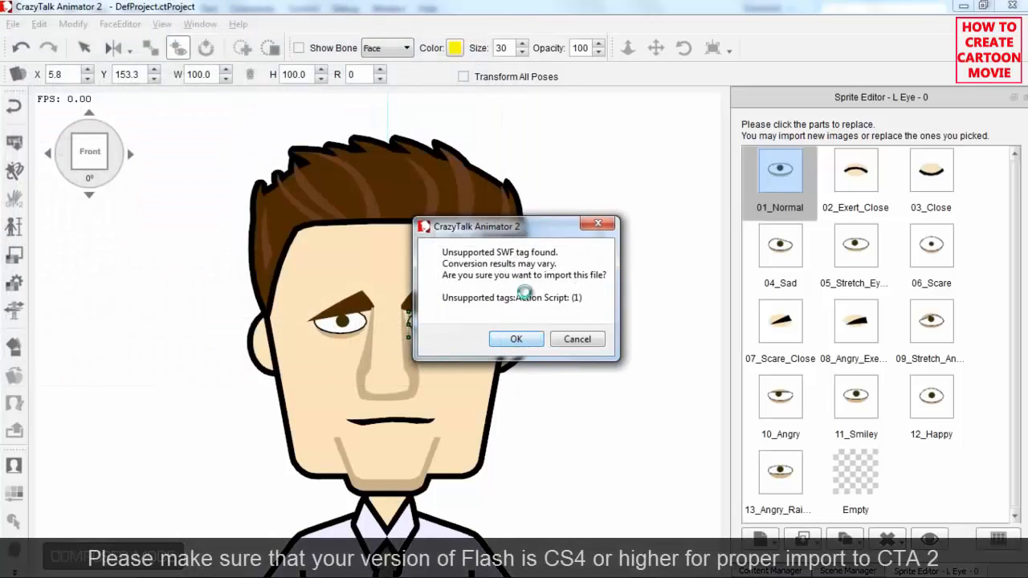
click(520, 339)
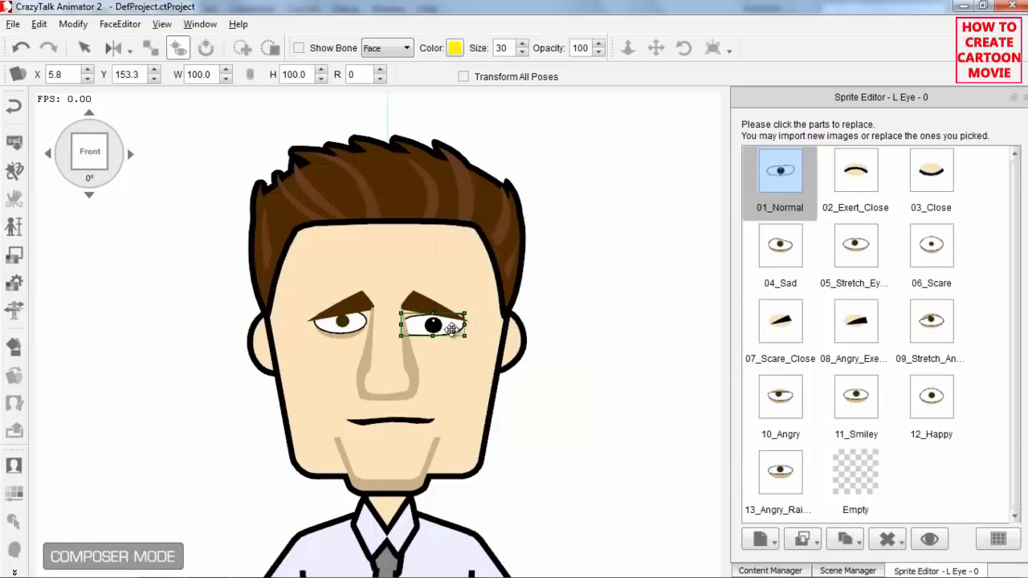
Move the new left eye to about X 6.6, Y 153.6 and raise both eyebrows to about Y 158.
mouse_move(452, 327)
mouse_down()
mouse_move(463, 339)
mouse_move(451, 313)
mouse_up()
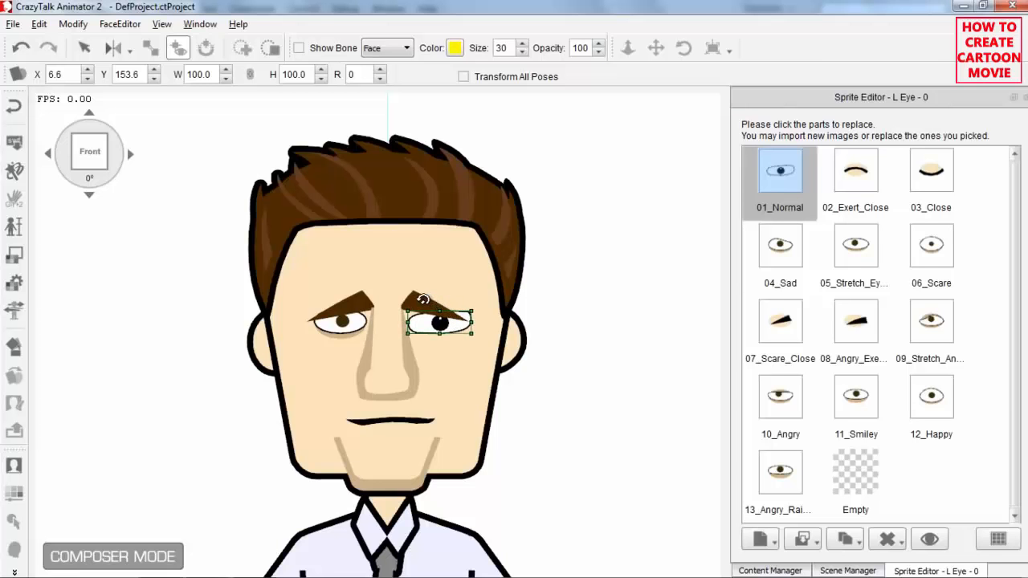
click(423, 301)
drag(431, 297, 441, 283)
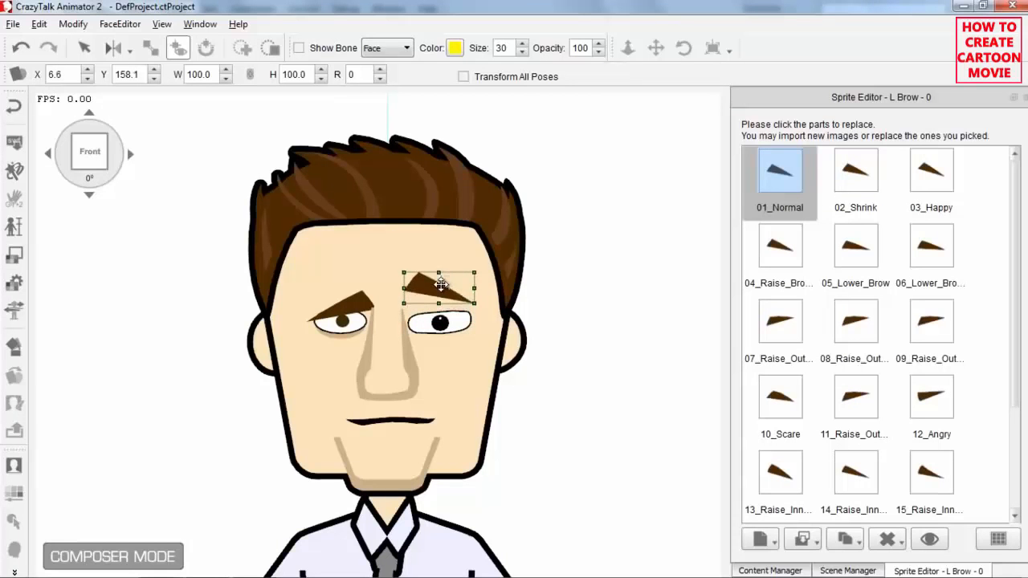
click(366, 309)
drag(363, 305, 359, 285)
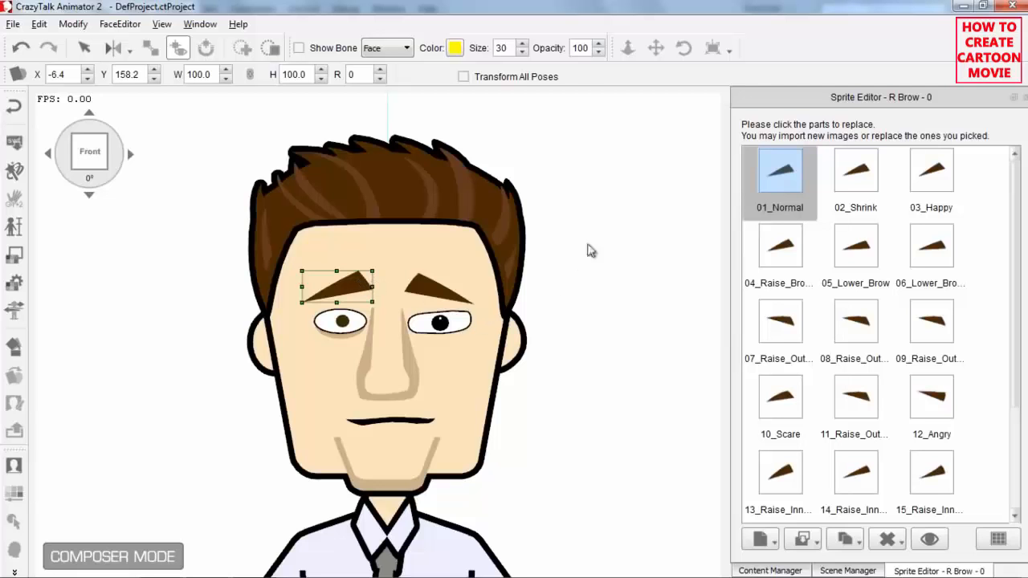
click(464, 321)
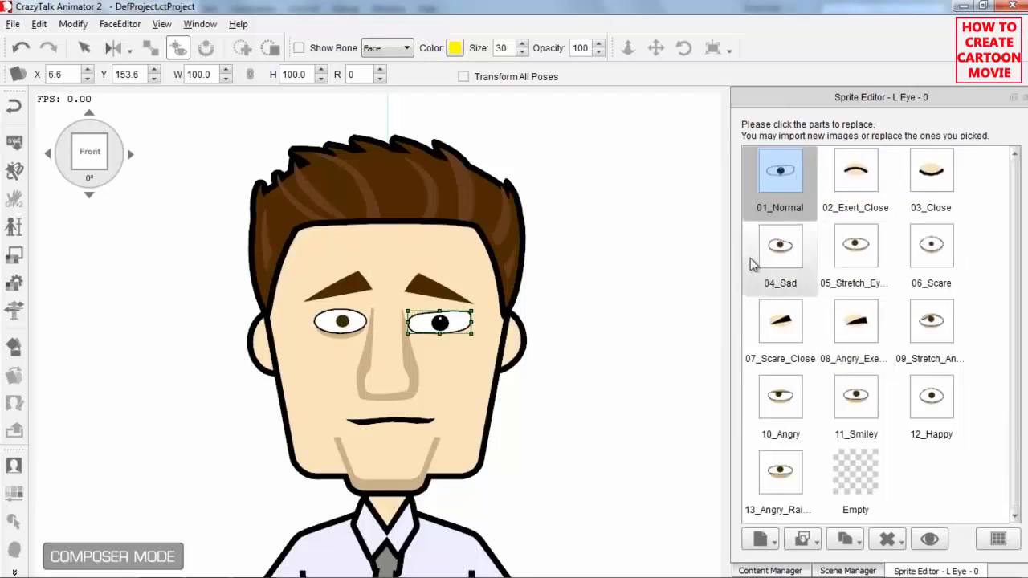
Return to Stage mode and open the Puppet Editor for the character with the red-haired face animation profile.
click(15, 110)
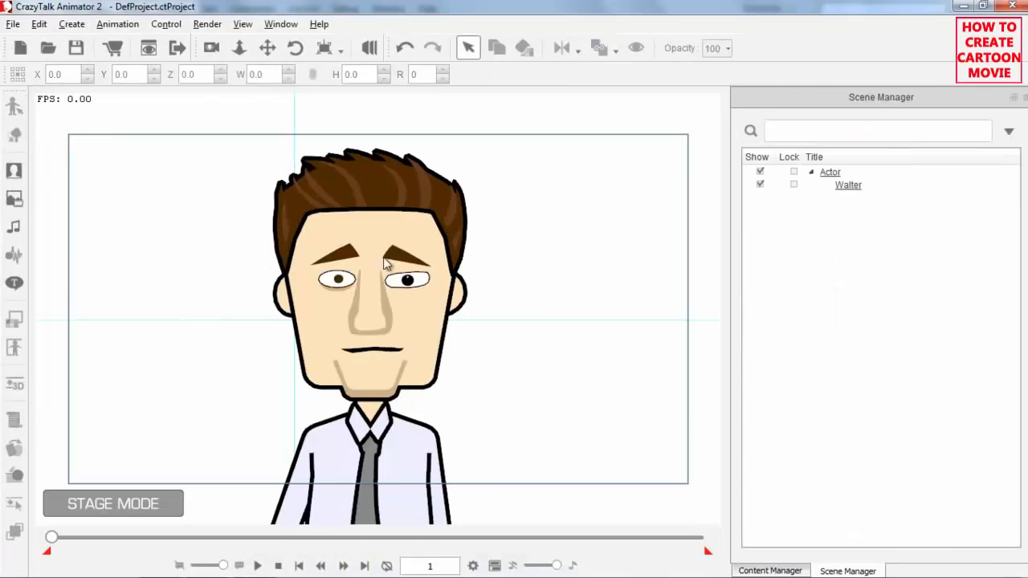
click(366, 248)
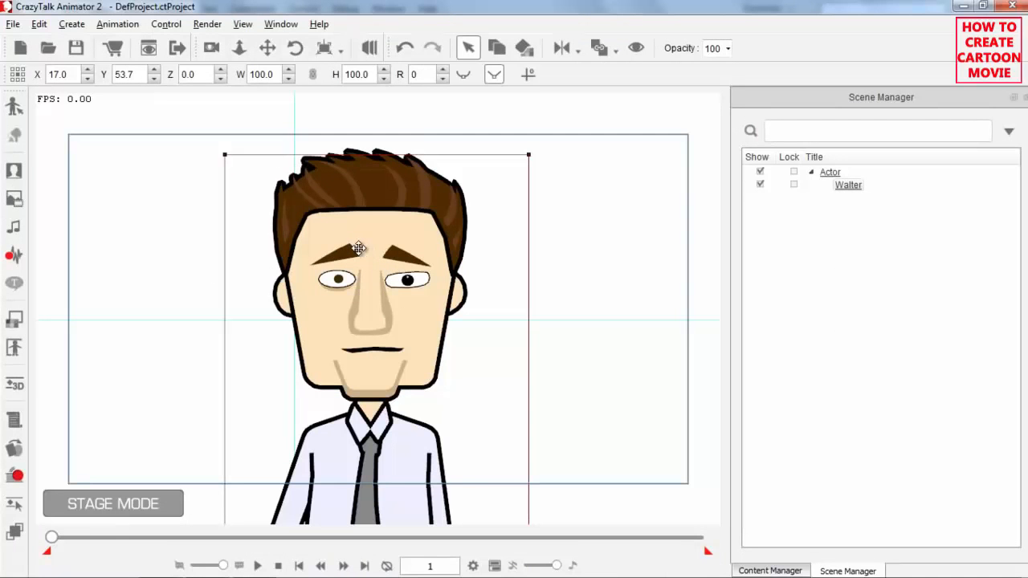
click(14, 475)
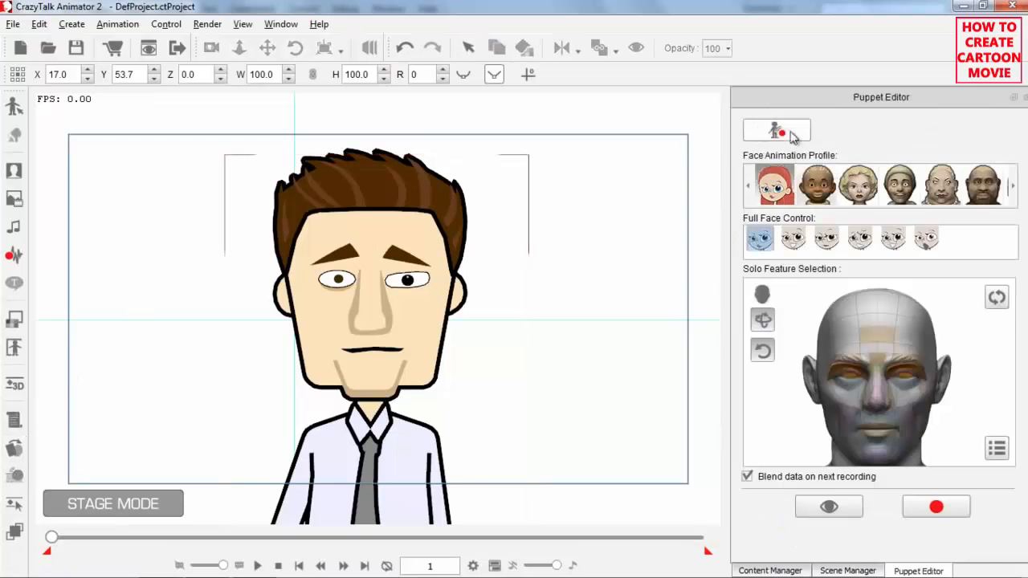
click(776, 188)
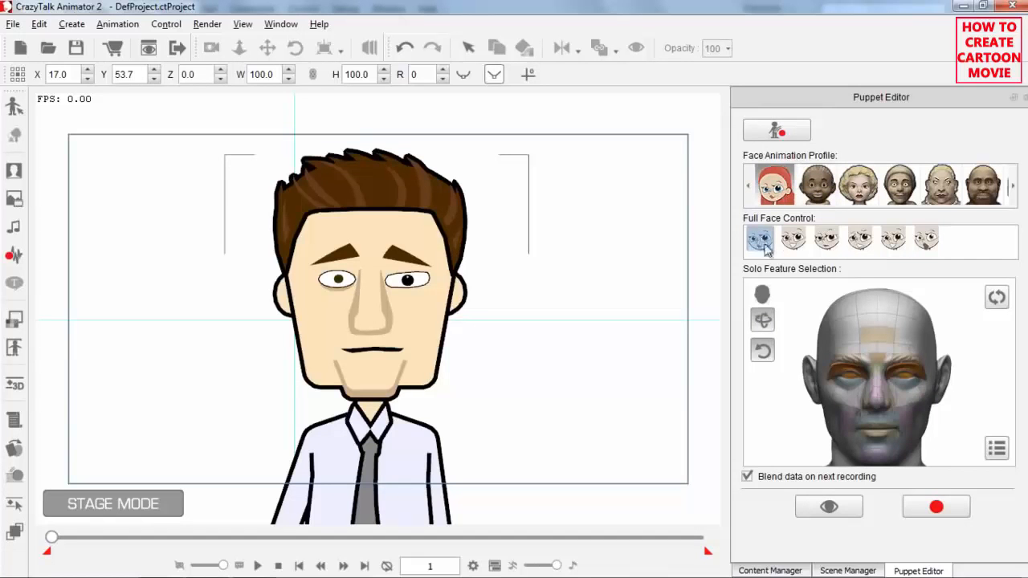
Preview the full face puppeteering on the character to test the replaced left eye, and stop the preview.
click(827, 506)
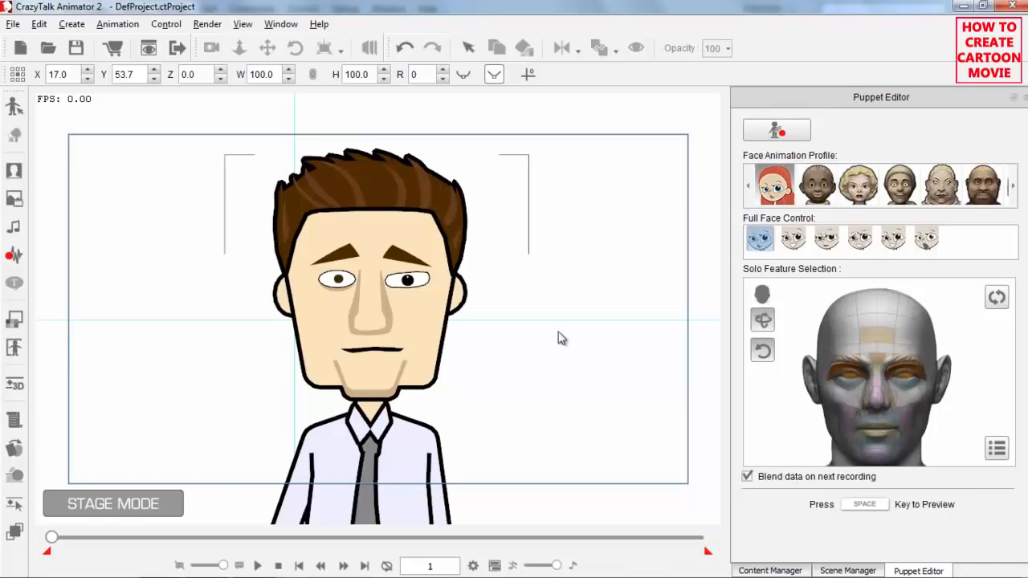
key(space)
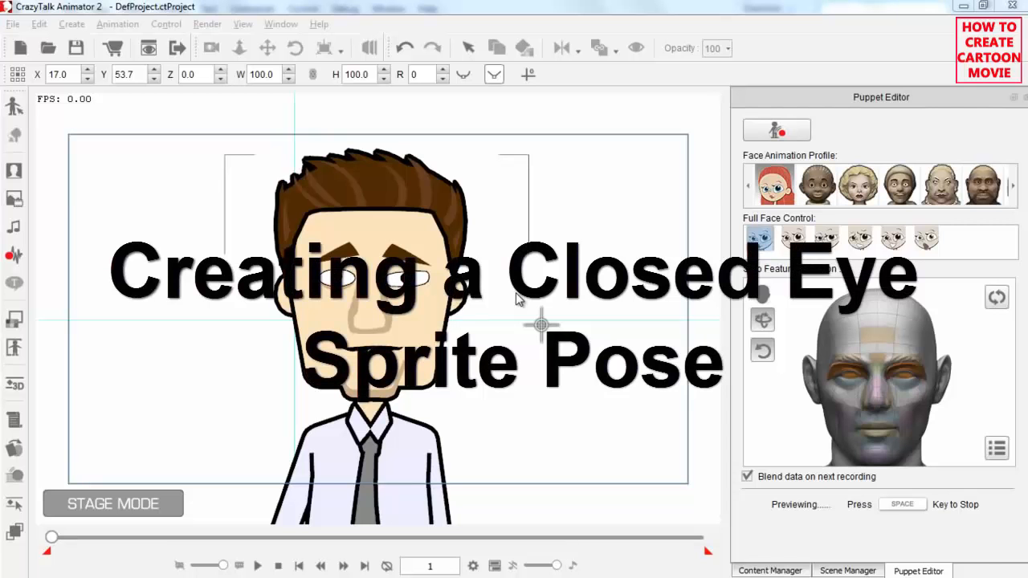
key(space)
Switch to Flash and open the Normal_01 symbol of the Untitled-3 document for editing.
key(alt+Tab)
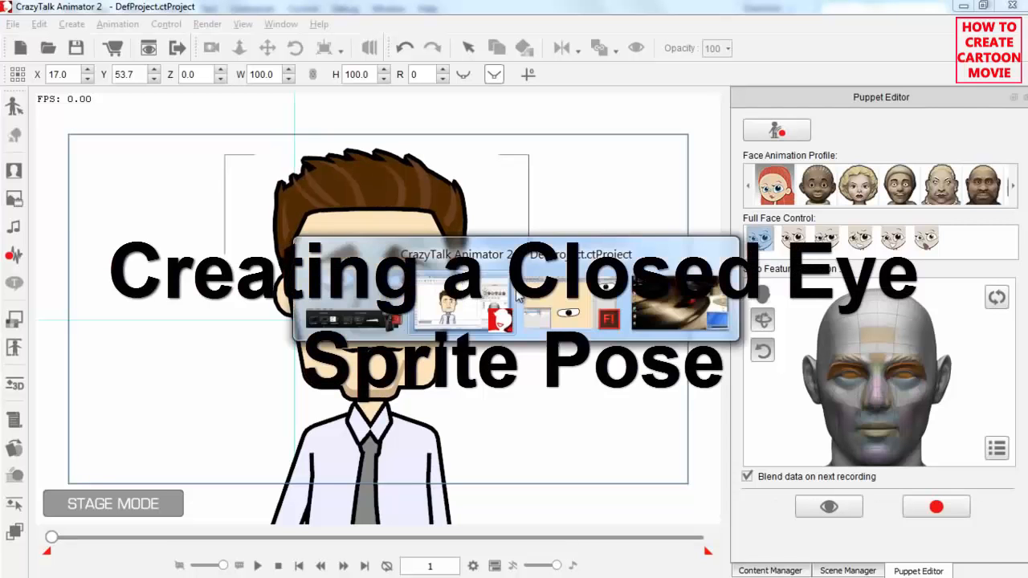
key(alt+Tab)
key(alt+Tab)
key(alt+Tab)
key(alt+Tab)
key(alt+Tab)
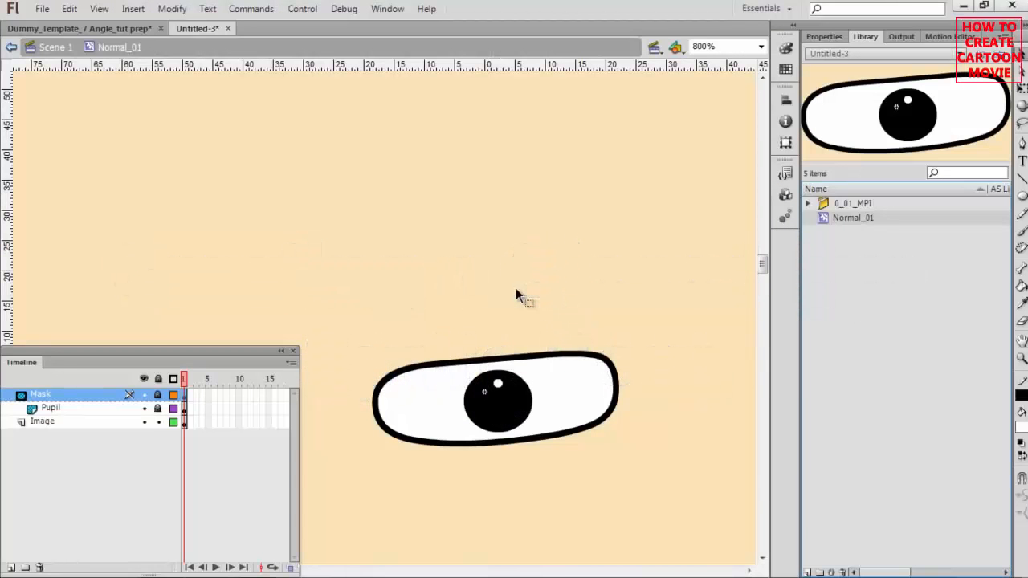
click(53, 48)
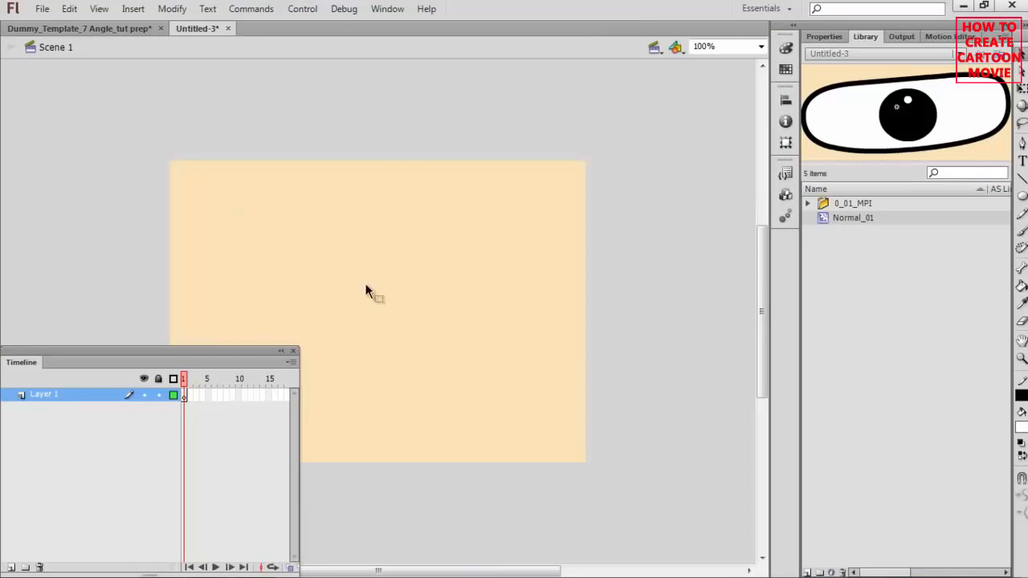
double_click(826, 218)
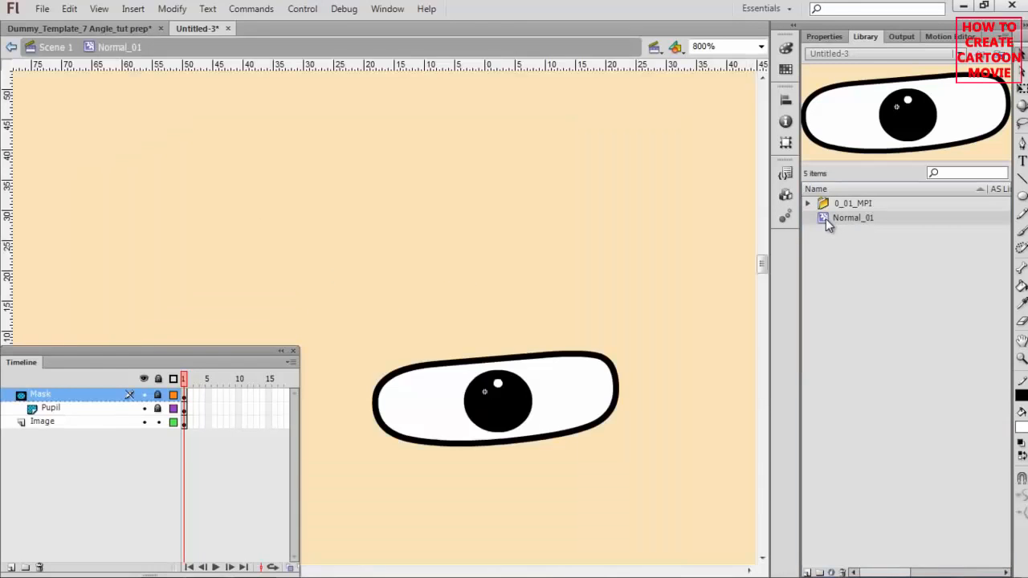
Hide the Mask and Pupil layers, copy the eye shape from inside the Image symbol, and return to Scene 1.
click(50, 423)
click(143, 394)
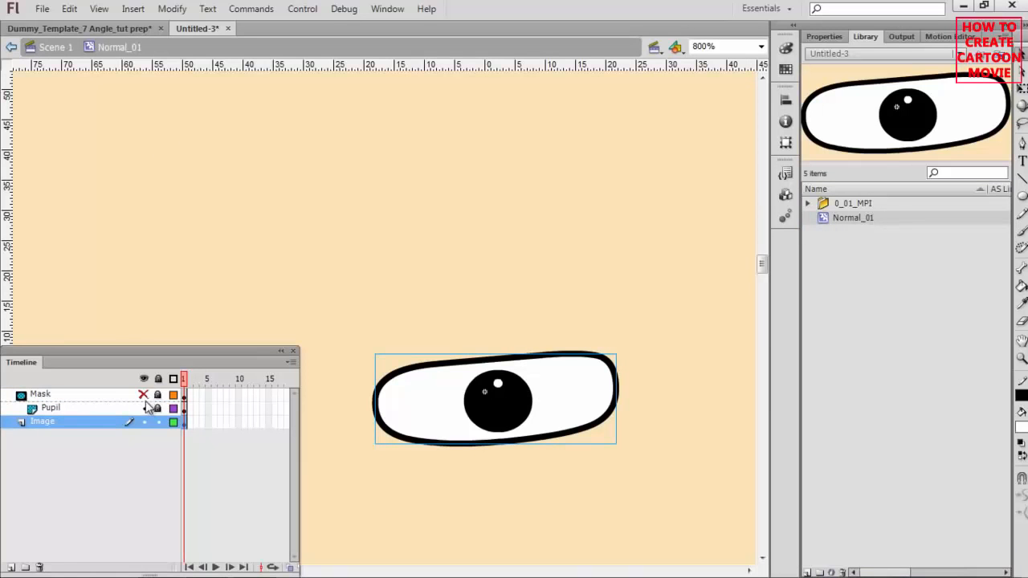
click(144, 408)
double_click(466, 411)
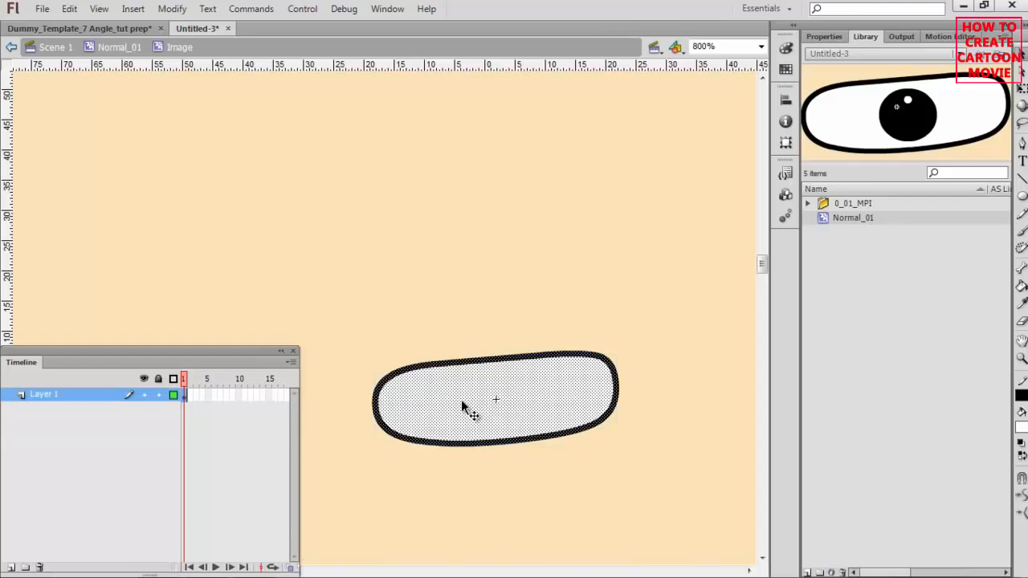
drag(662, 489, 648, 488)
click(56, 50)
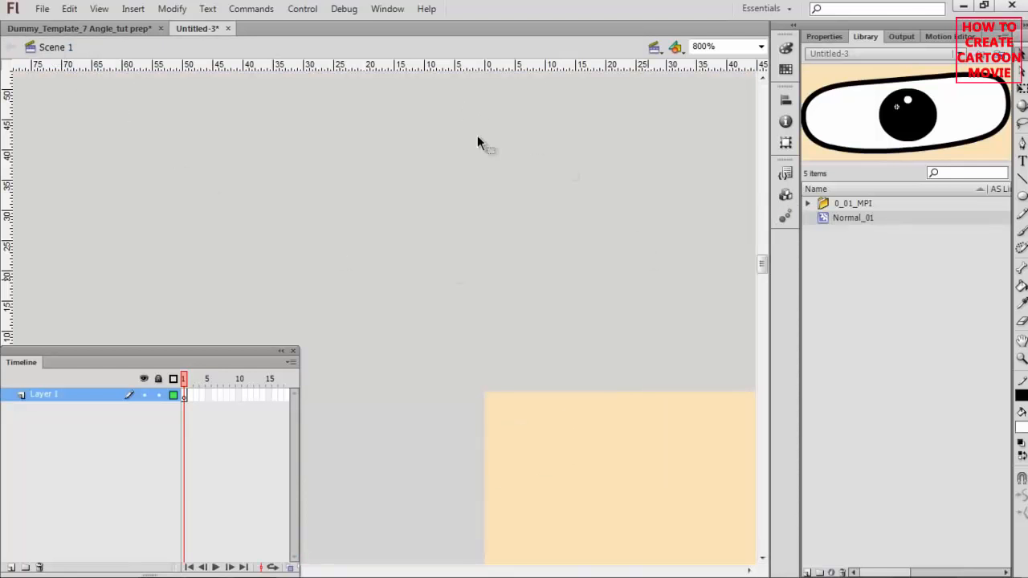
key(h)
drag(651, 431, 374, 173)
drag(702, 341, 382, 261)
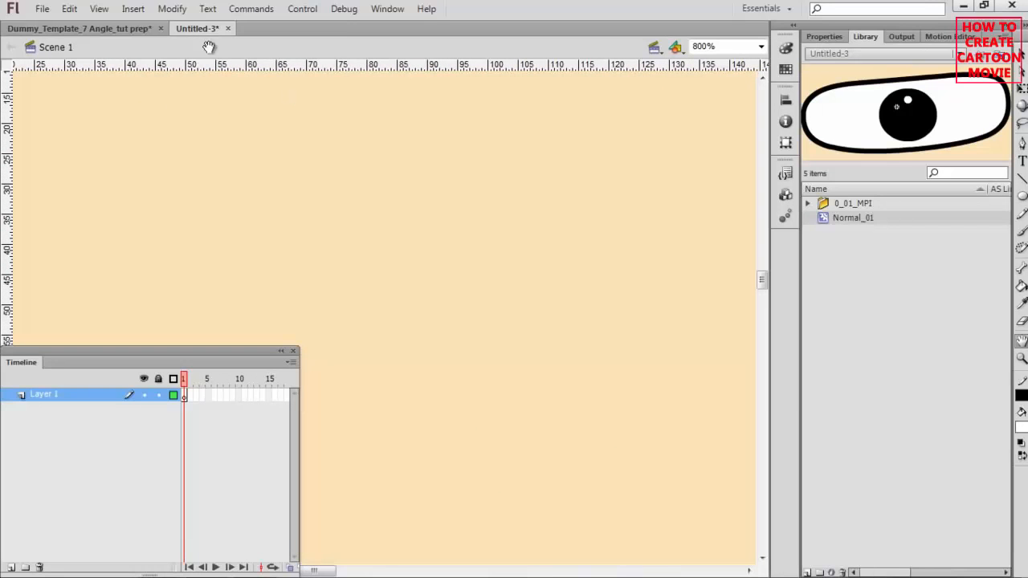
click(171, 9)
mouse_move(133, 9)
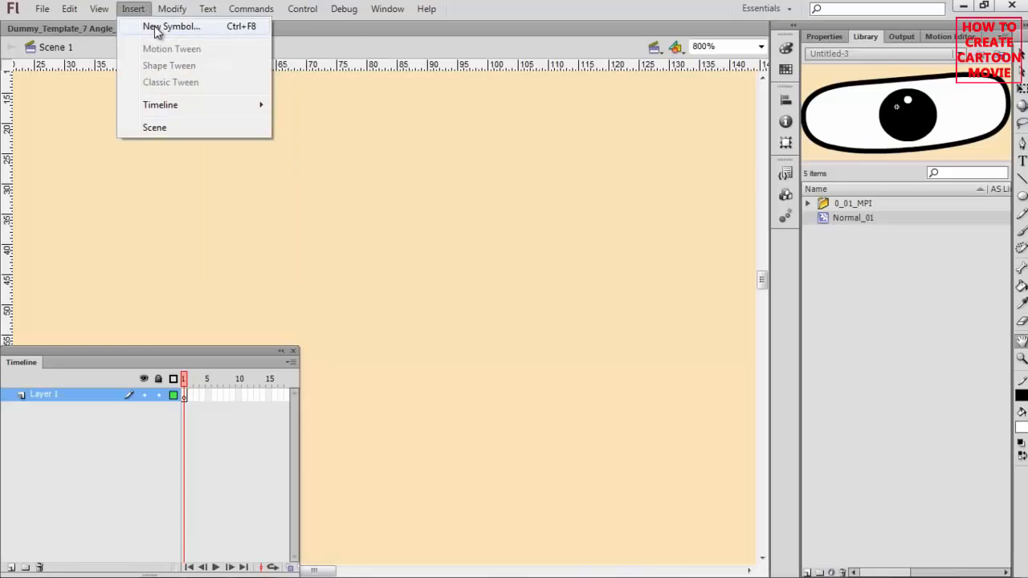
click(582, 7)
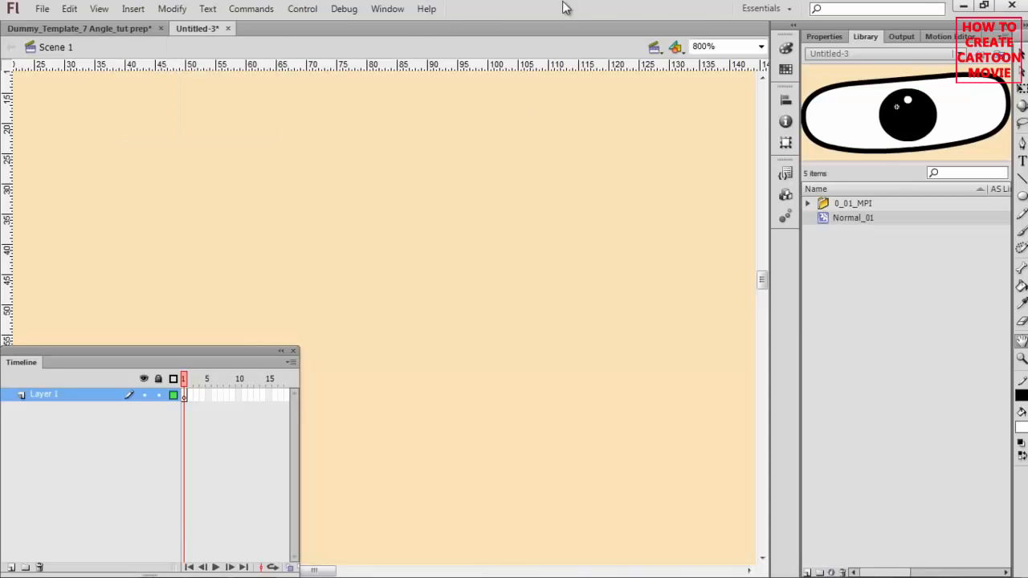
Check the instance name of the closed-eye sprite on frame 2 of Left_eye_0 in the Dummy_Template_7 Angle document.
click(116, 31)
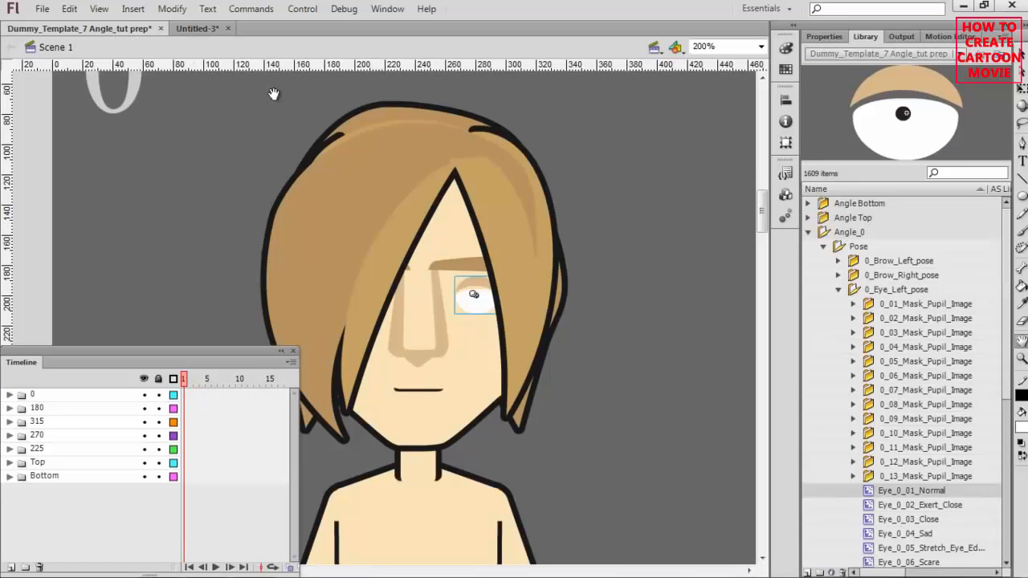
key(v)
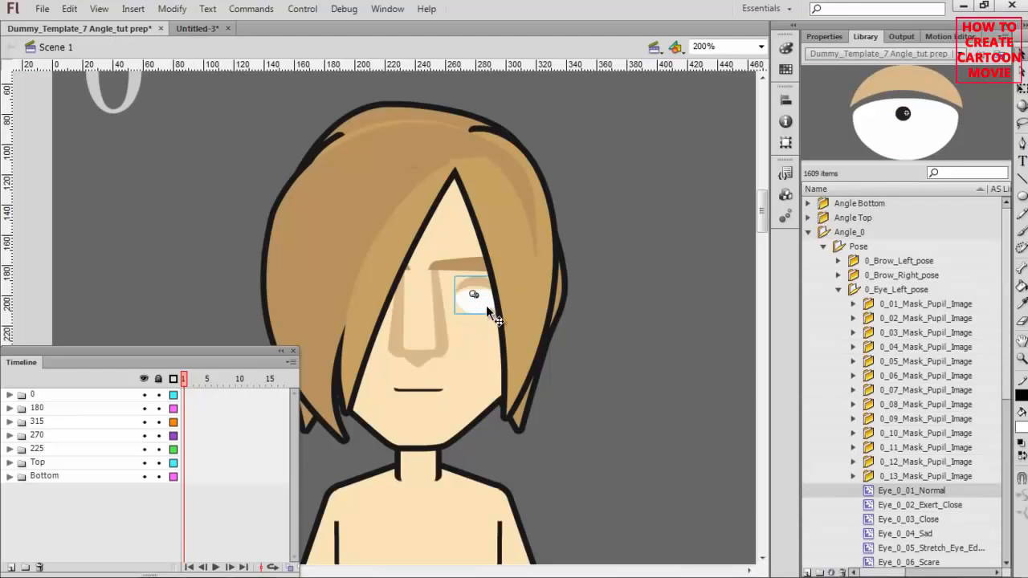
double_click(484, 305)
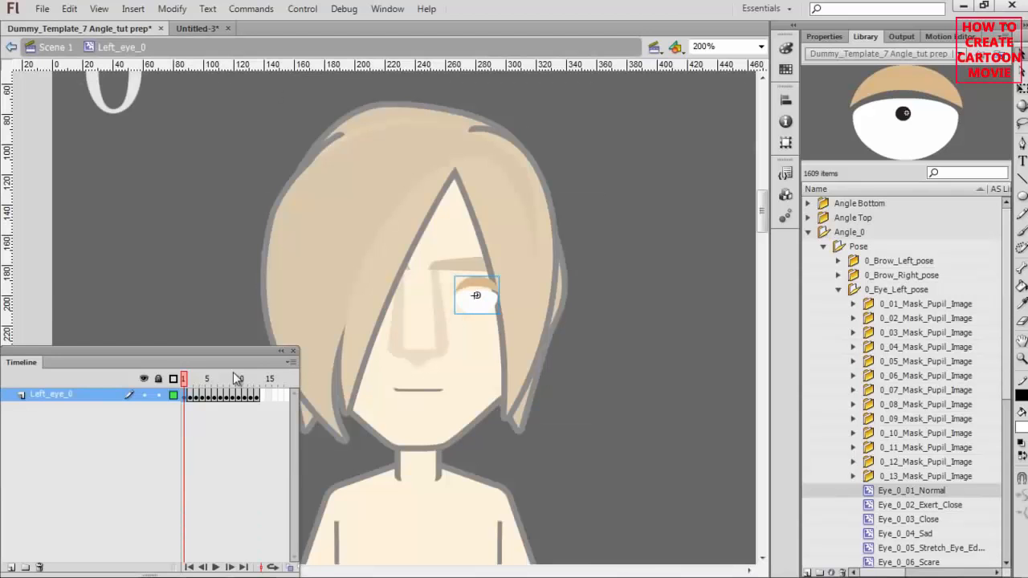
click(190, 380)
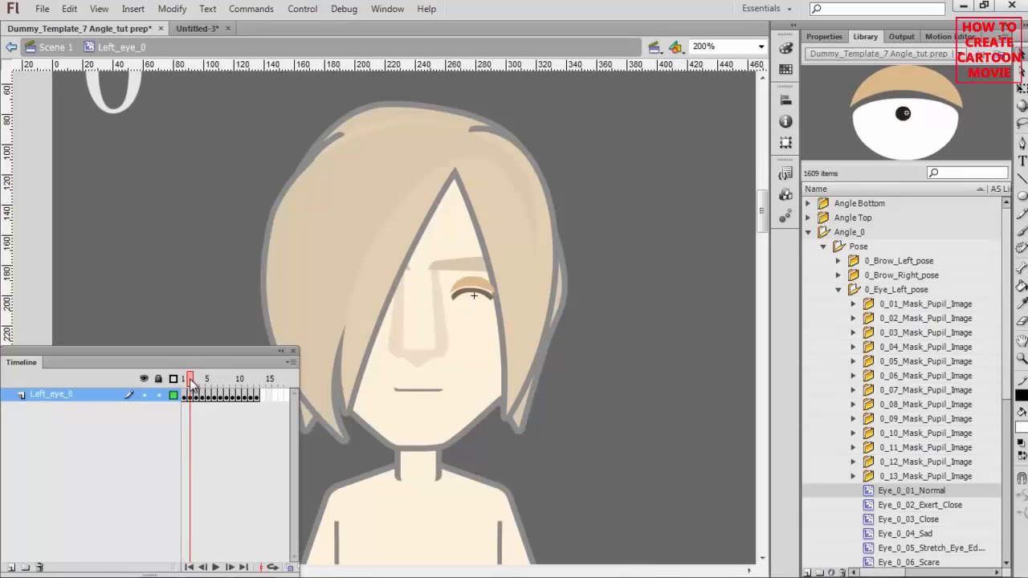
click(469, 290)
click(824, 36)
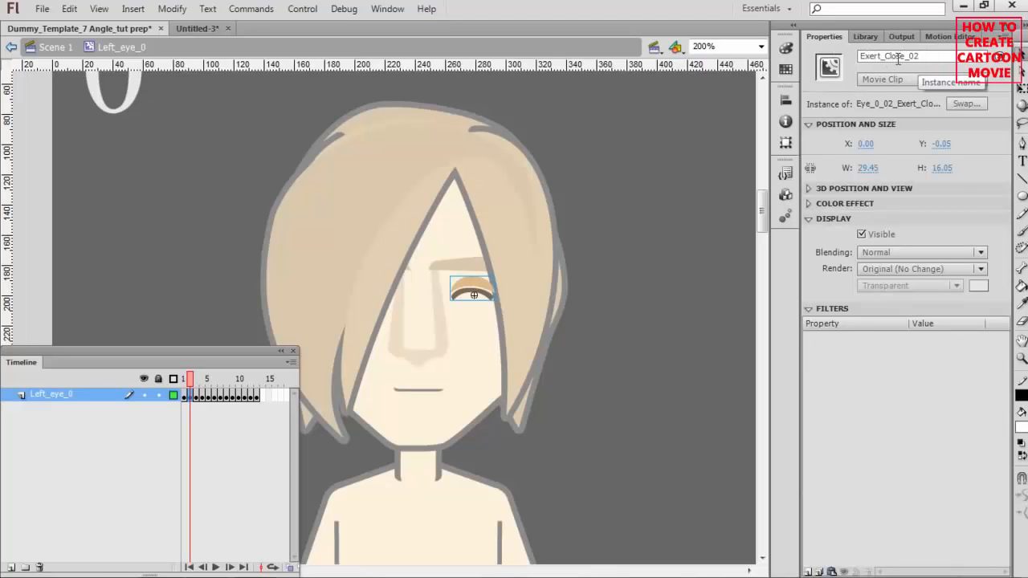
Create a new Movie Clip symbol named Exert_Close_02 in the Untitled-3 document.
click(195, 30)
click(133, 9)
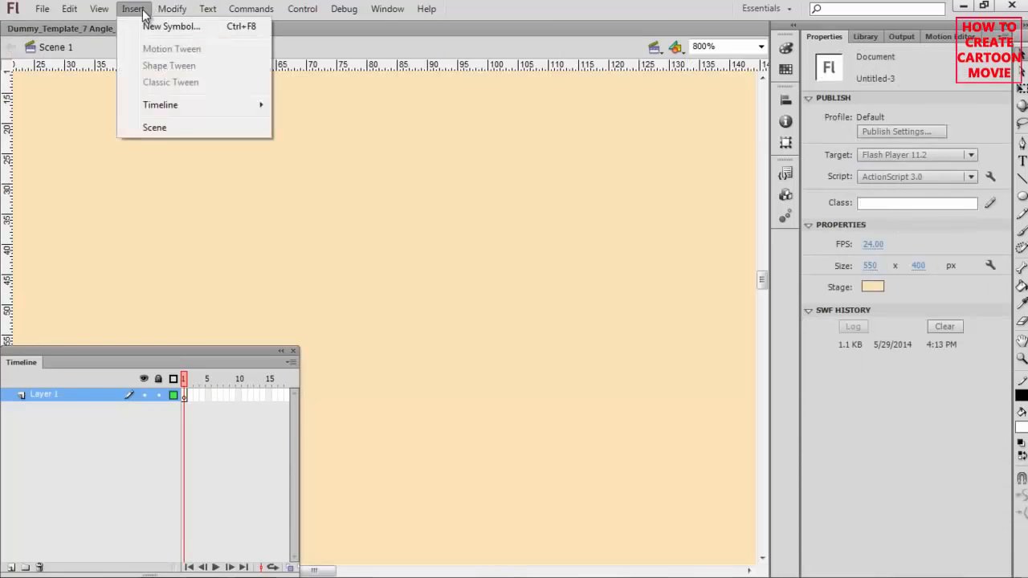
click(158, 27)
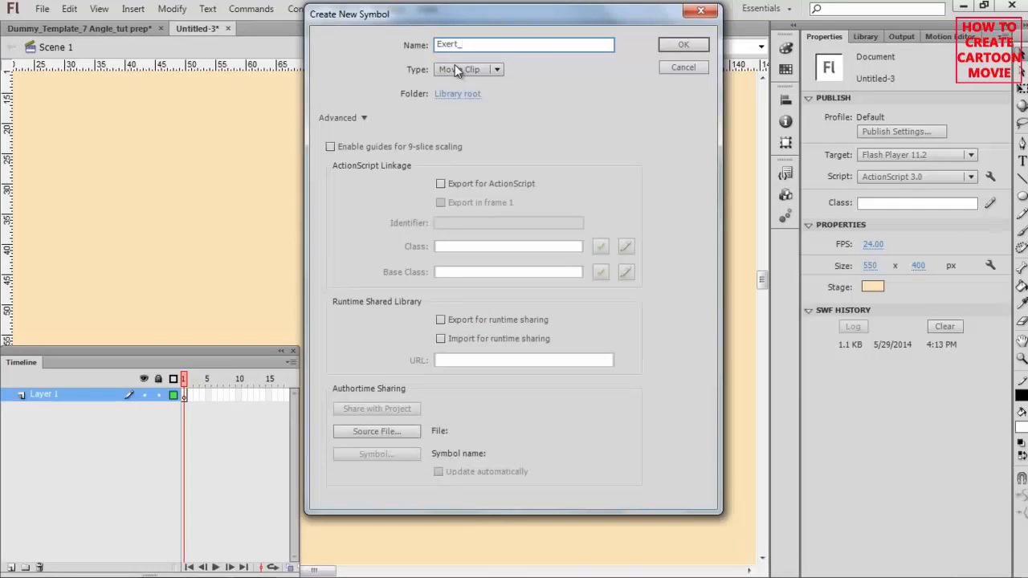
text(Exert_Close_02)
click(681, 46)
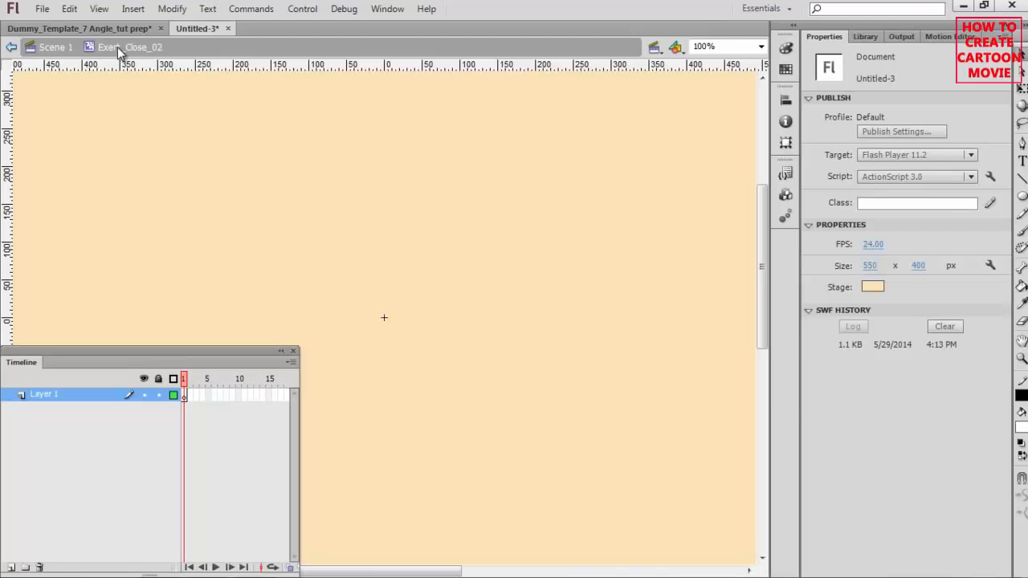
Paste the copied eye shape into the Exert_Close_02 symbol and delete its white fill, keeping only the black outline.
key(ctrl+v)
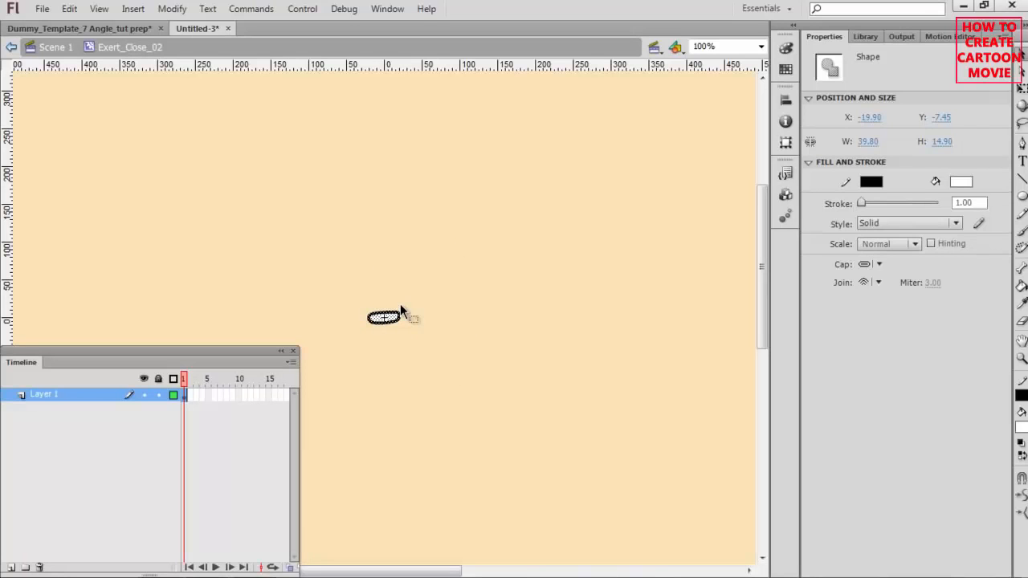
key(ctrl+equal)
key(ctrl+equal)
key(ctrl+equal)
key(ctrl+equal)
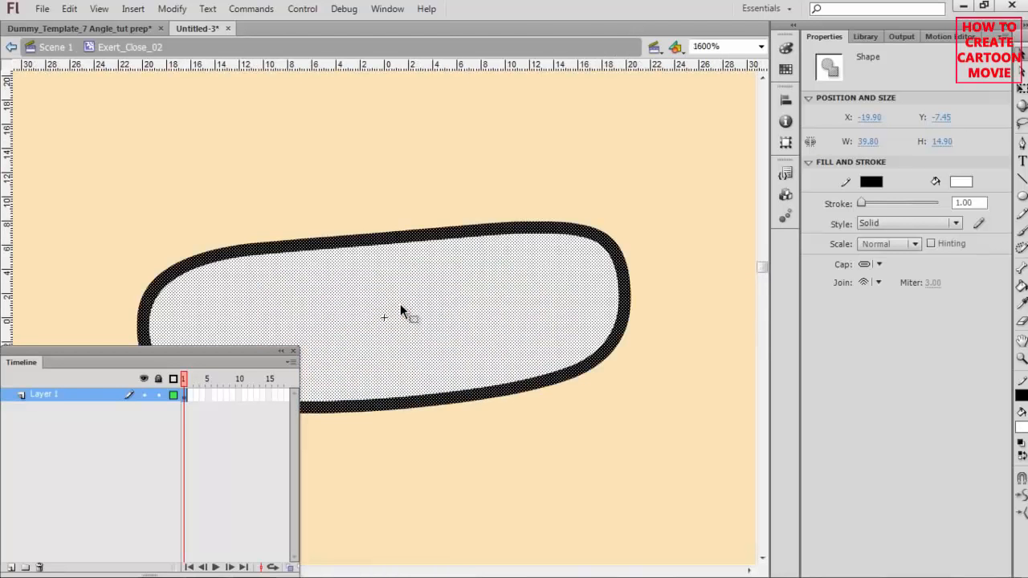
key(ctrl+minus)
key(ctrl+equal)
key(ctrl+minus)
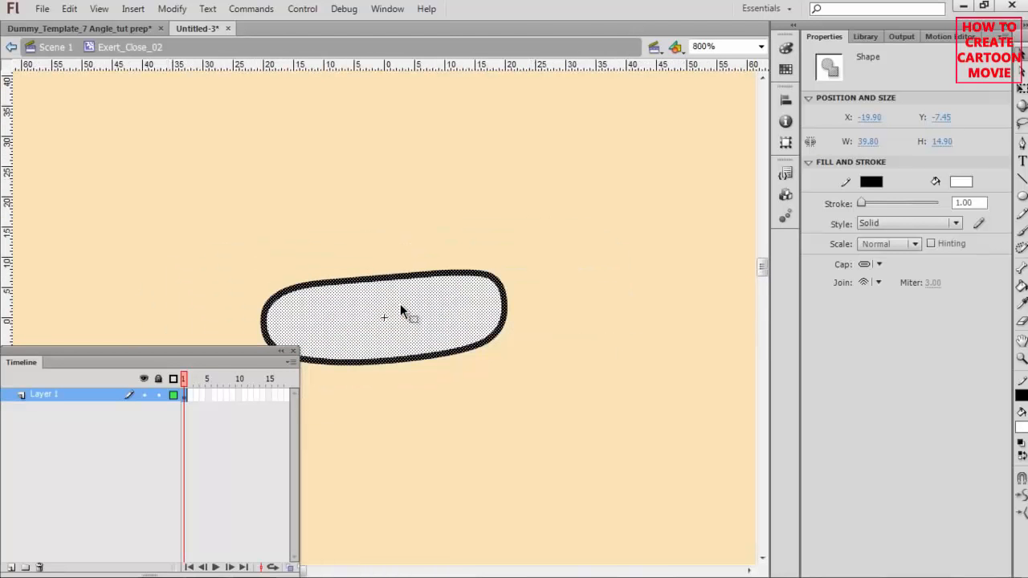
key(ctrl+equal)
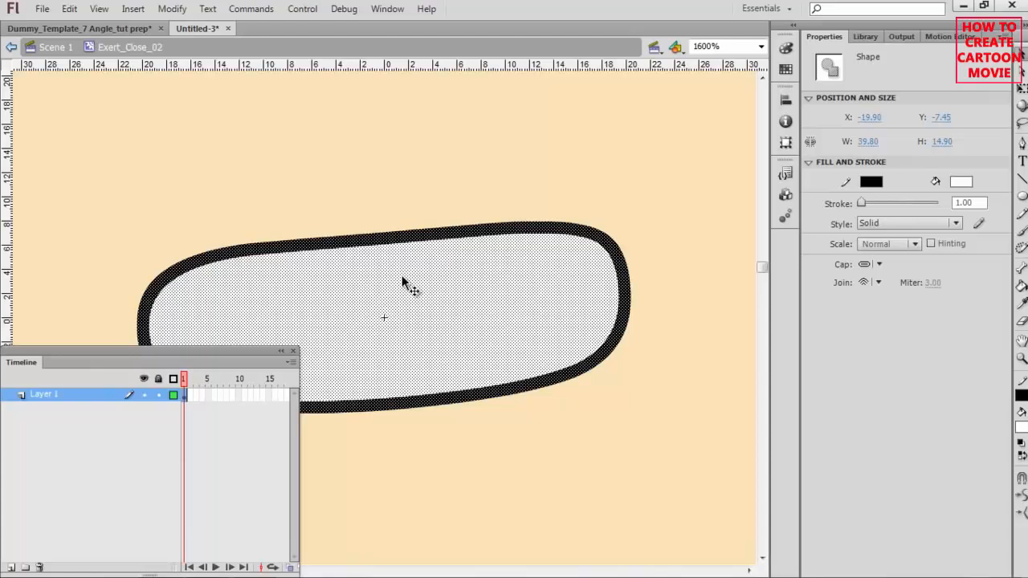
drag(374, 198, 455, 195)
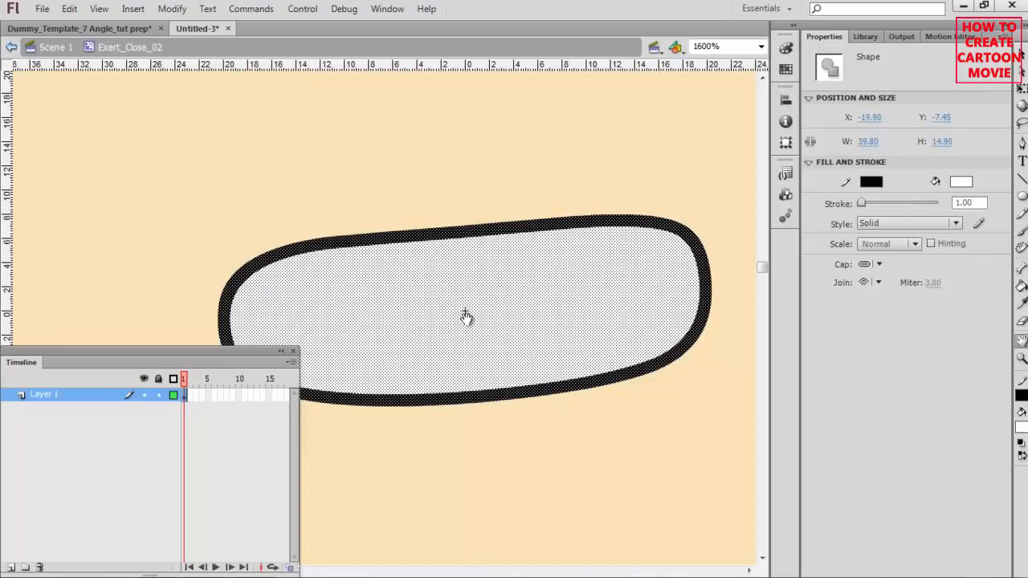
key(v)
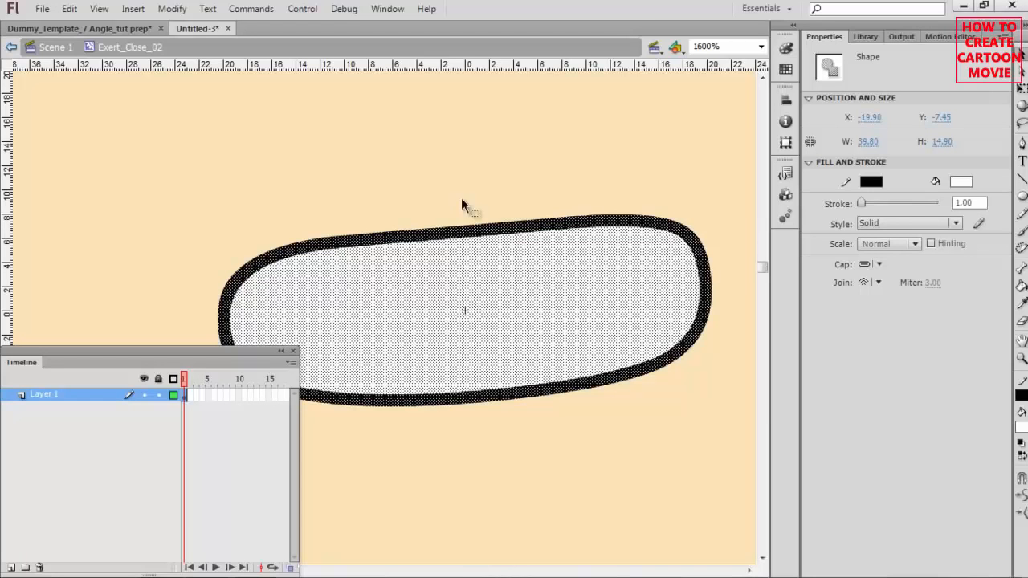
click(536, 174)
click(533, 290)
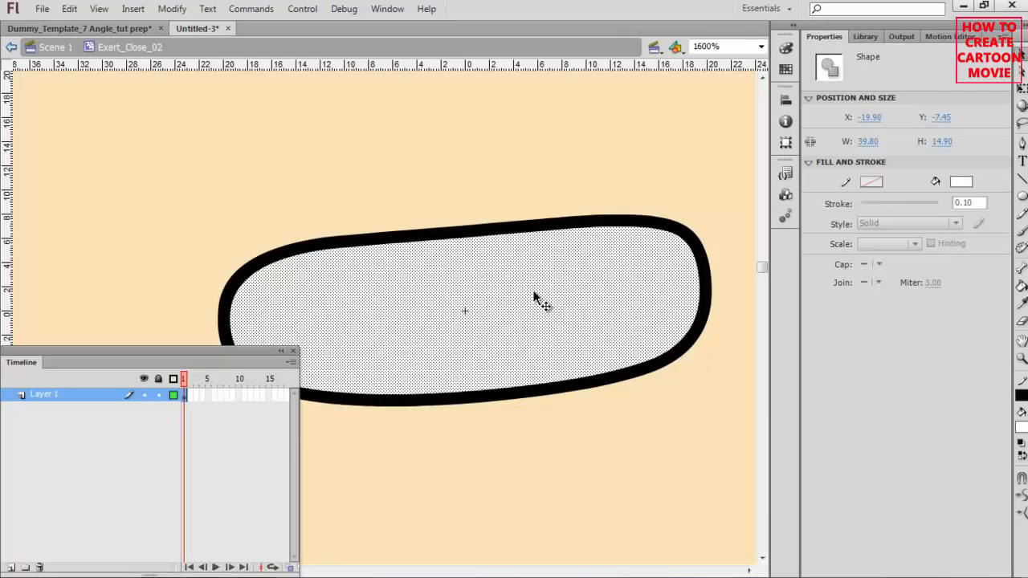
key(Delete)
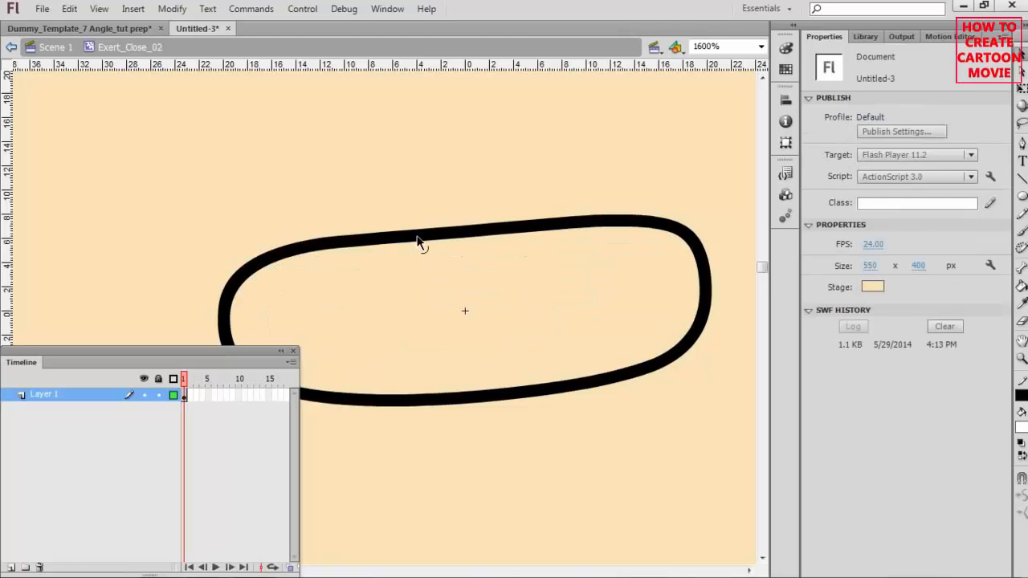
Bend the upper eye outline down onto the lower lid line to start forming the closed eye.
mouse_move(356, 246)
mouse_down()
mouse_move(358, 369)
mouse_move(388, 356)
mouse_move(380, 354)
mouse_up()
click(280, 351)
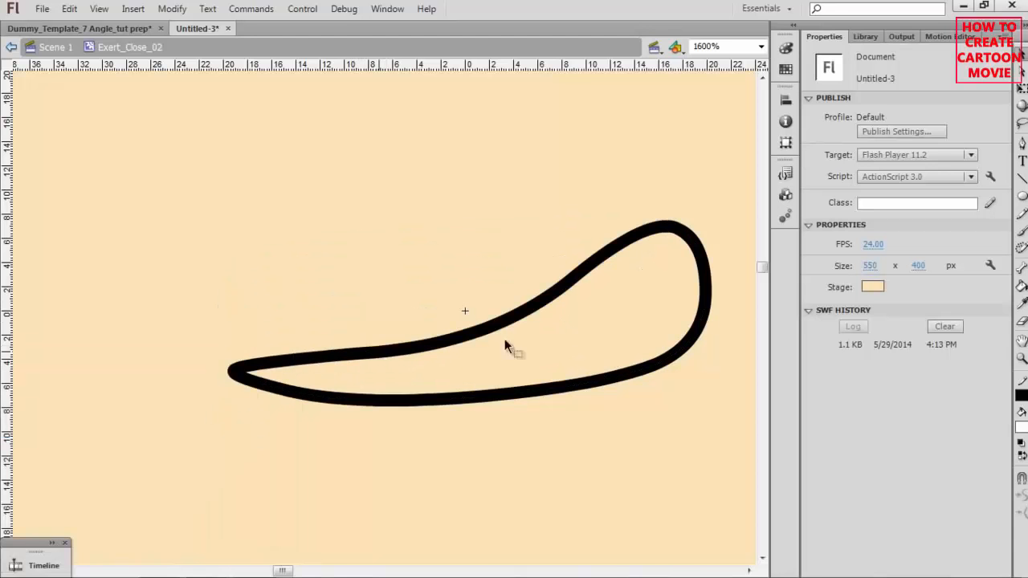
mouse_move(577, 308)
mouse_down()
mouse_move(672, 354)
mouse_move(656, 328)
mouse_move(624, 316)
mouse_move(630, 310)
mouse_move(580, 340)
mouse_move(510, 351)
mouse_move(624, 319)
mouse_move(648, 327)
mouse_move(624, 314)
mouse_move(679, 301)
mouse_move(664, 297)
mouse_move(697, 325)
mouse_up()
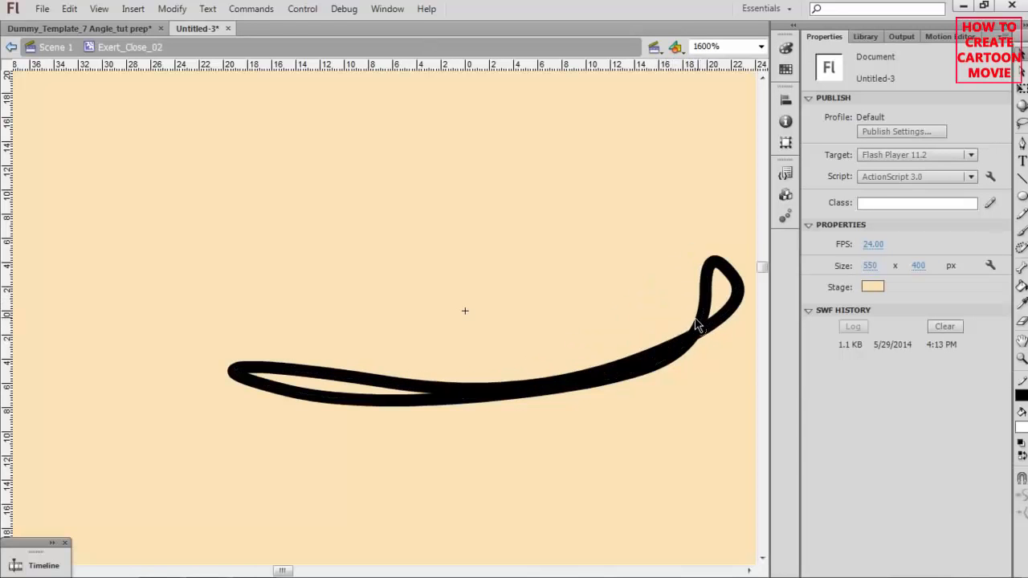
Merge the lower outline with the upper one and collapse the loop at the outer corner into one upward-curving lid line.
click(336, 391)
drag(336, 392, 329, 390)
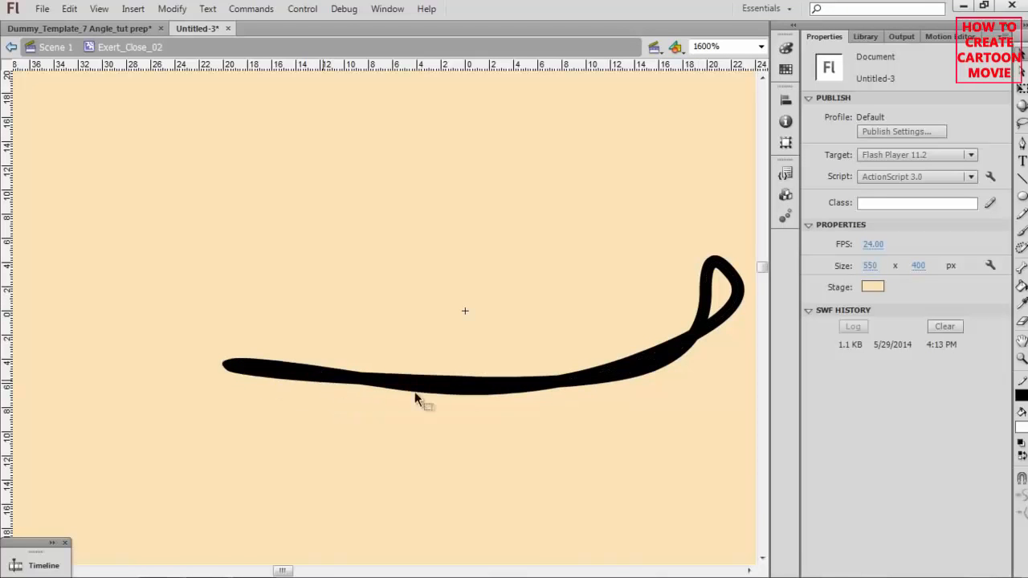
drag(488, 390, 487, 390)
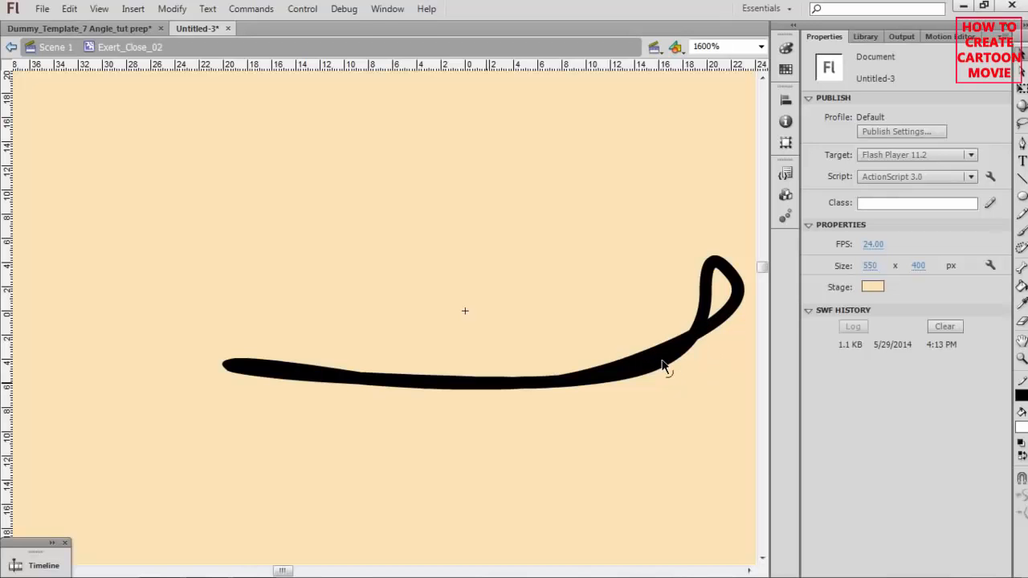
drag(660, 360, 656, 359)
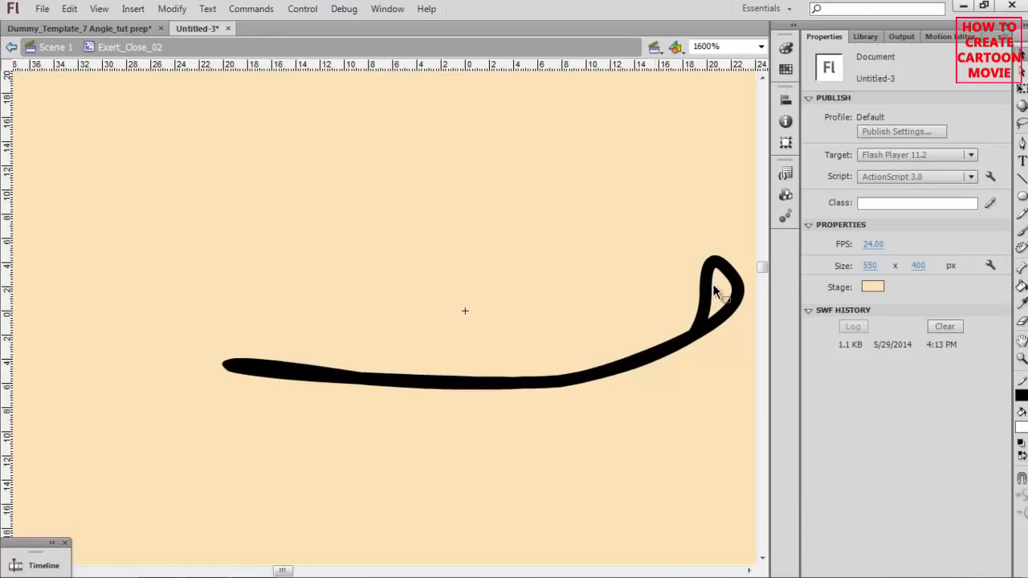
mouse_move(721, 289)
mouse_down()
mouse_move(727, 301)
mouse_move(731, 273)
mouse_up()
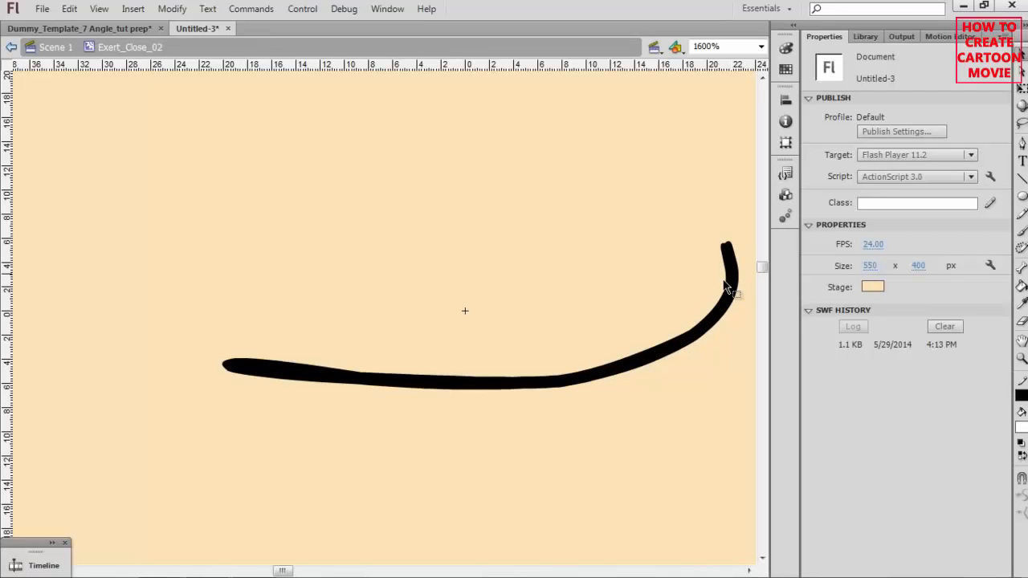
Draw two short straight wrinkle lines with the Line tool, fanning outward from the closed eye's outer corner.
click(1022, 179)
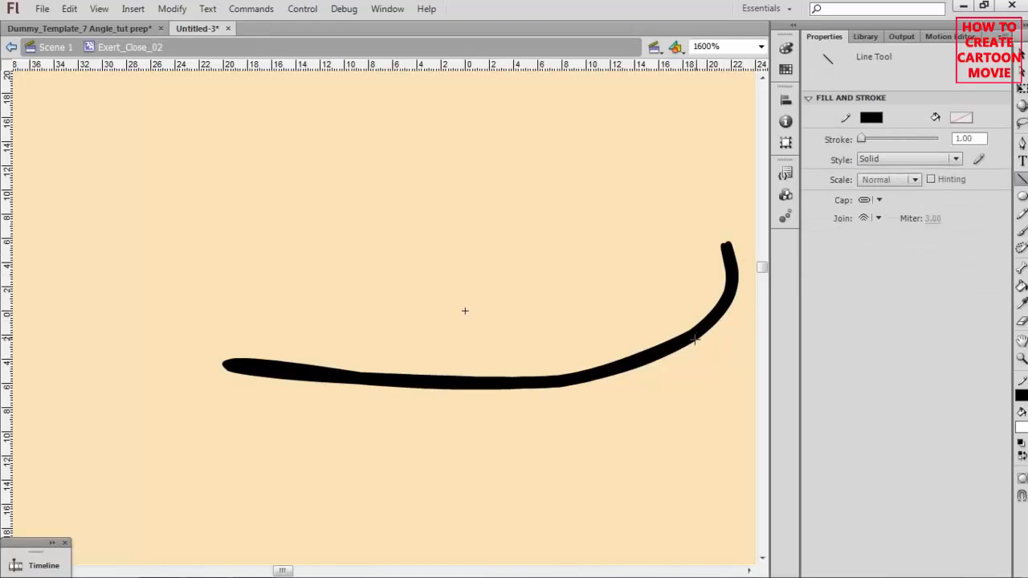
drag(689, 342, 773, 305)
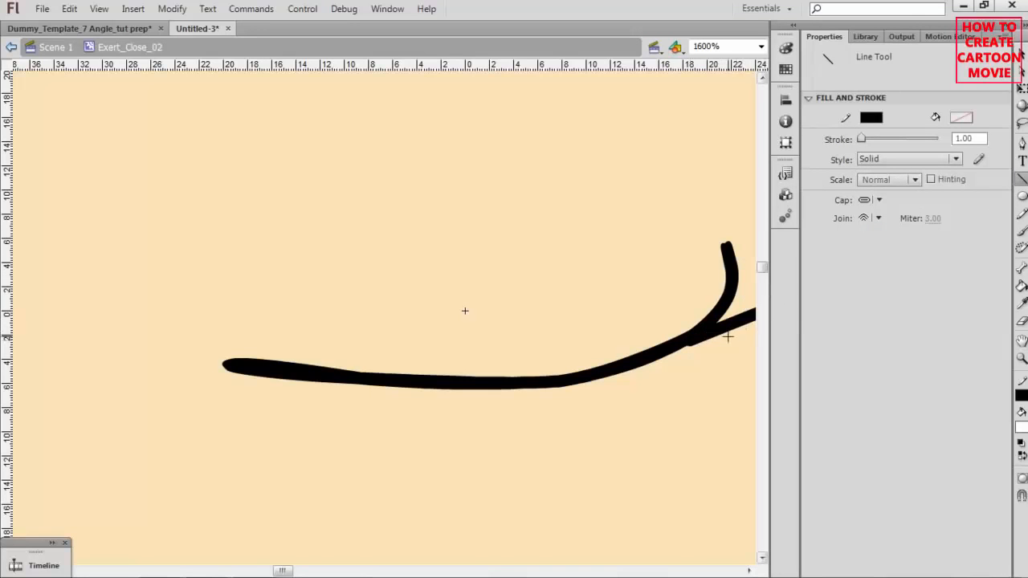
key(space)
drag(677, 374, 523, 386)
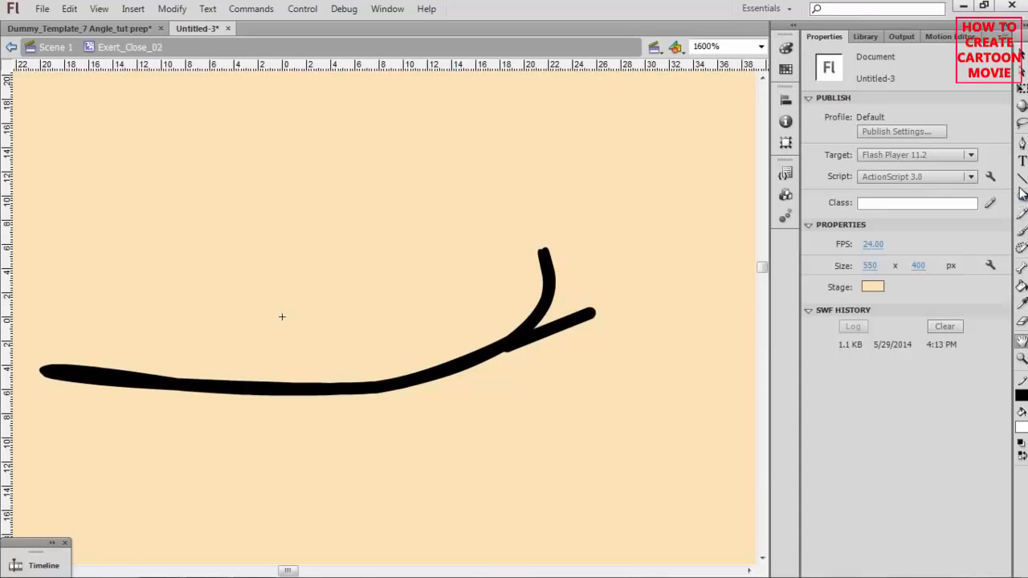
click(1021, 180)
mouse_move(472, 362)
mouse_down()
mouse_move(600, 305)
mouse_move(480, 358)
mouse_move(602, 343)
mouse_up()
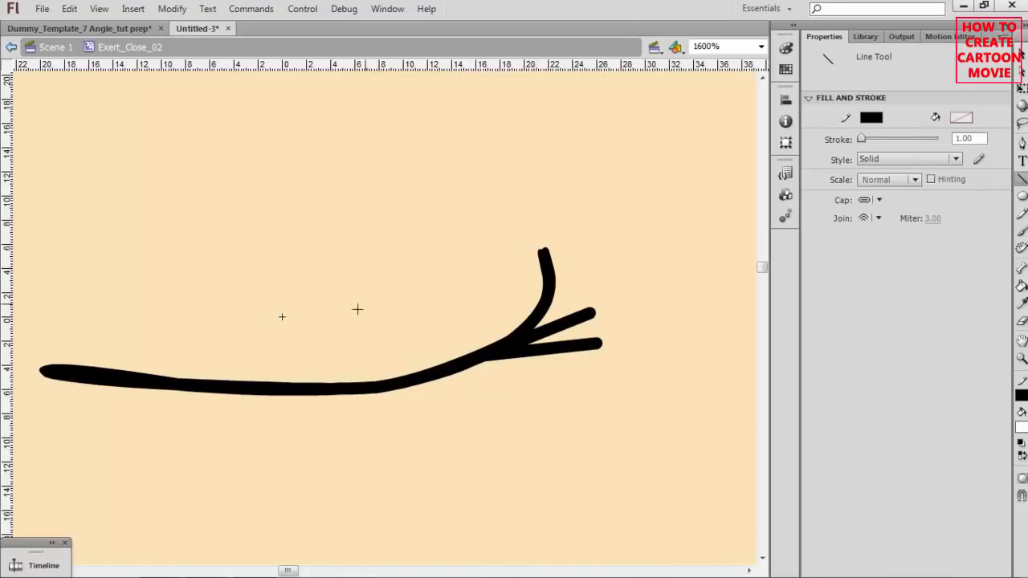
Rename Layer 1 of the Exert_Close_02 symbol as Image.
click(57, 550)
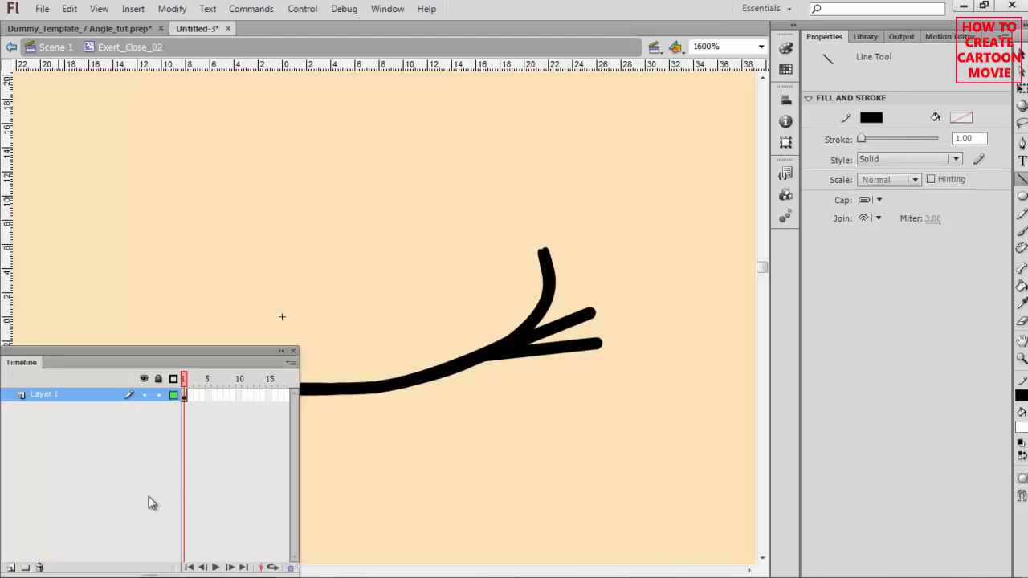
double_click(57, 398)
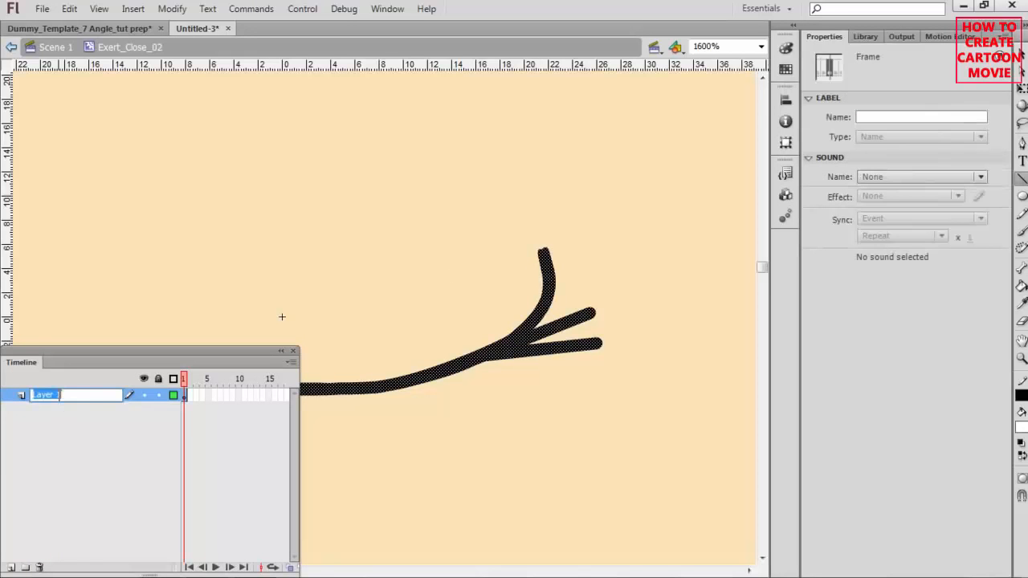
text(l)
key(Return)
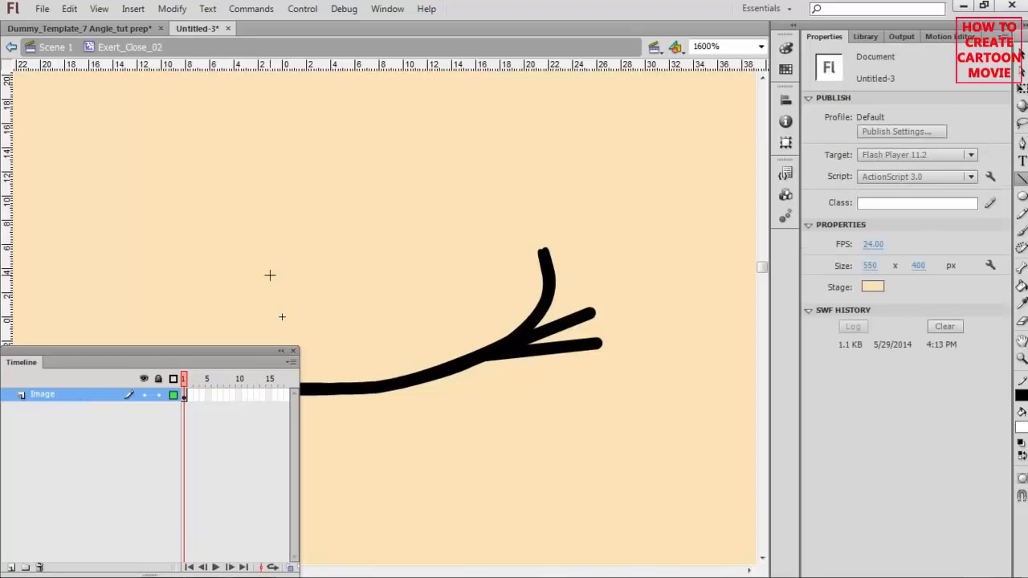
Select all of the closed-eye artwork and convert it to a Movie Clip symbol named Image.
key(h)
drag(322, 269, 553, 291)
key(ctrl+minus)
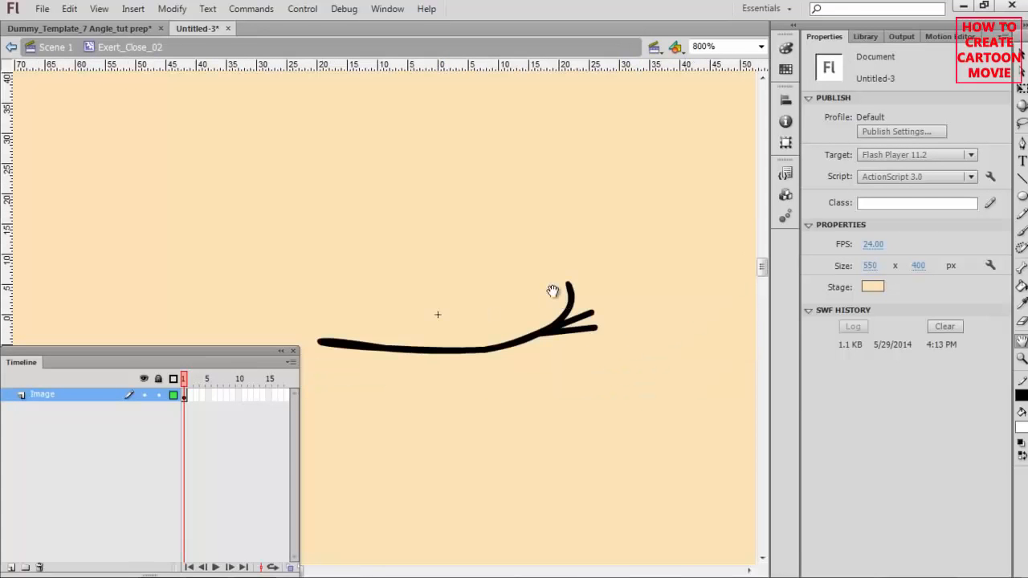
drag(517, 316, 583, 320)
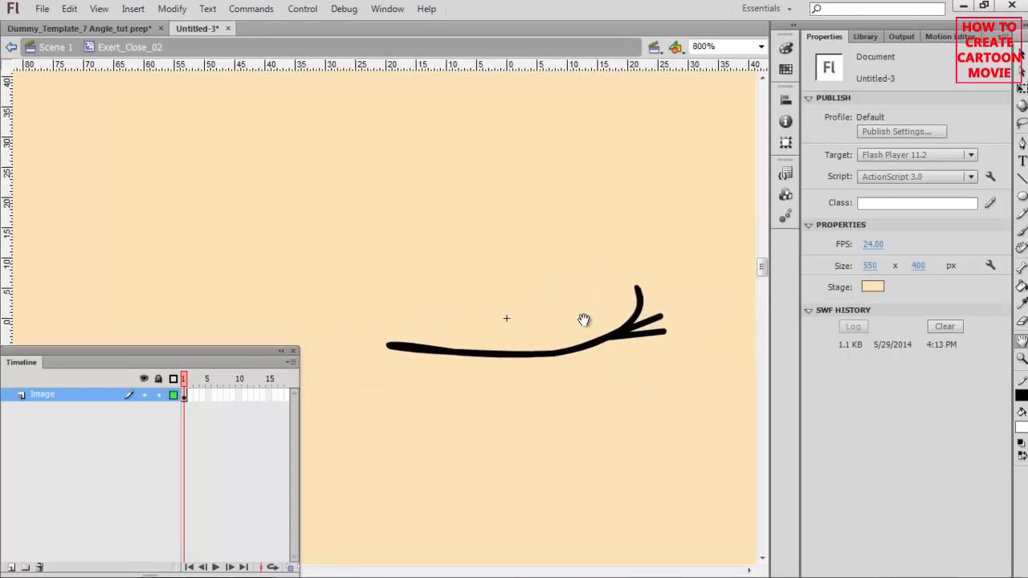
key(v)
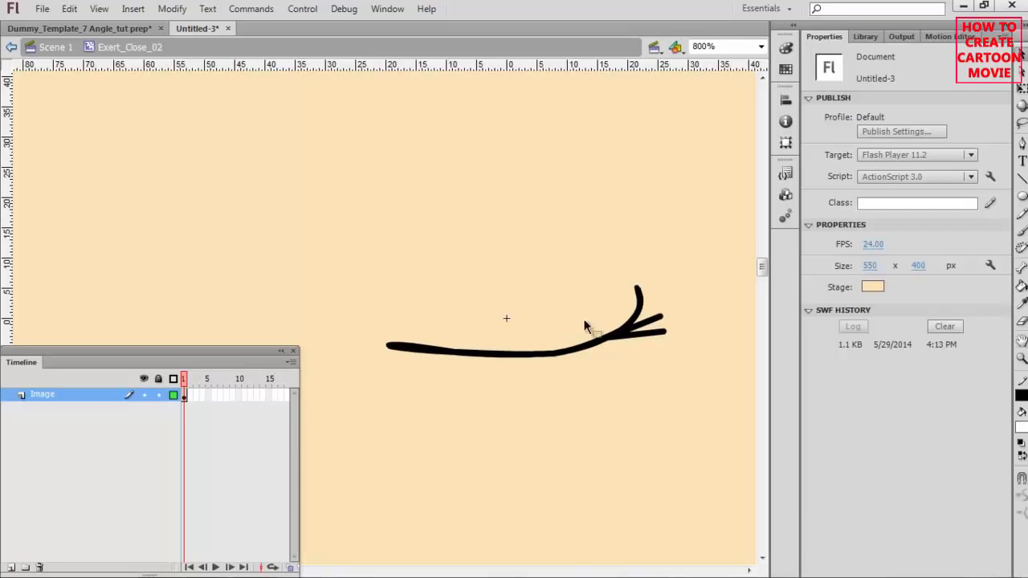
click(55, 395)
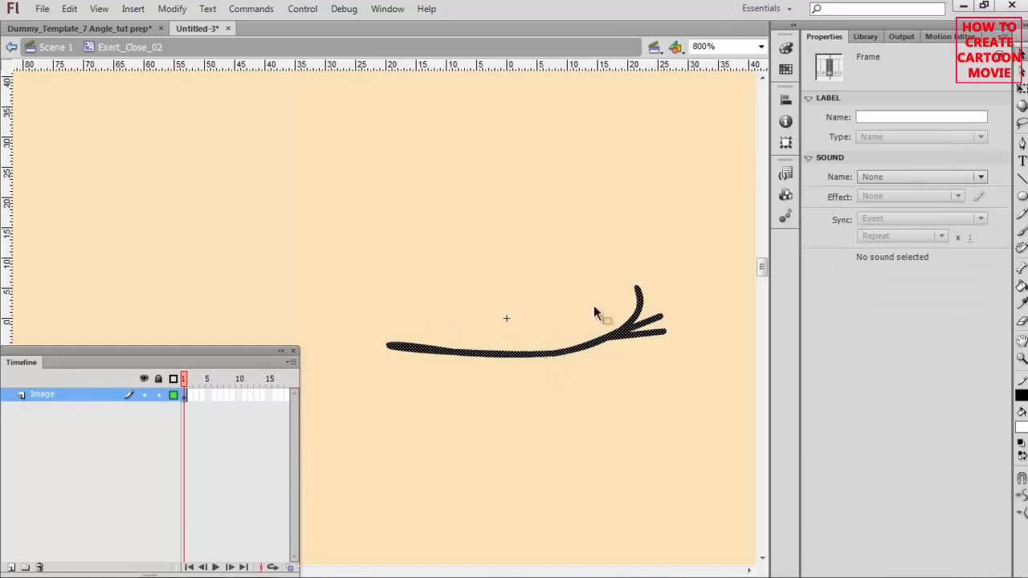
click(867, 36)
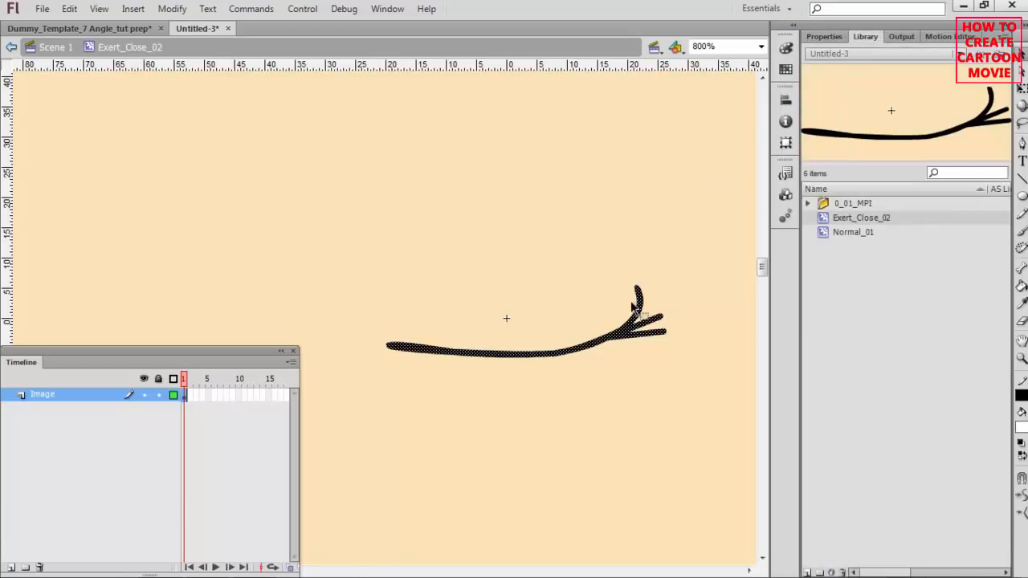
right_click(527, 355)
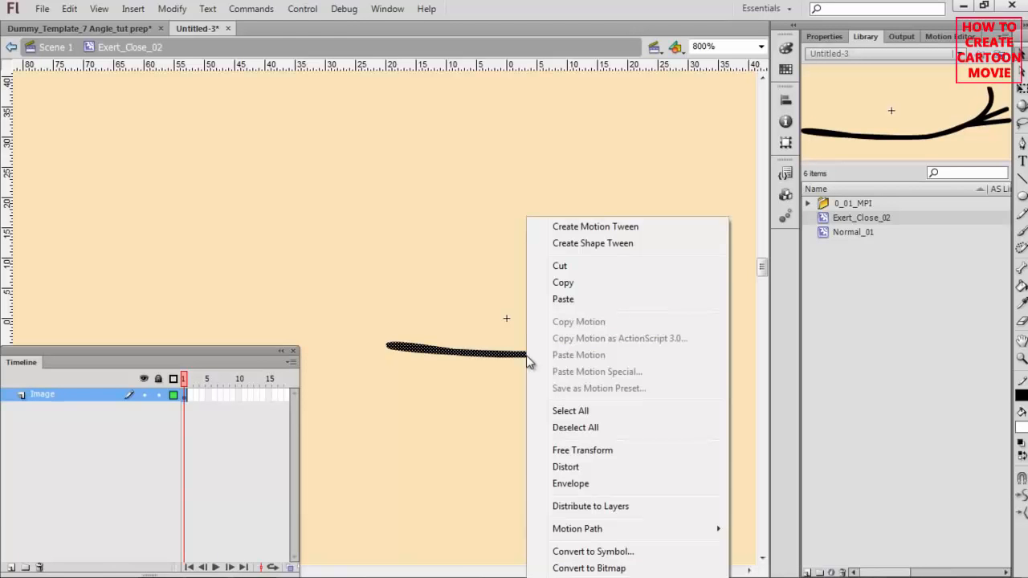
click(603, 551)
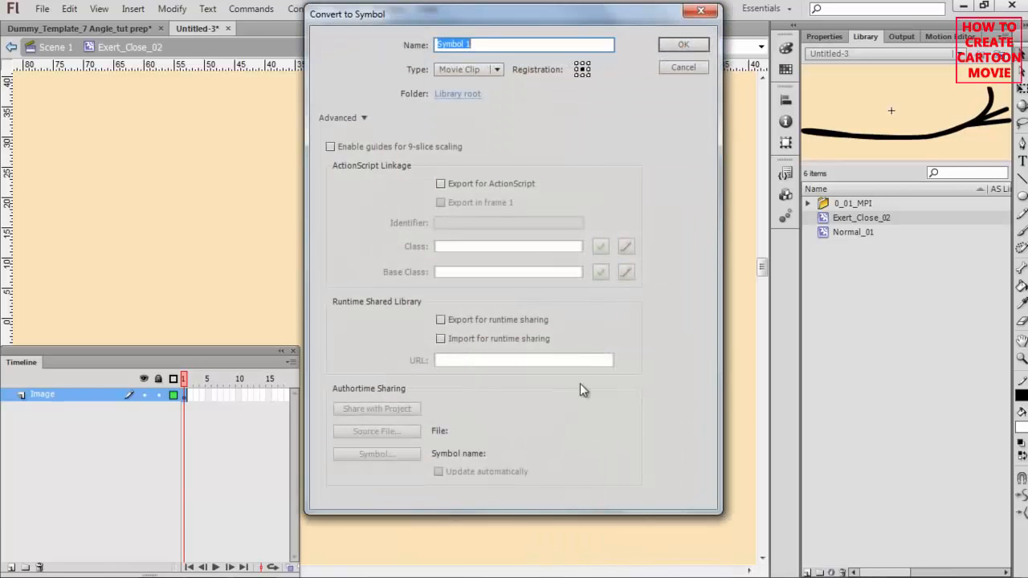
text(Image)
key(Return)
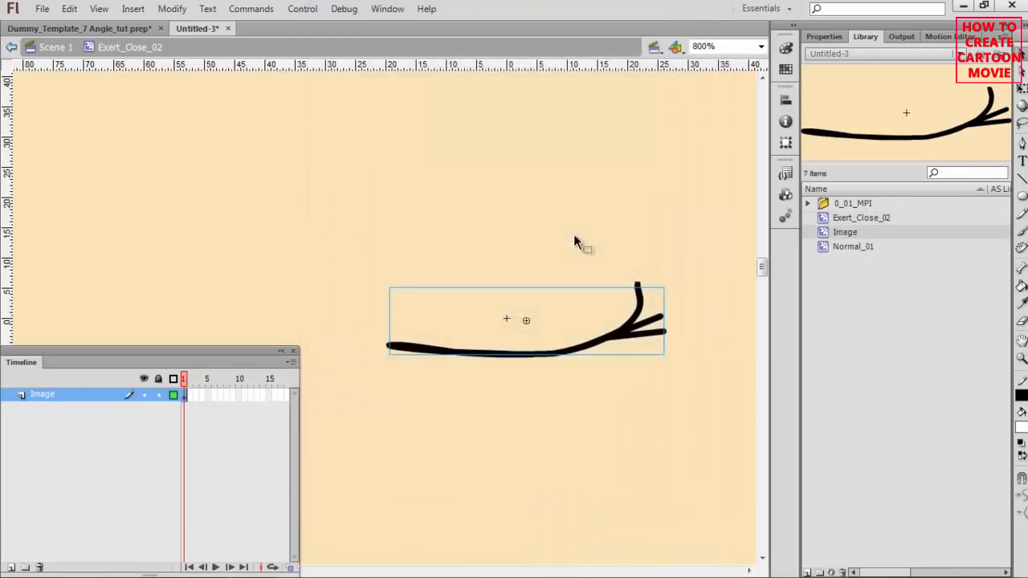
Give the converted closed-eye movie clip the instance name Image.
click(828, 37)
click(921, 58)
text(Image)
key(Return)
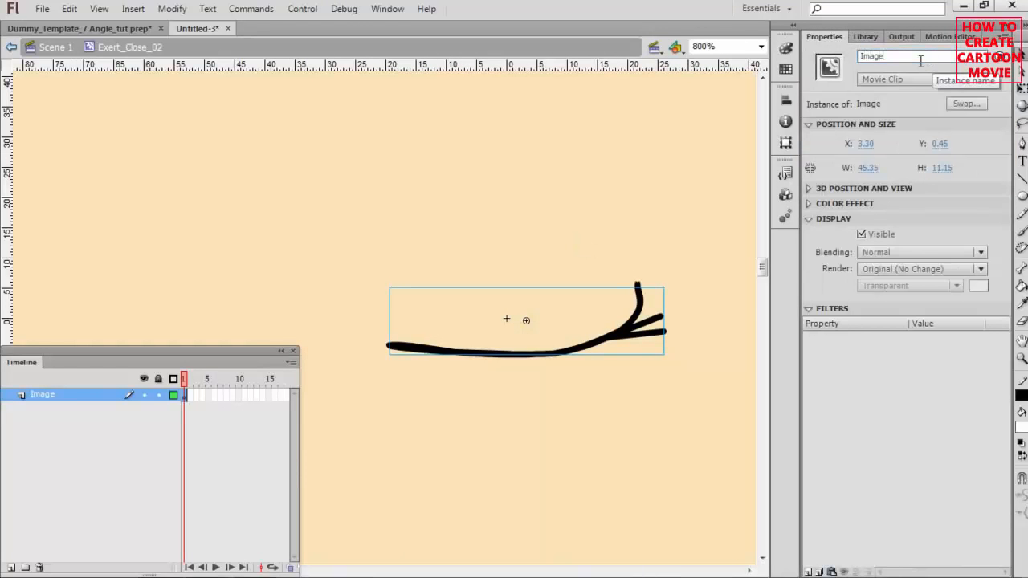
Create a library folder named 0_02_MPI and move the Image symbol into it.
click(865, 37)
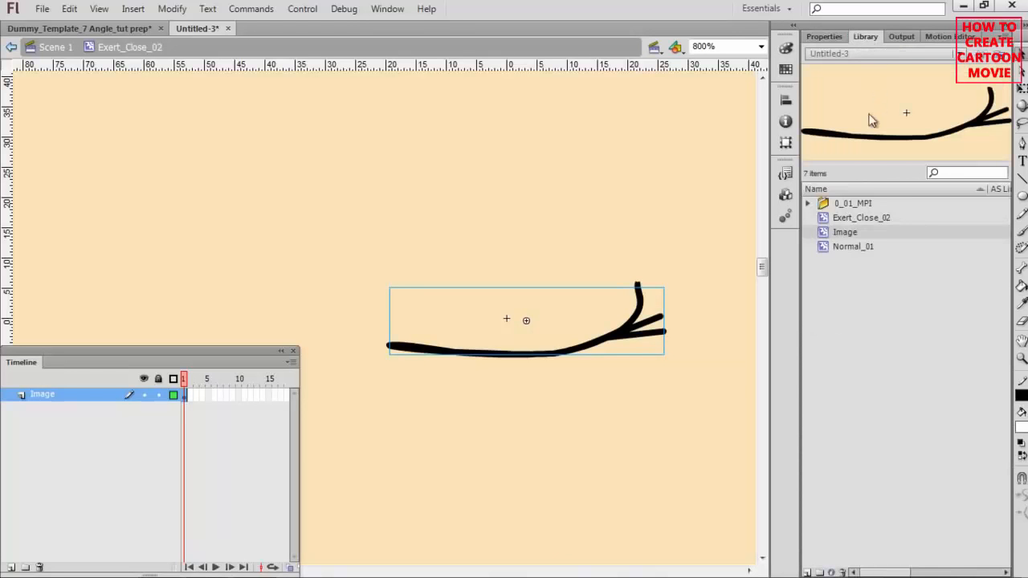
right_click(832, 281)
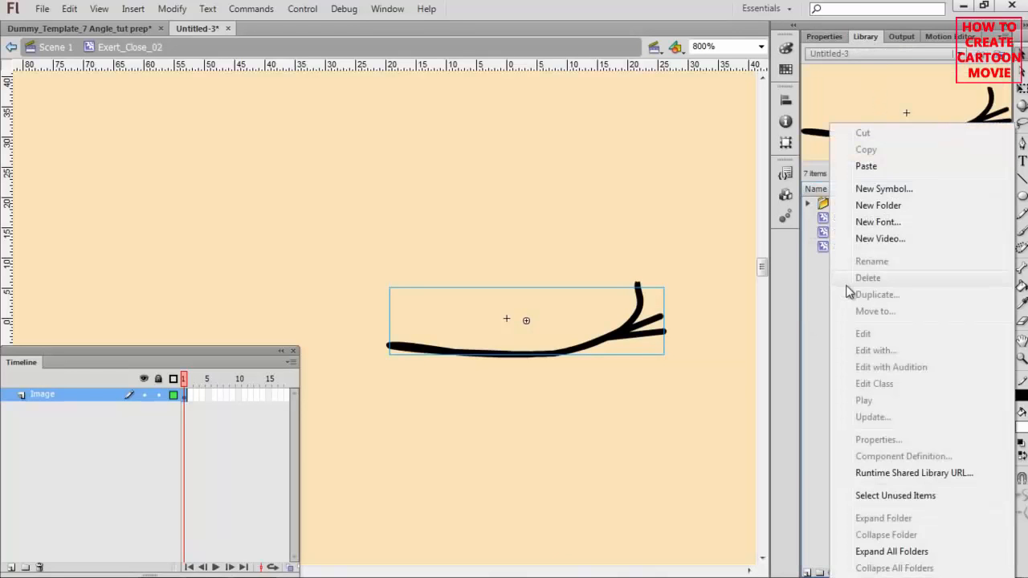
click(878, 205)
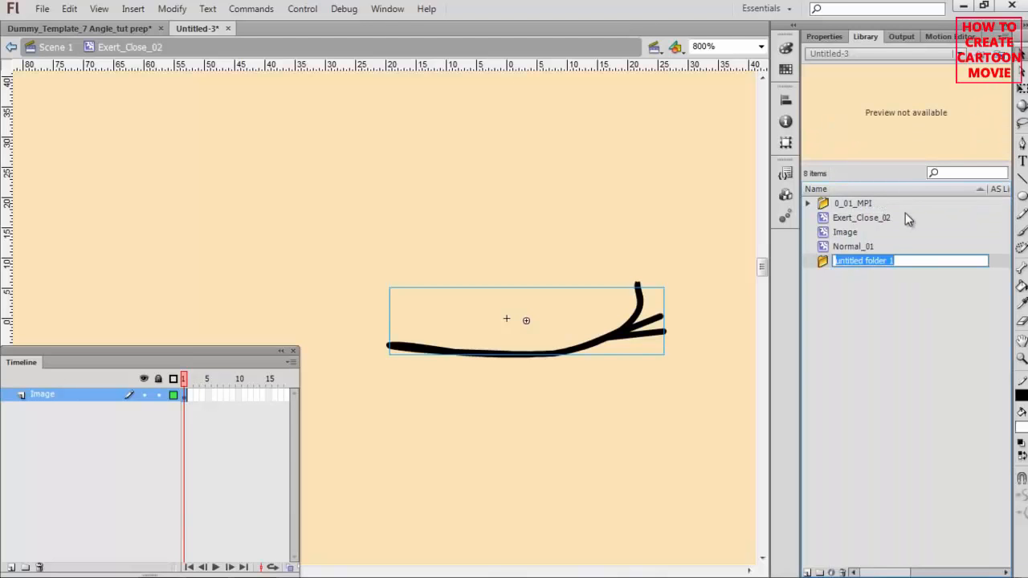
text(0)
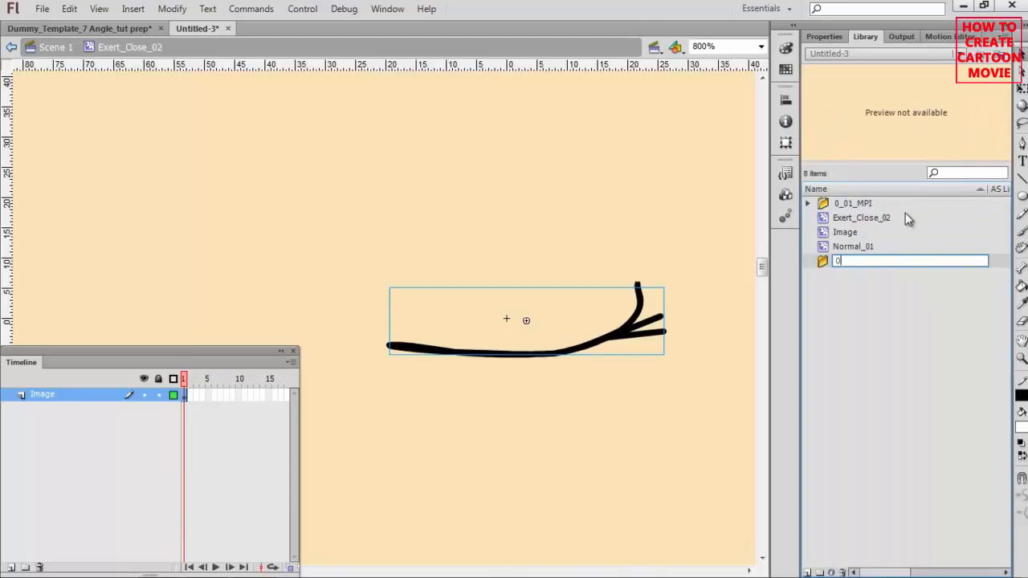
text(_02_MPI)
key(Return)
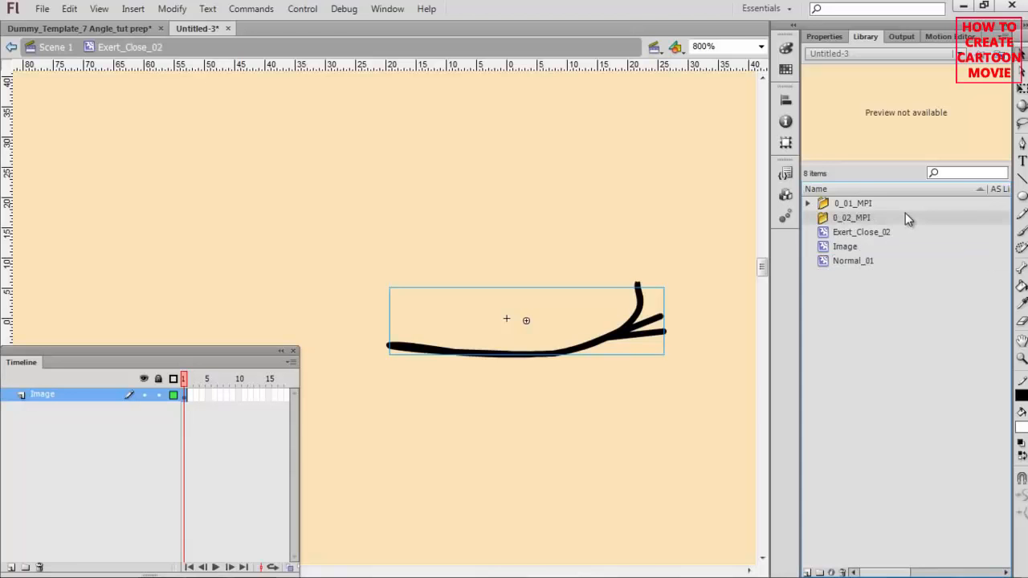
drag(844, 254, 848, 218)
click(851, 246)
click(852, 234)
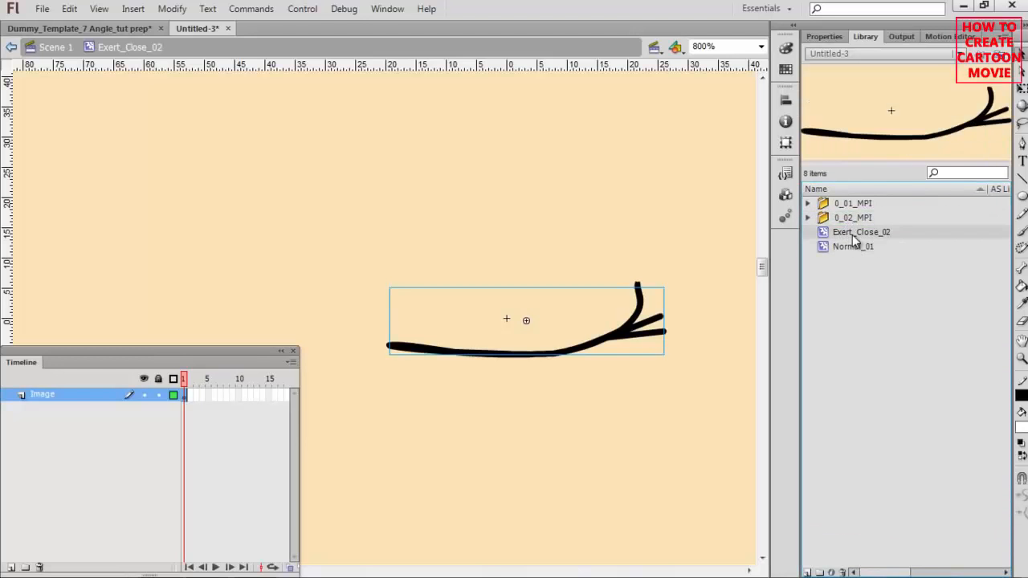
Export the Exert_Close_02 symbol from the library to the Desktop as an SWF movie named Tutorial_eye2.
click(846, 245)
click(850, 237)
right_click(852, 231)
click(929, 508)
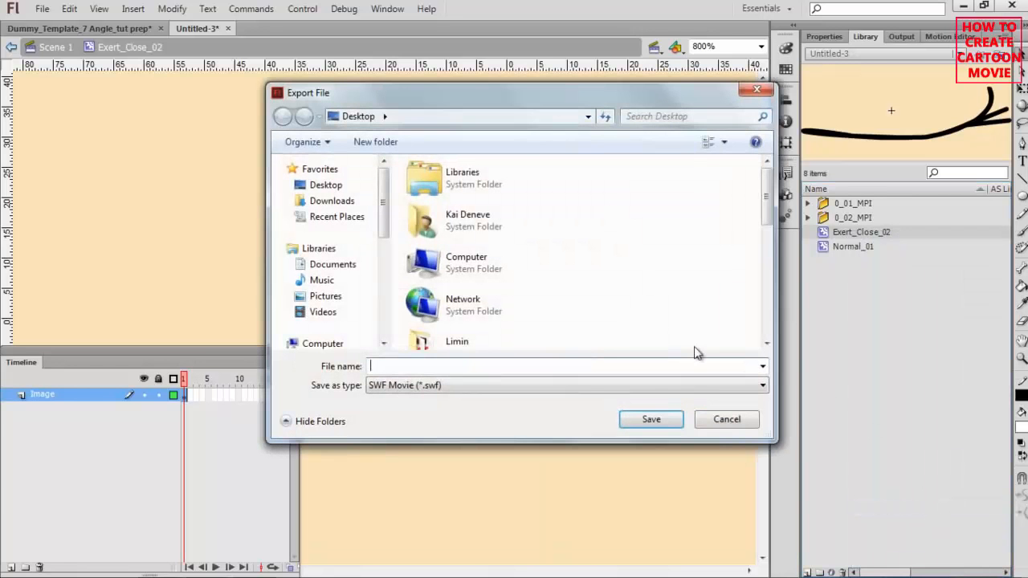
text(Tutorial)
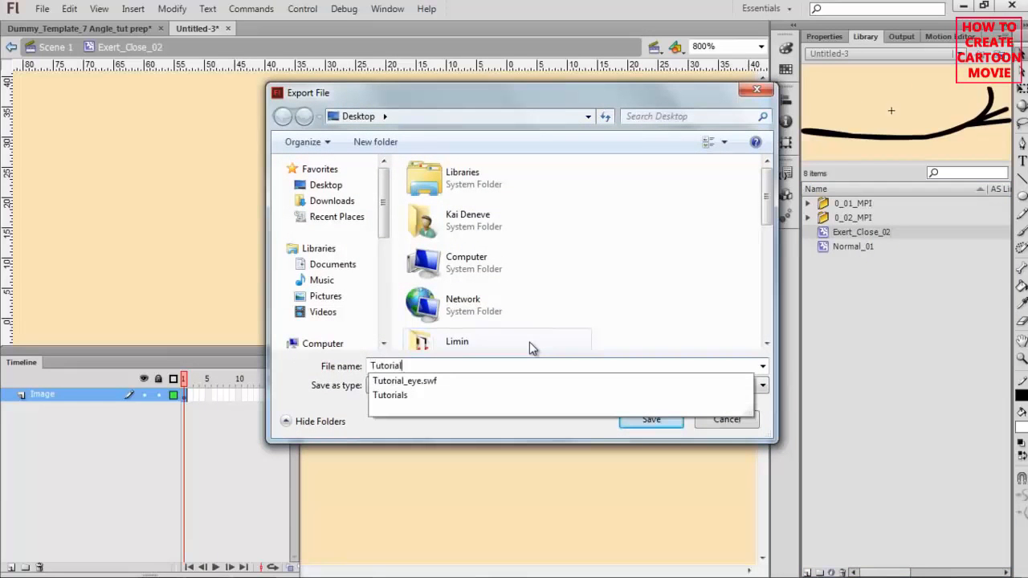
text(_eye2)
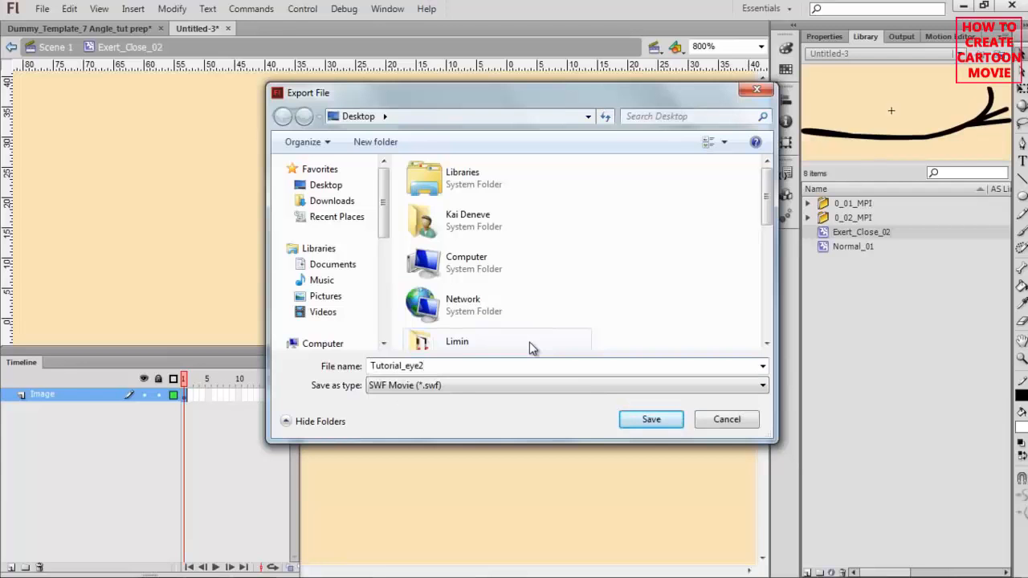
click(636, 424)
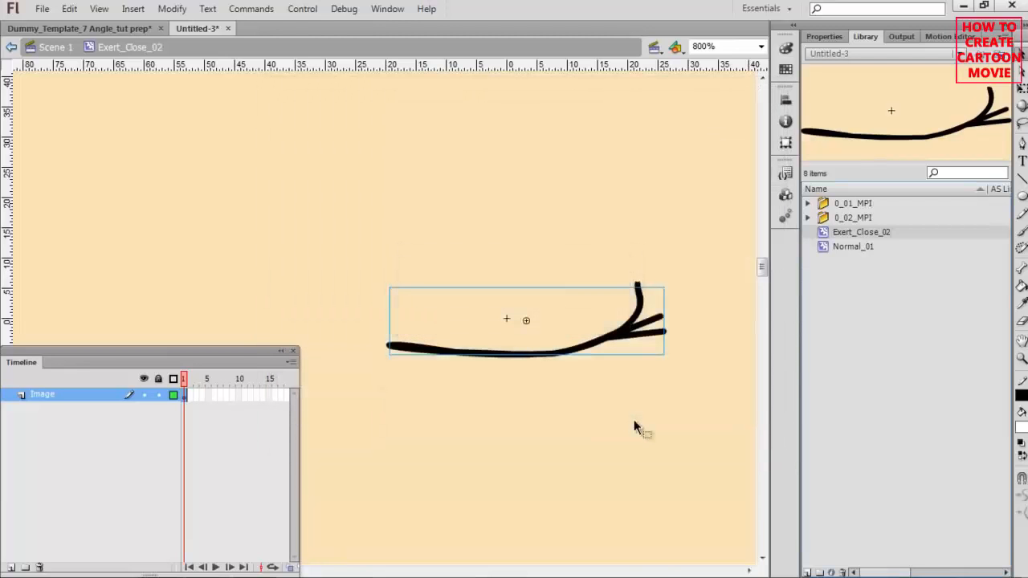
Switch to CrazyTalk Animator 2, open the character in Composer Mode and bring up the Sprite Editor for its L Eye.
key(alt+Tab)
key(Tab)
key(Tab)
key(Tab)
key(Tab)
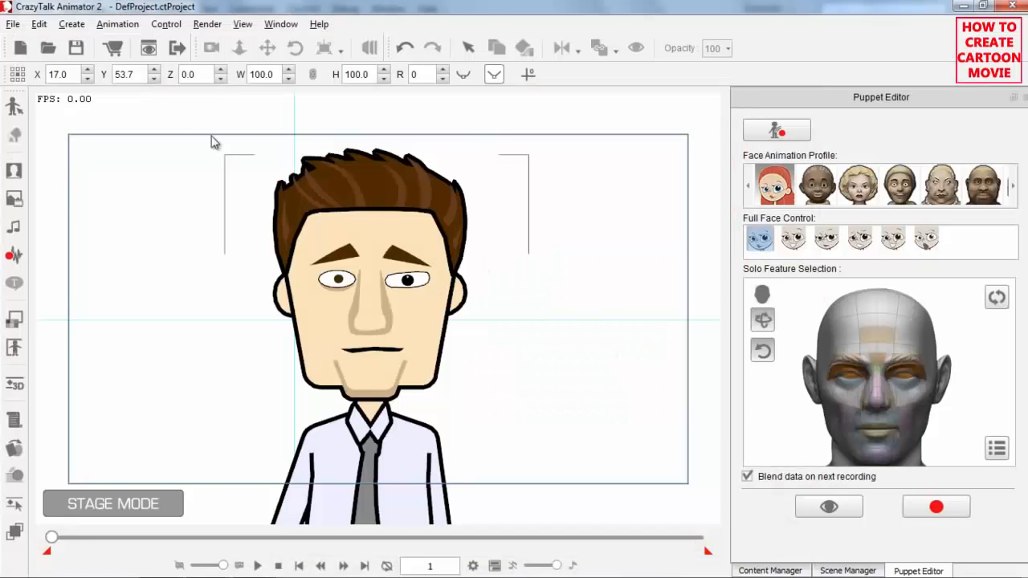
click(14, 106)
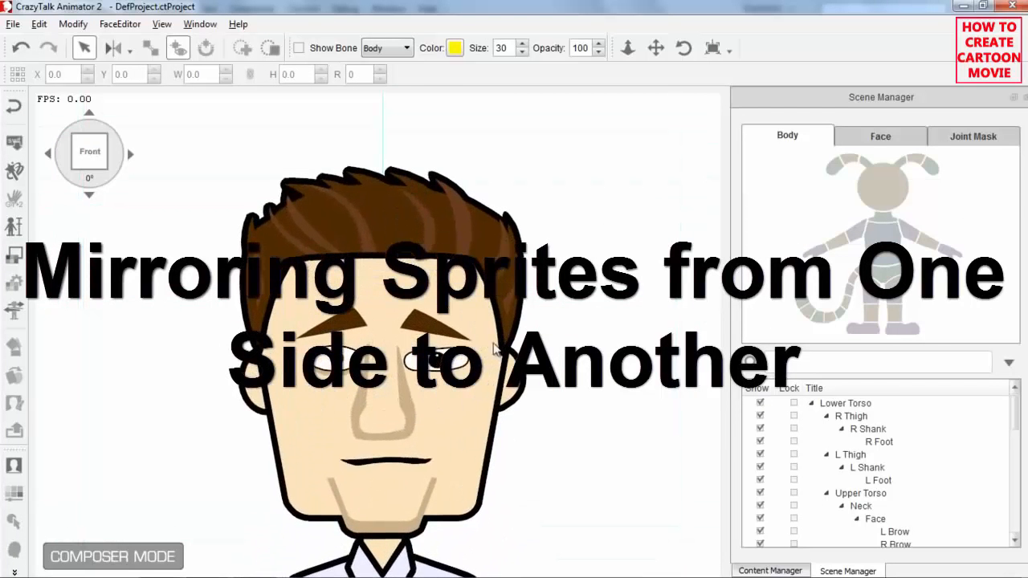
click(462, 363)
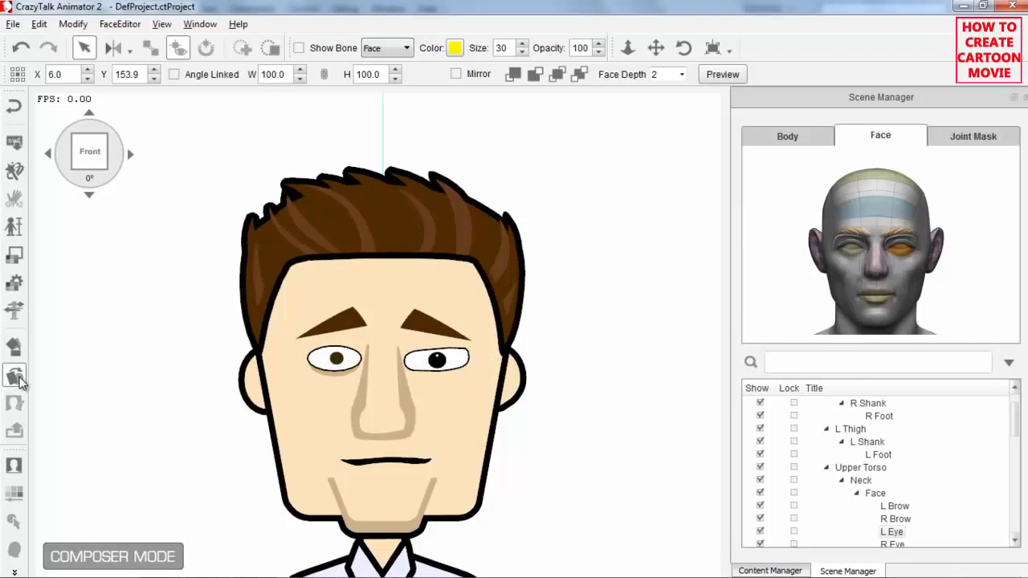
click(18, 377)
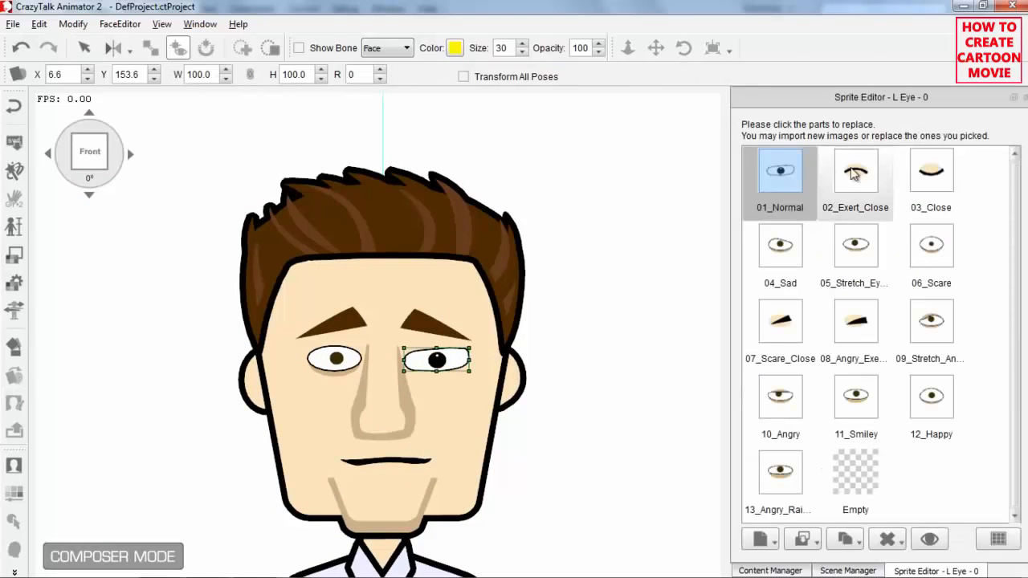
Replace the L Eye's 02_Exert_Close sprite with the Tutorial_eye2 SWF from the Desktop, accepting the import despite unsupported tags.
click(849, 168)
click(805, 545)
drag(501, 146, 501, 312)
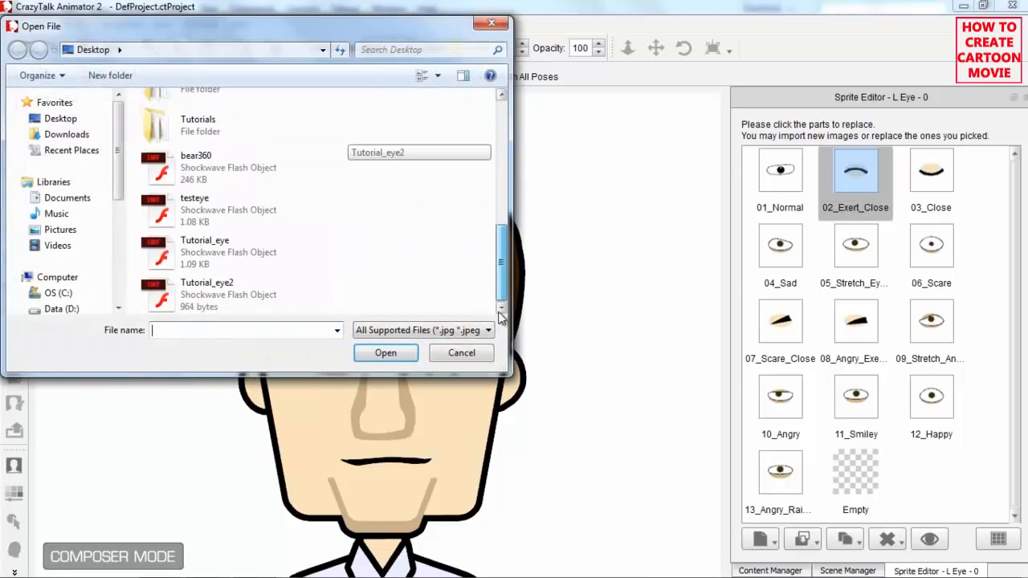
click(247, 287)
click(383, 351)
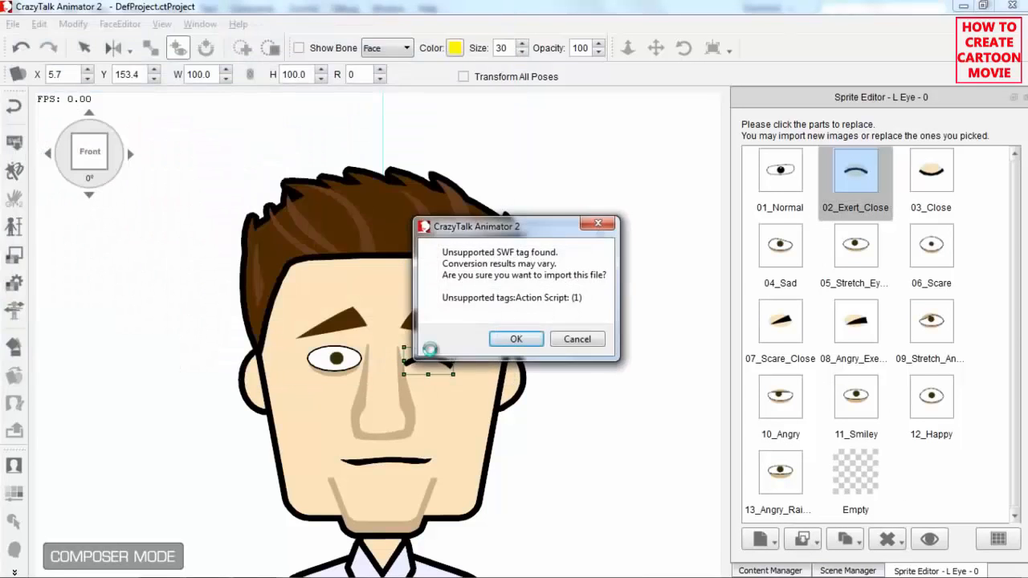
click(524, 339)
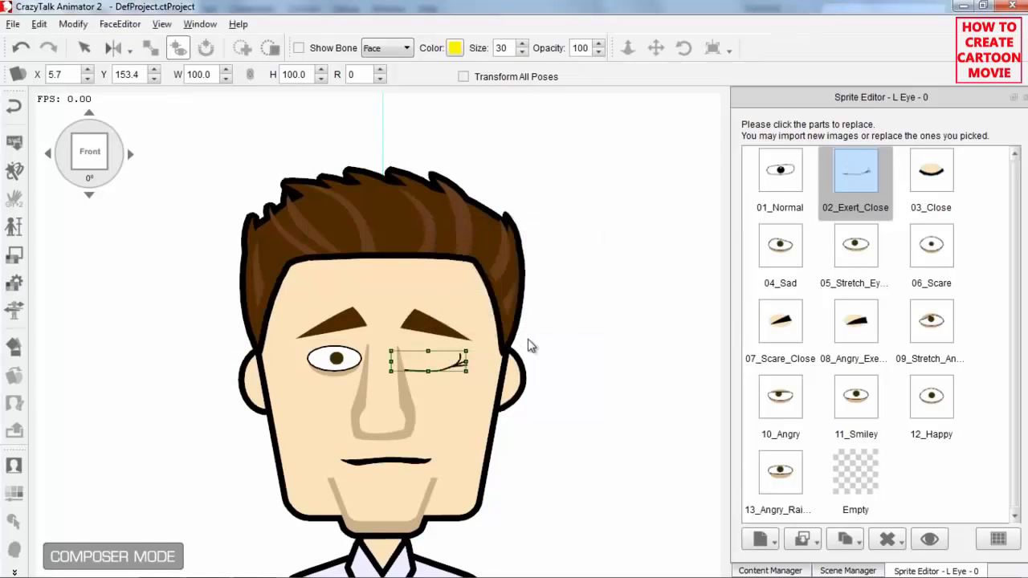
click(461, 291)
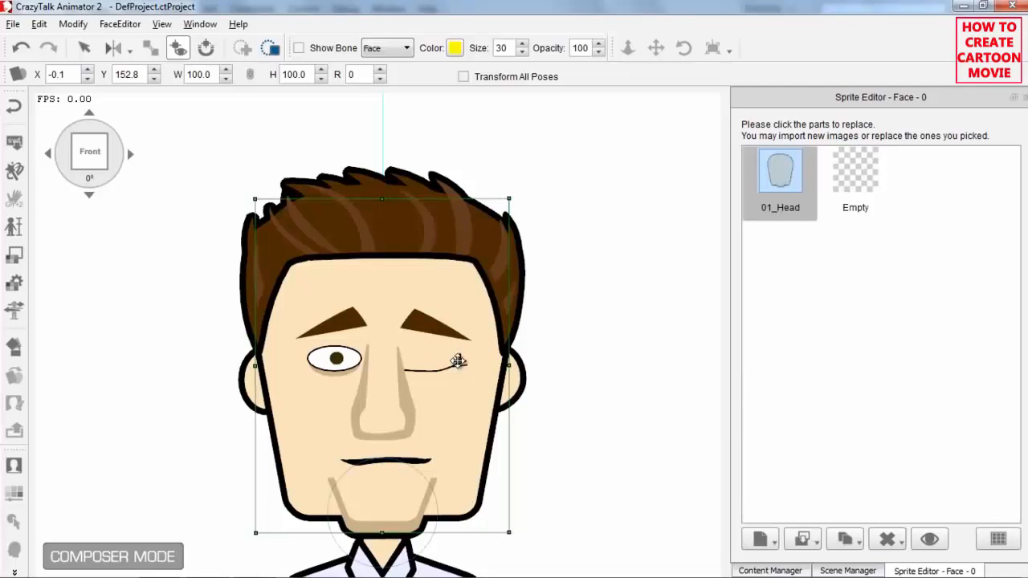
drag(455, 362, 439, 369)
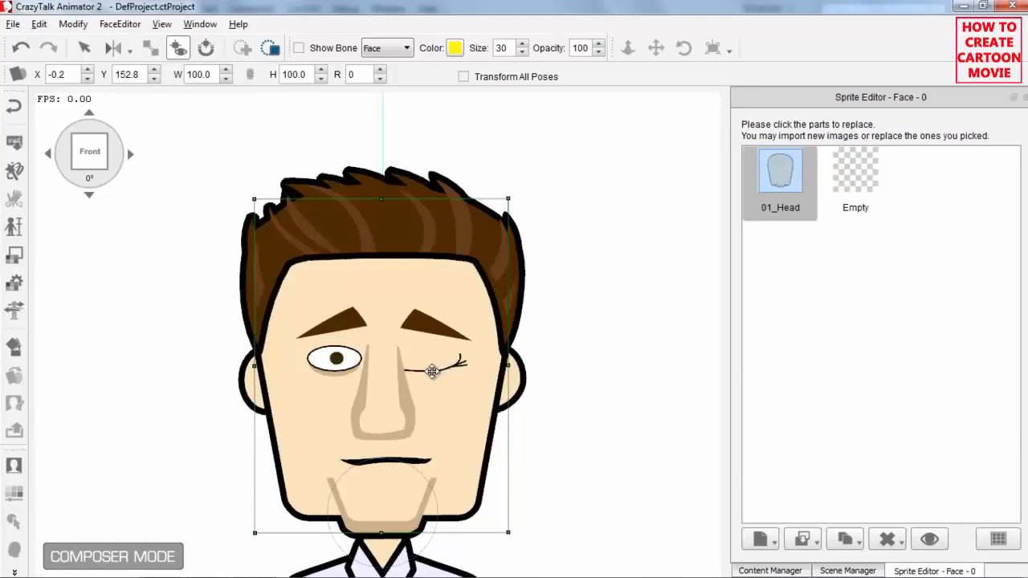
Select the L Eye again and replace its 03_Close sprite with the Tutorial_eye2 SWF from the Desktop, accepting the import prompt.
click(865, 568)
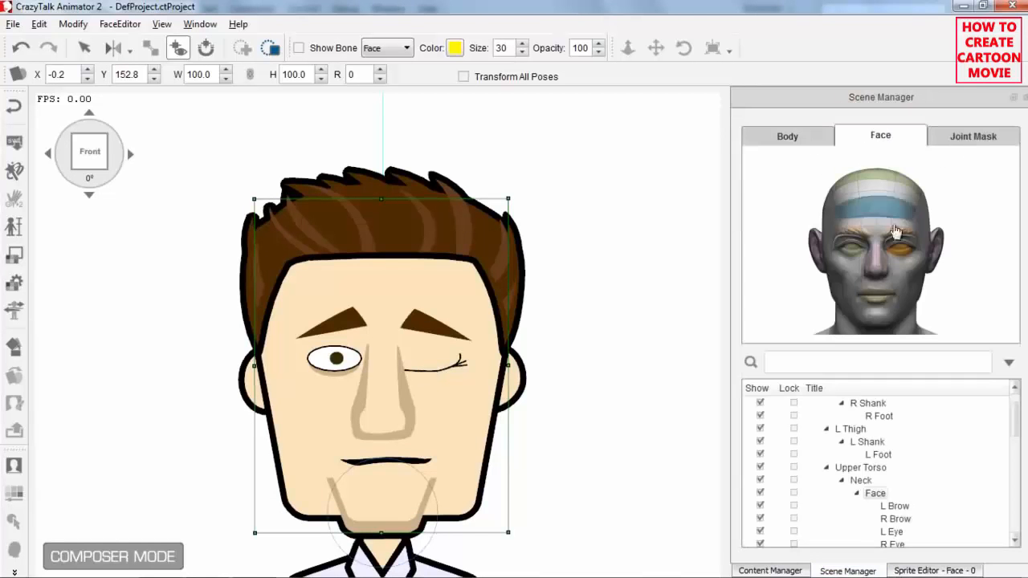
click(900, 253)
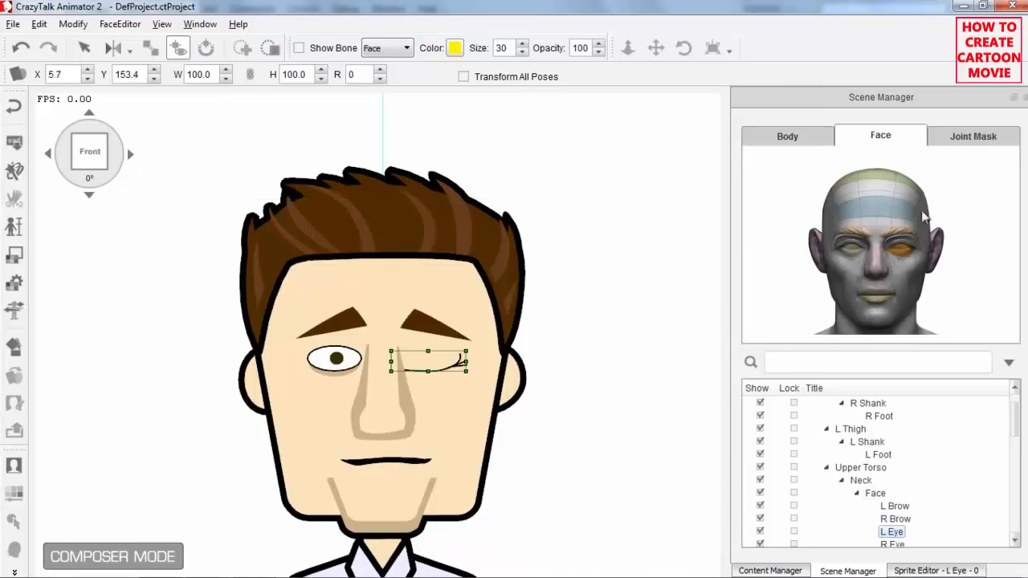
click(938, 570)
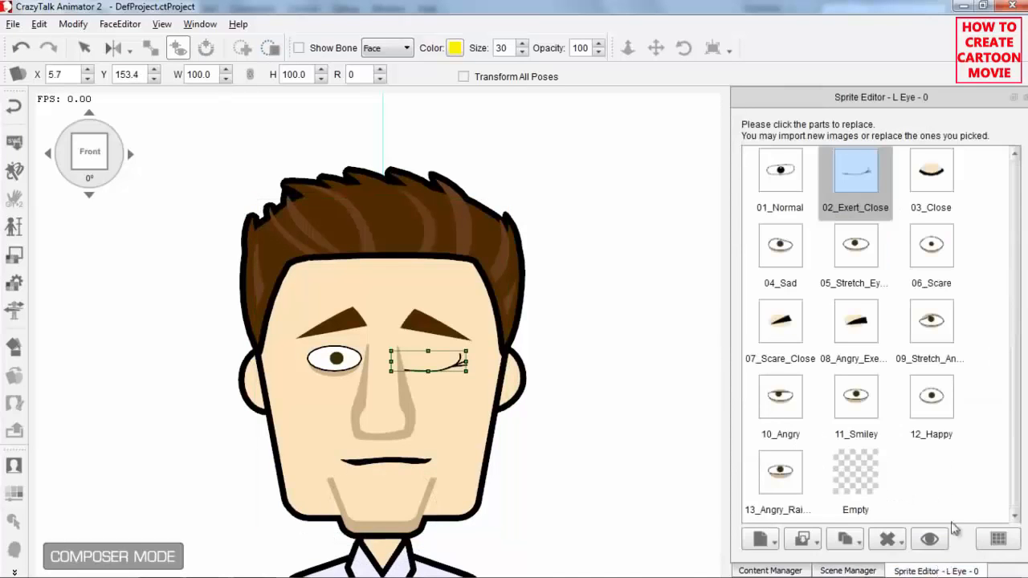
click(931, 180)
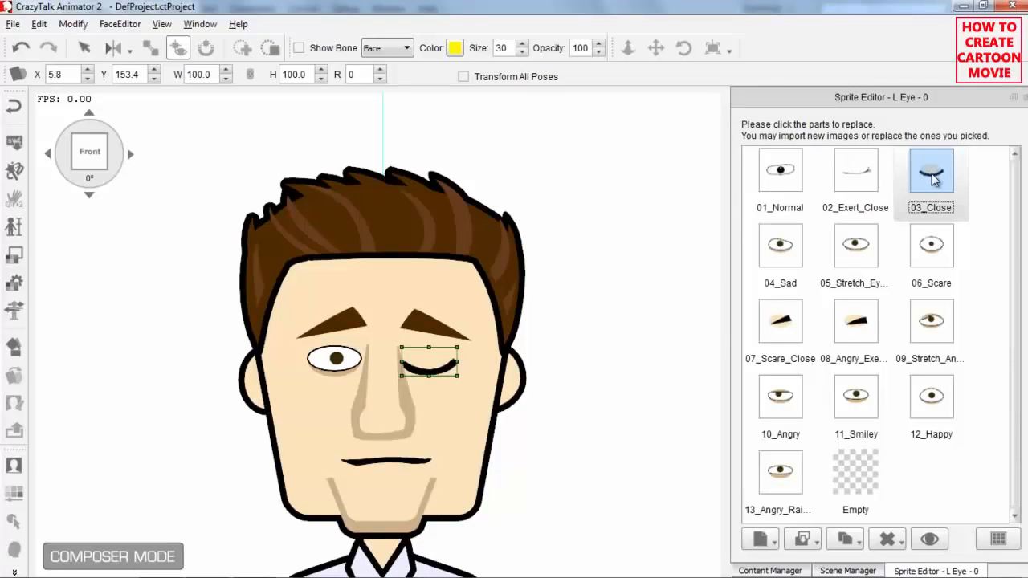
click(801, 539)
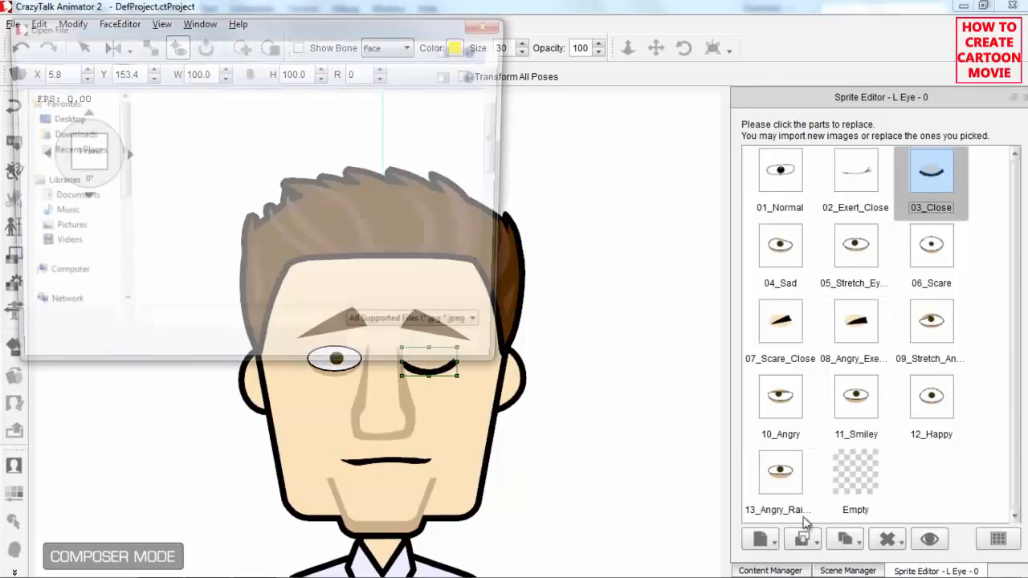
drag(498, 121, 499, 257)
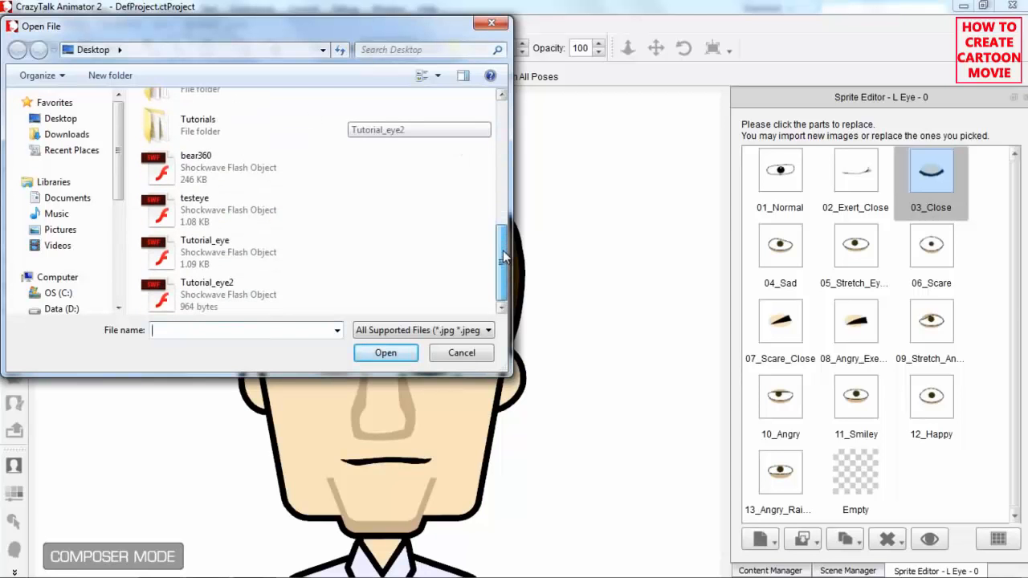
click(240, 295)
click(385, 353)
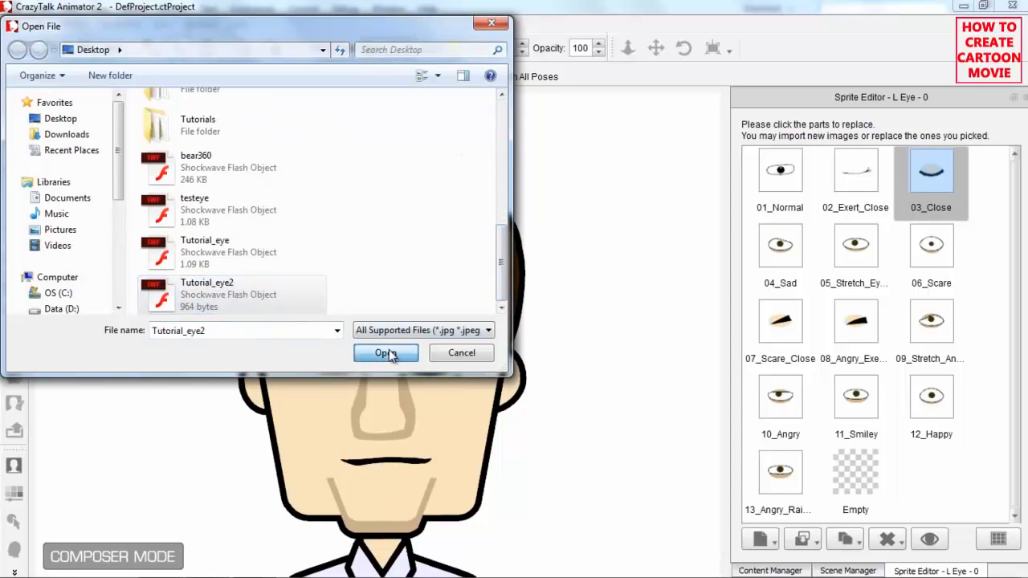
click(508, 339)
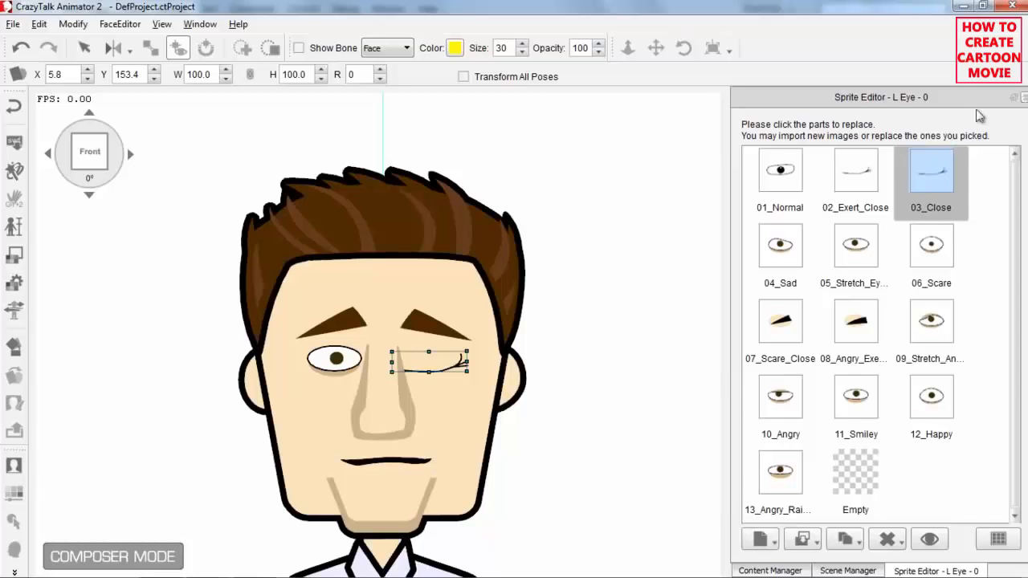
Mirror the L Eye's sprites to the actor's right side so both eyes use the new artwork.
click(449, 360)
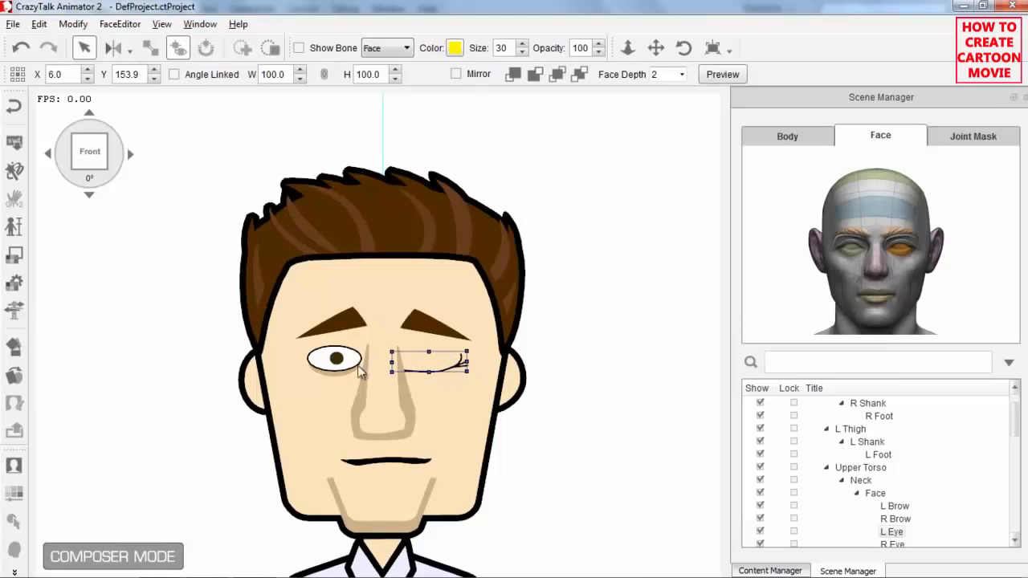
click(131, 53)
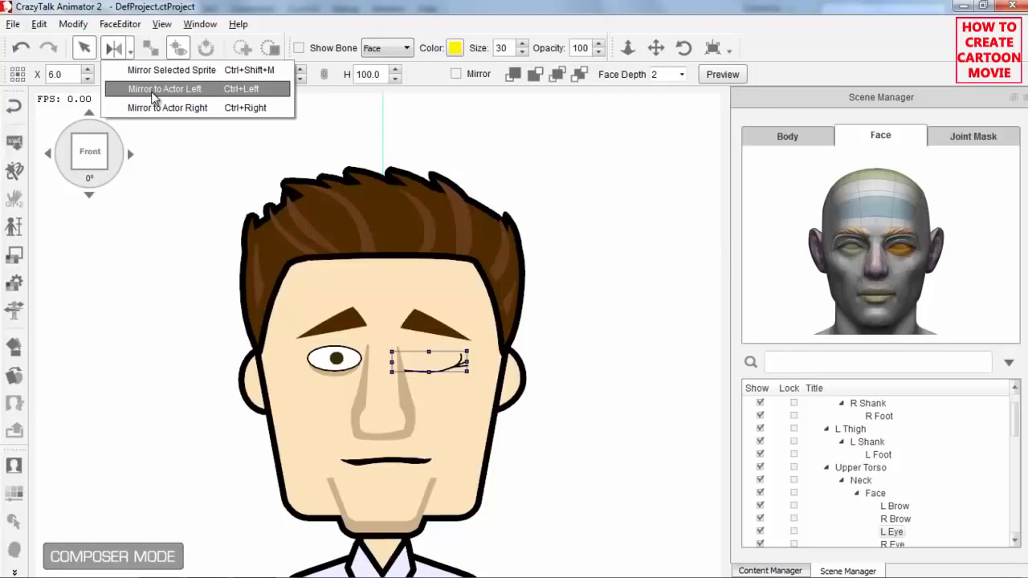
click(159, 108)
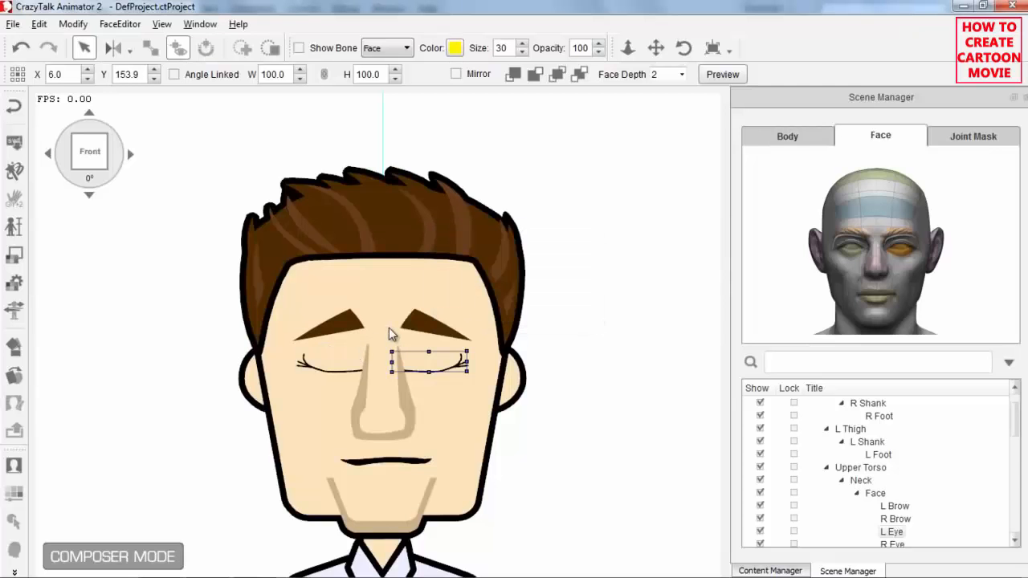
click(481, 311)
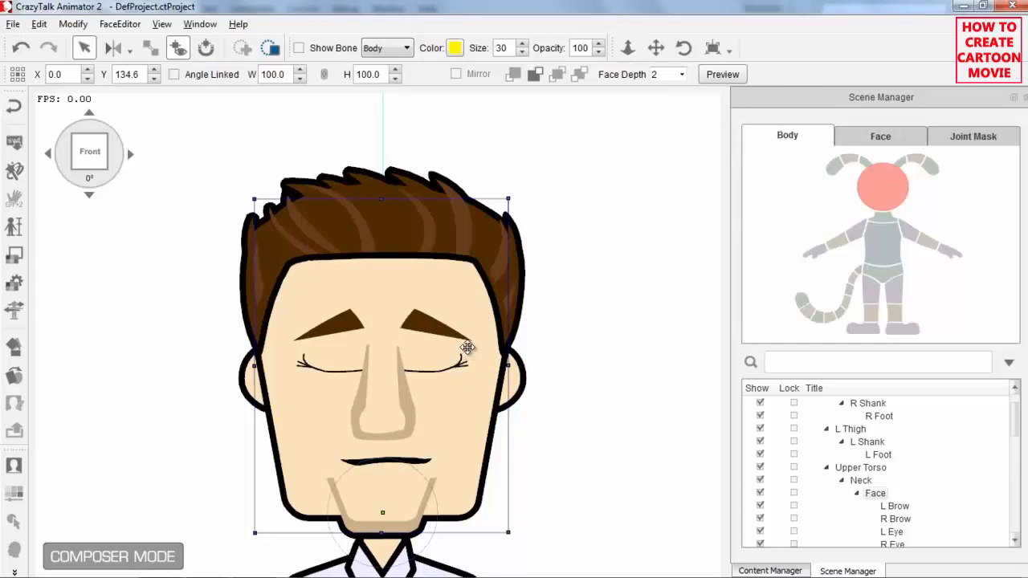
Return to Stage Mode, bring up the Puppet Editor for the character and preview the new eyes with the first full face control.
click(13, 105)
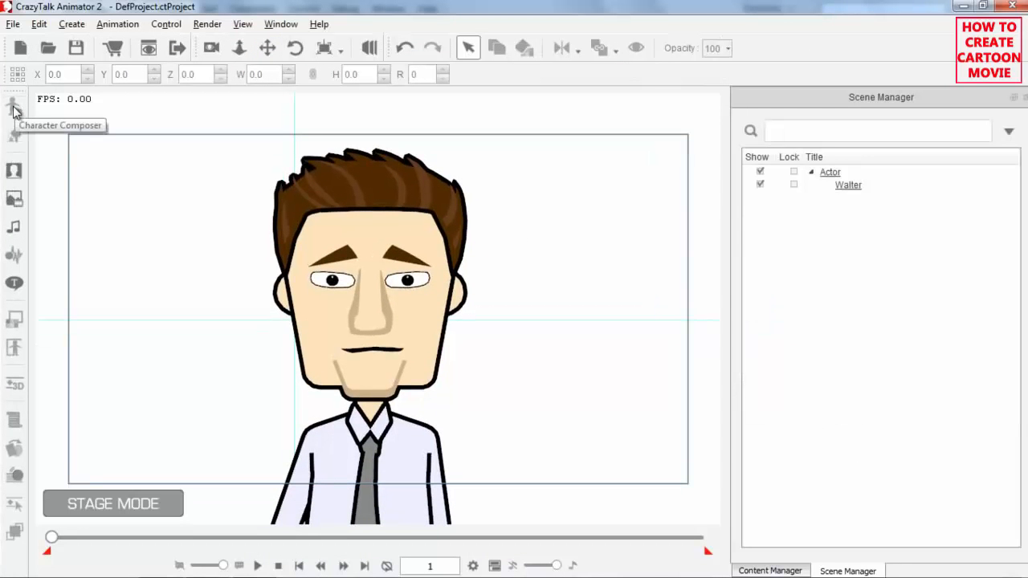
click(422, 343)
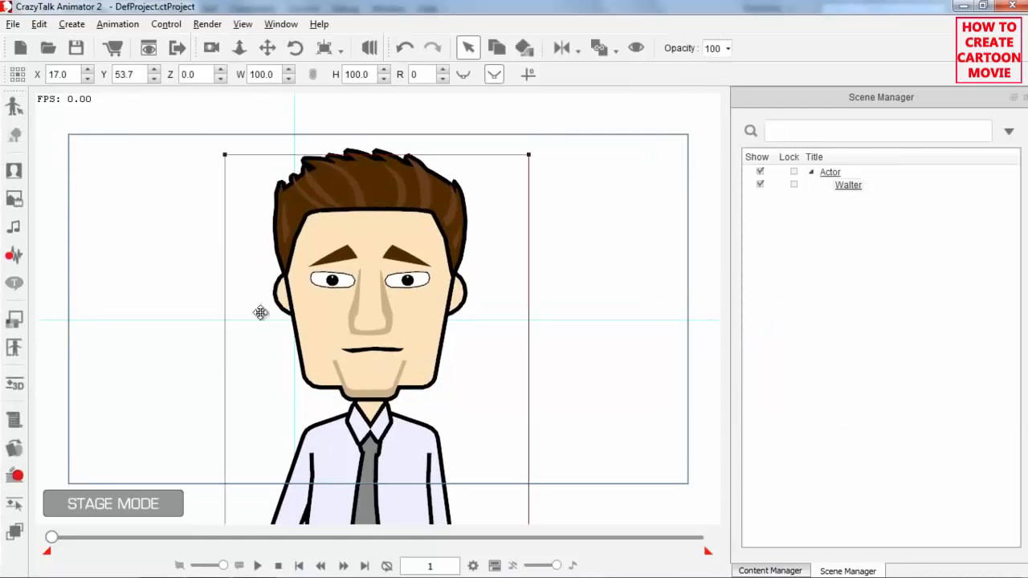
click(18, 477)
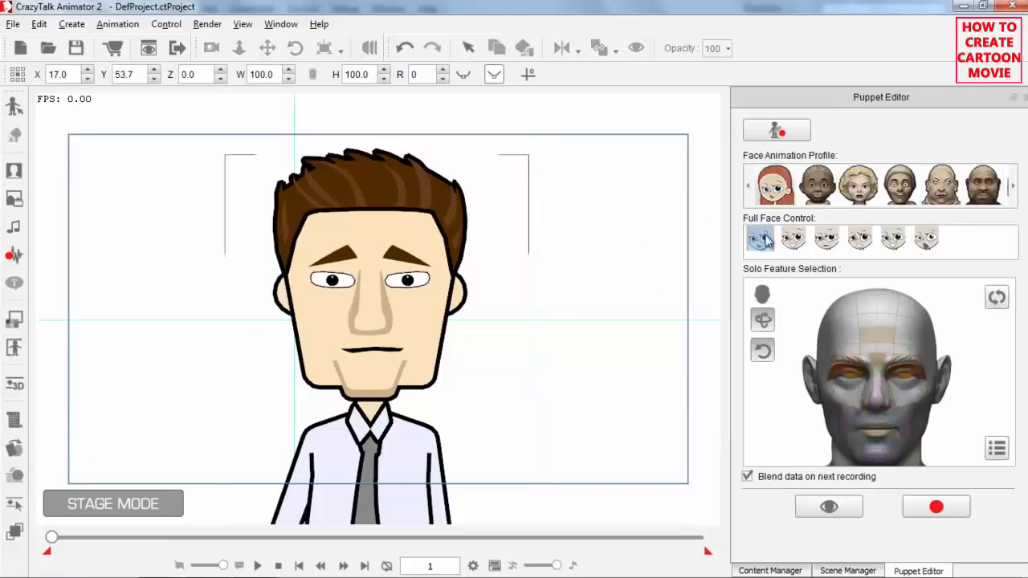
click(844, 506)
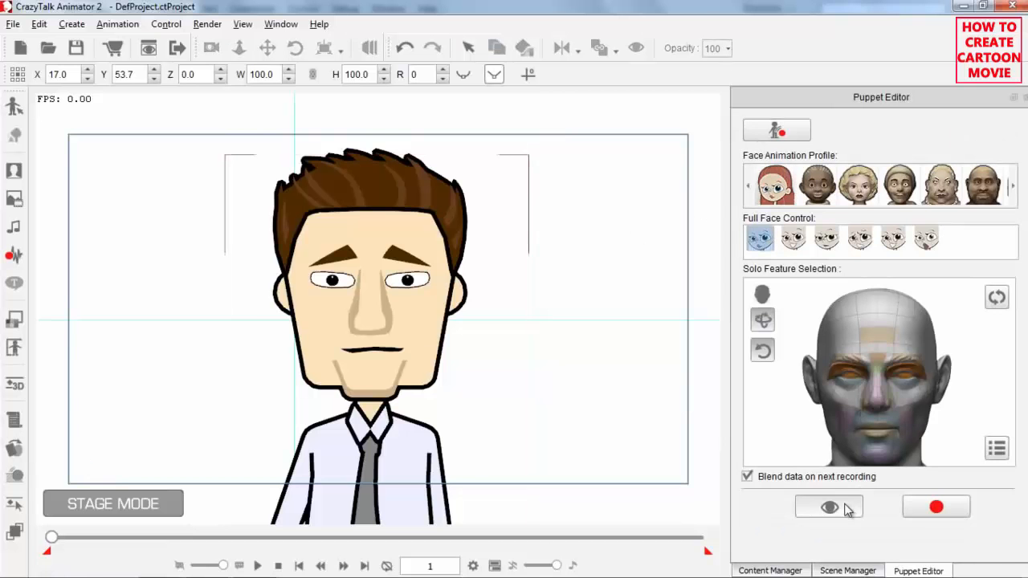
key(space)
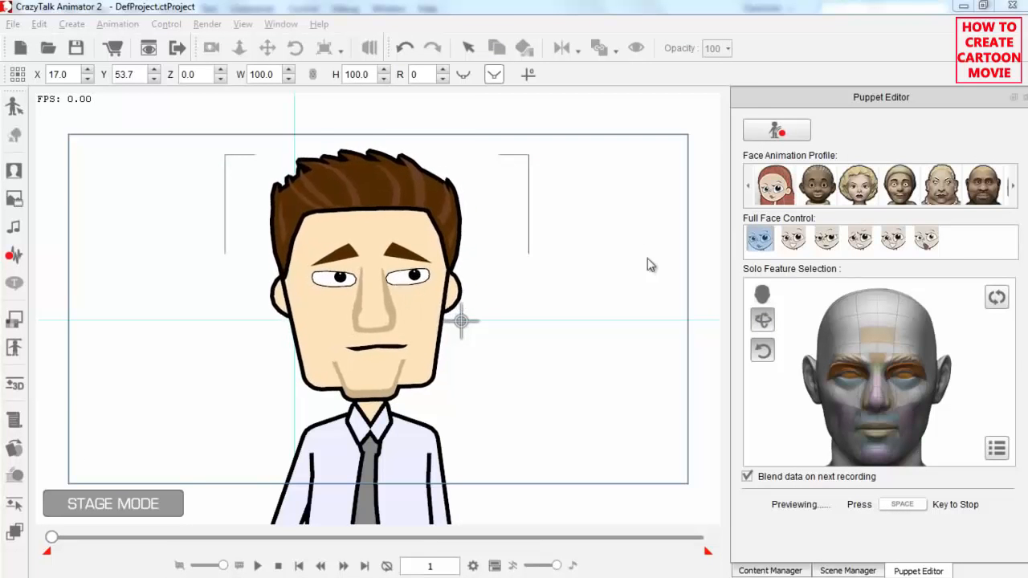
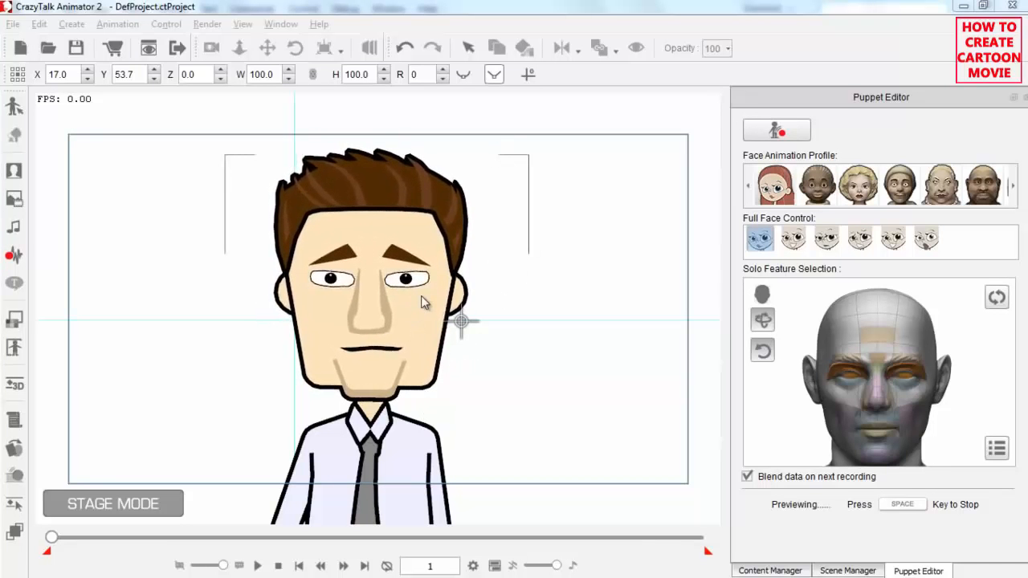
key(space)
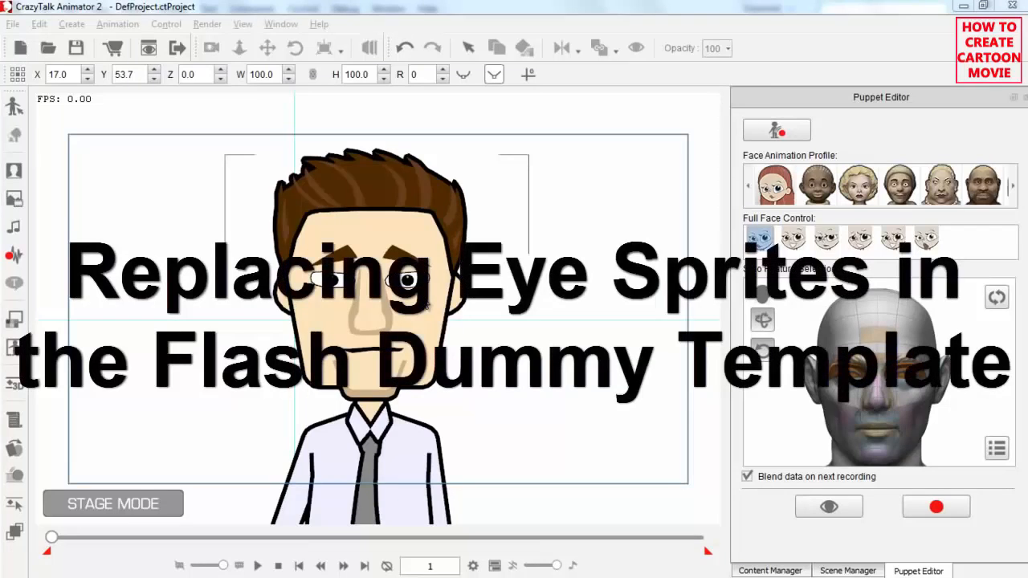
Switch to Flash, bring up the Dummy_Template_7 Angle_tut prep document and collapse its Angle_0 library folder.
key(alt+Tab)
key(alt+Tab)
key(alt+Tab)
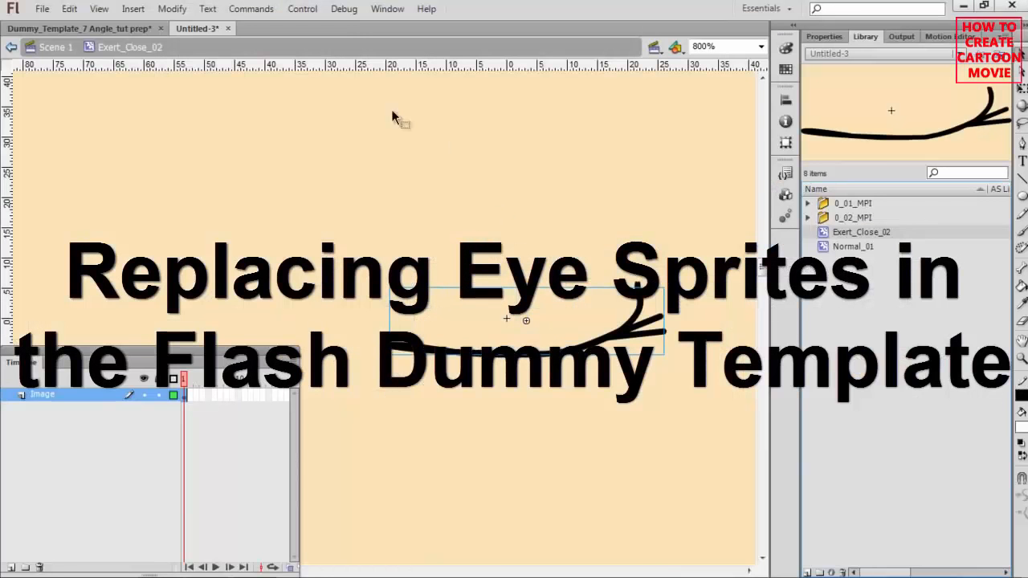
click(110, 29)
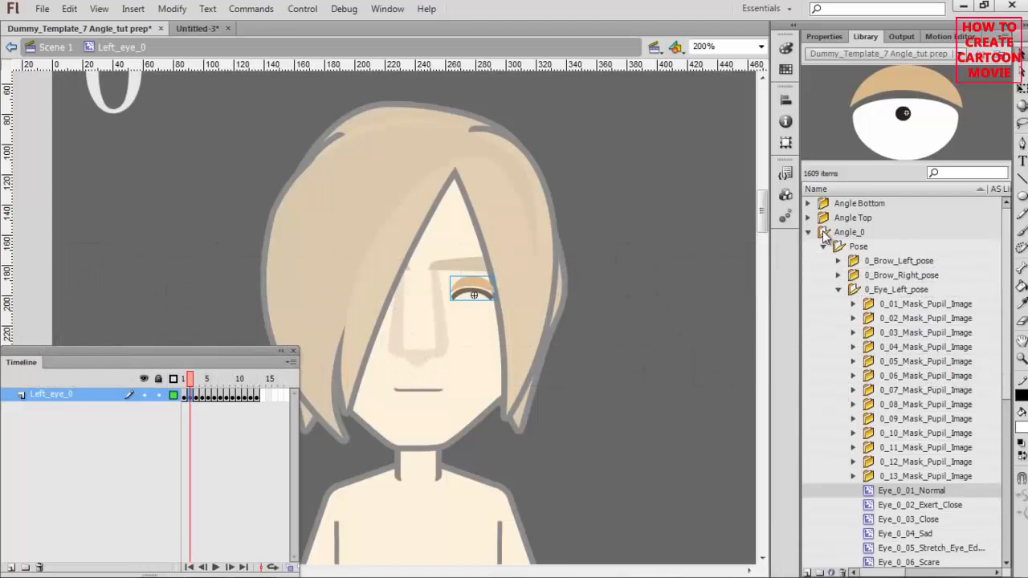
click(809, 233)
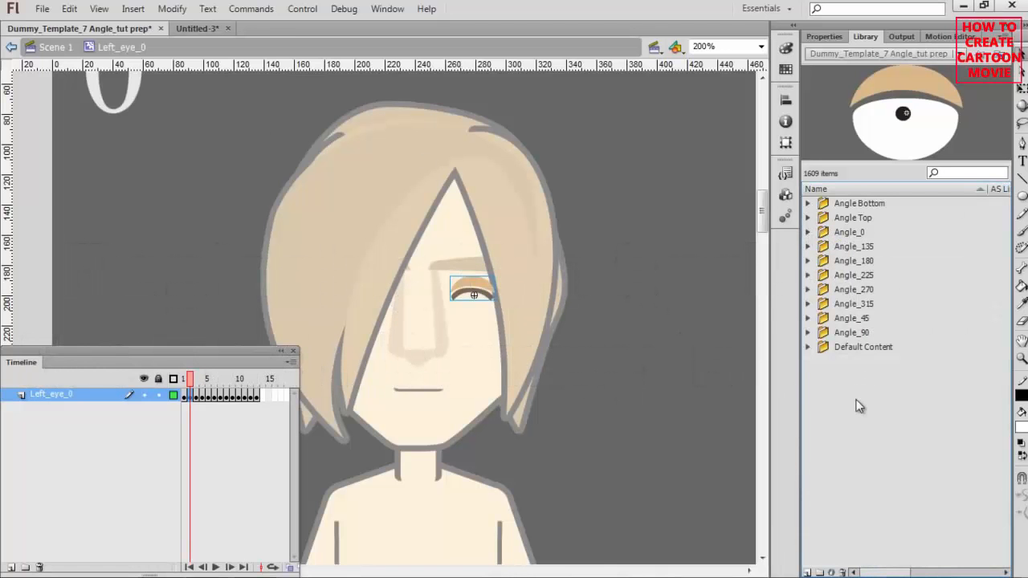
Copy the Normal_01 and Exert_Close_02 symbols from the Untitled-3 library into the library of Dummy_Template_7 Angle_tut prep.
click(197, 29)
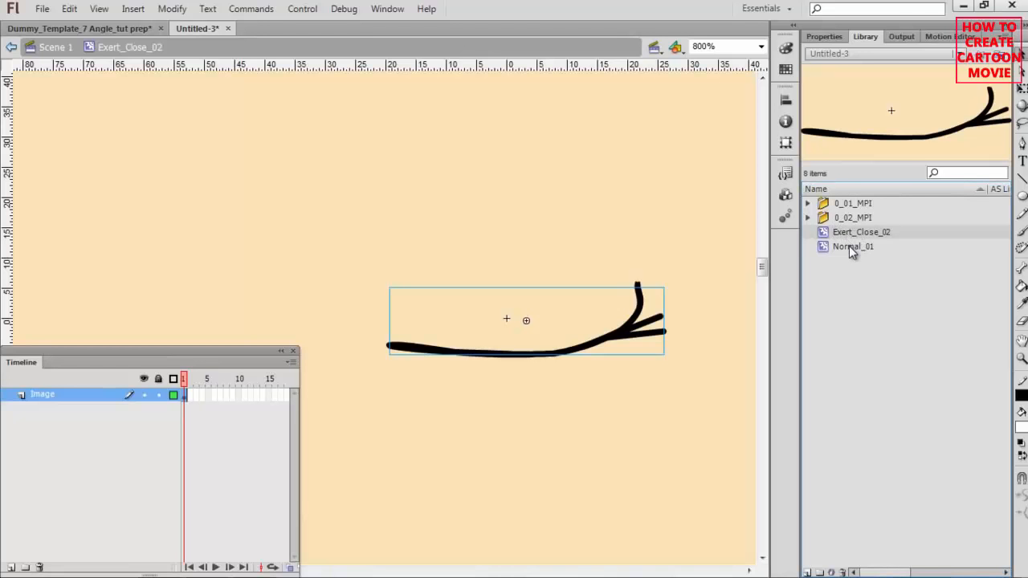
click(849, 246)
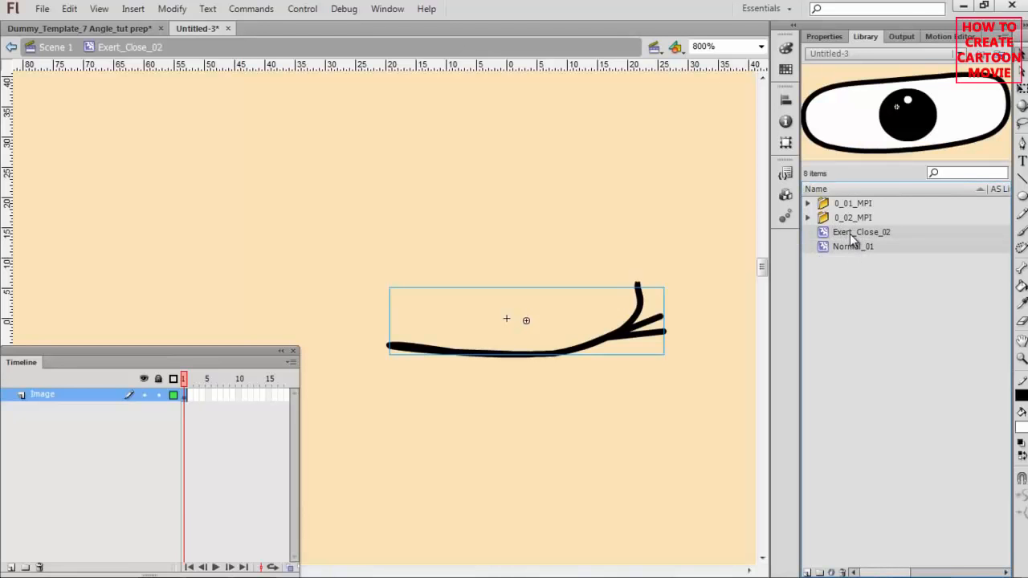
right_click(849, 232)
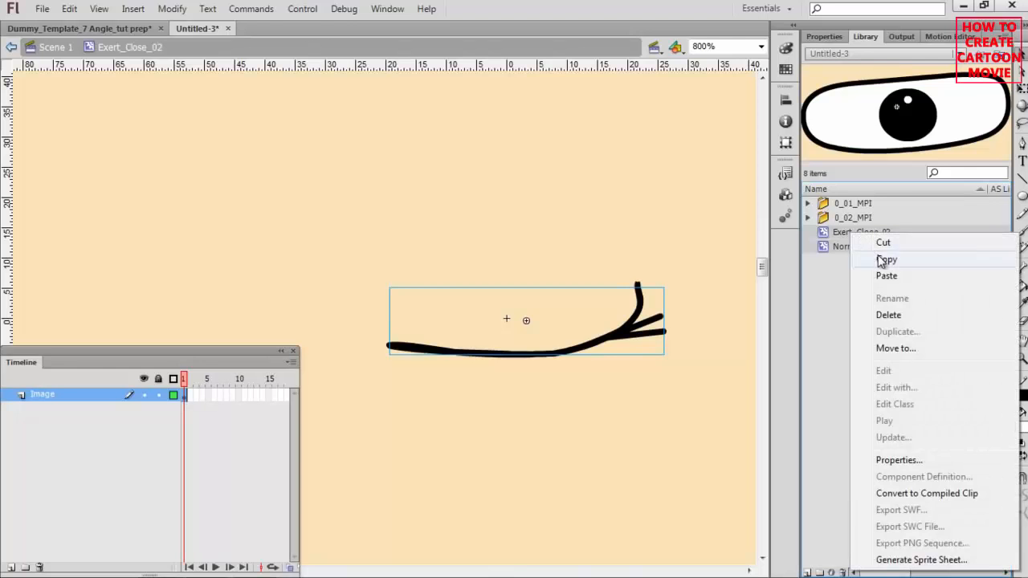
click(881, 260)
click(119, 27)
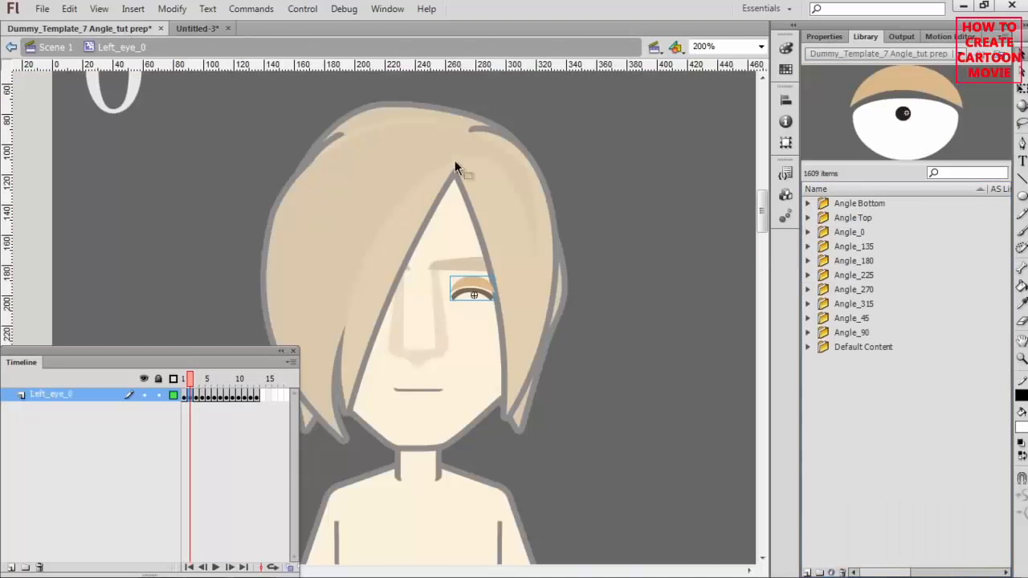
right_click(852, 409)
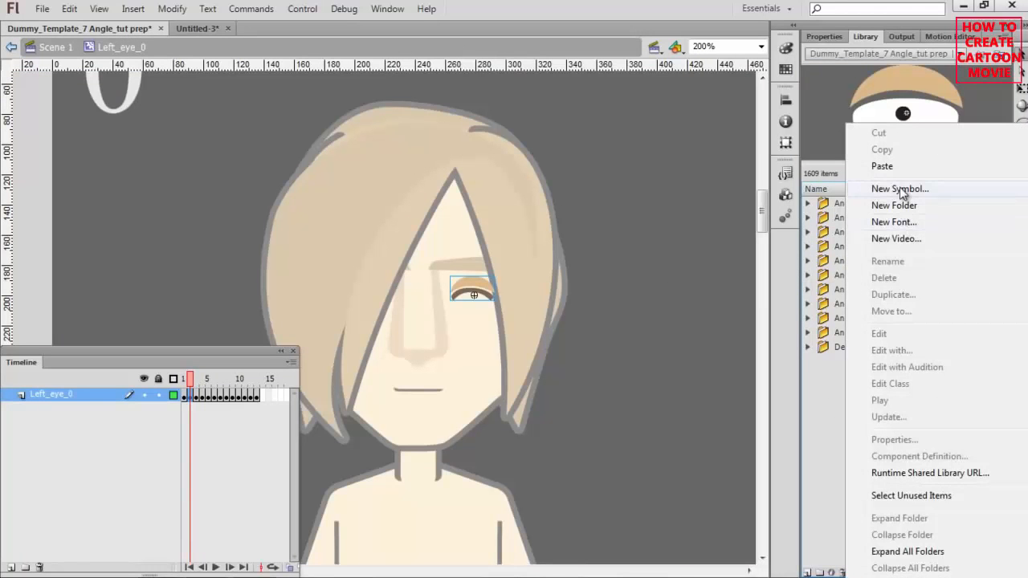
click(882, 166)
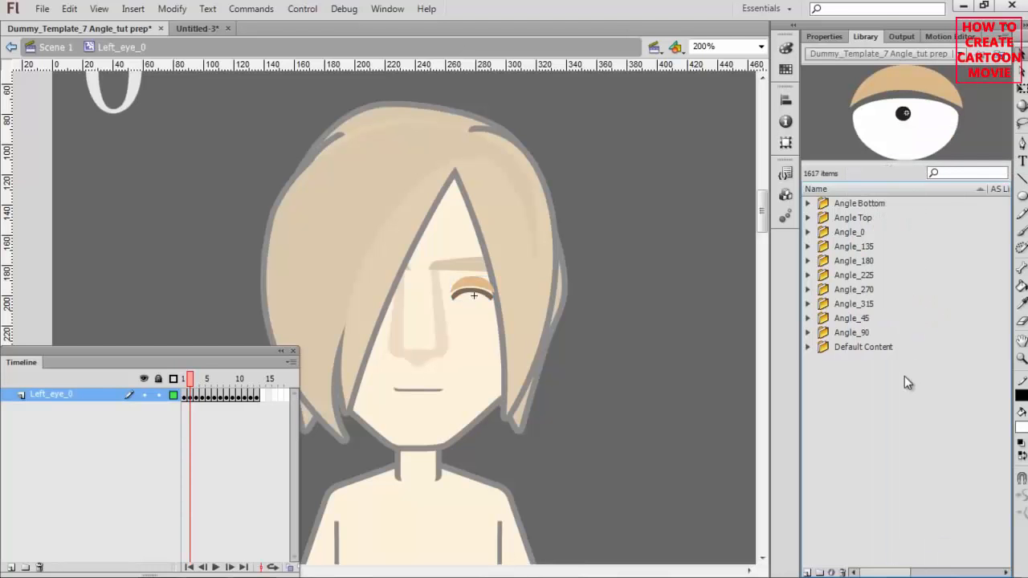
Search the template's library for Normal_01 and select the symbol found.
click(808, 347)
click(808, 346)
click(972, 173)
text(N)
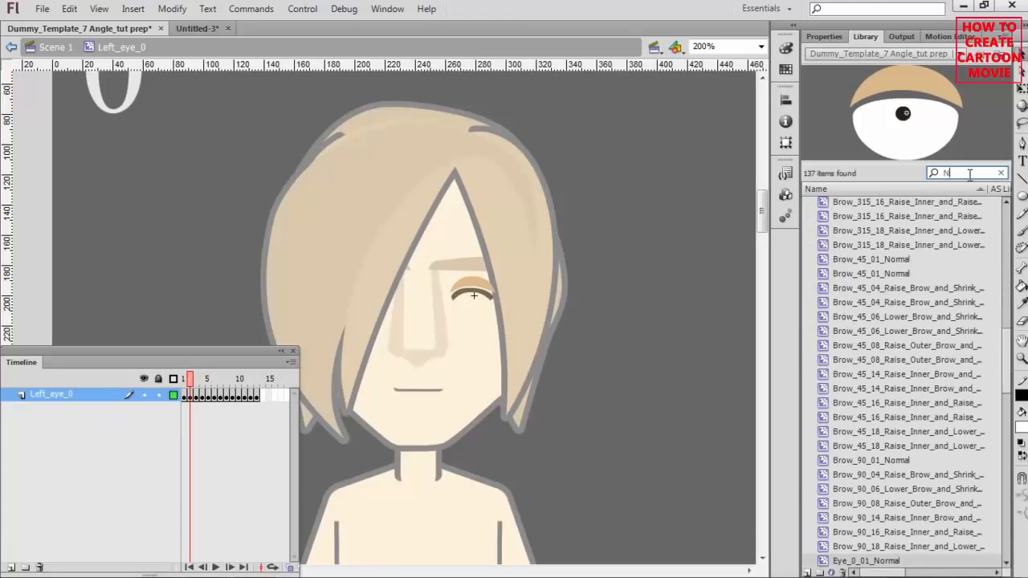
text(ormal_01)
click(850, 203)
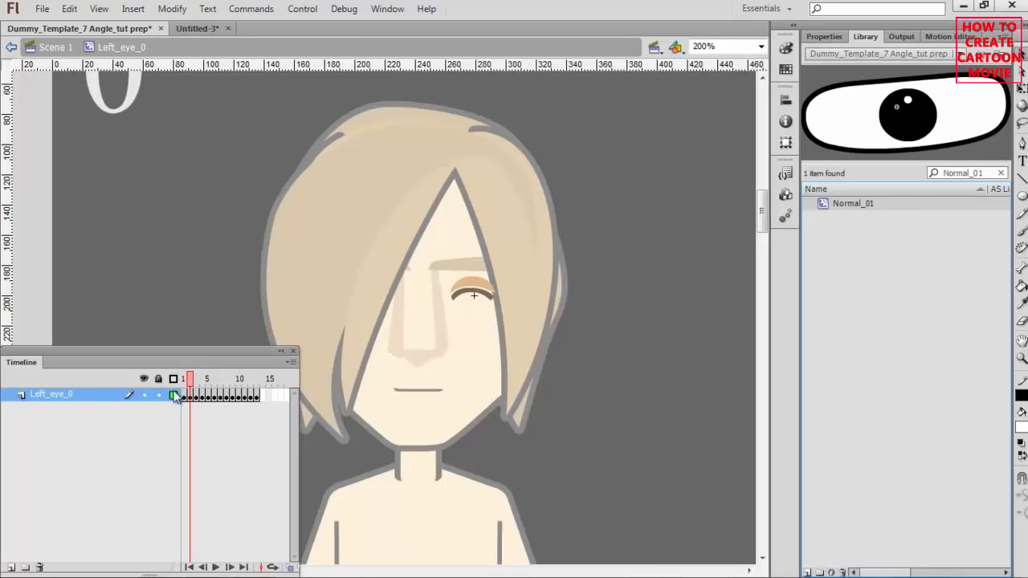
Replace the template's eye in frame 1 of the Left_eye_0 timeline with the Normal_01 symbol, positioned over the left eye.
click(197, 378)
click(184, 380)
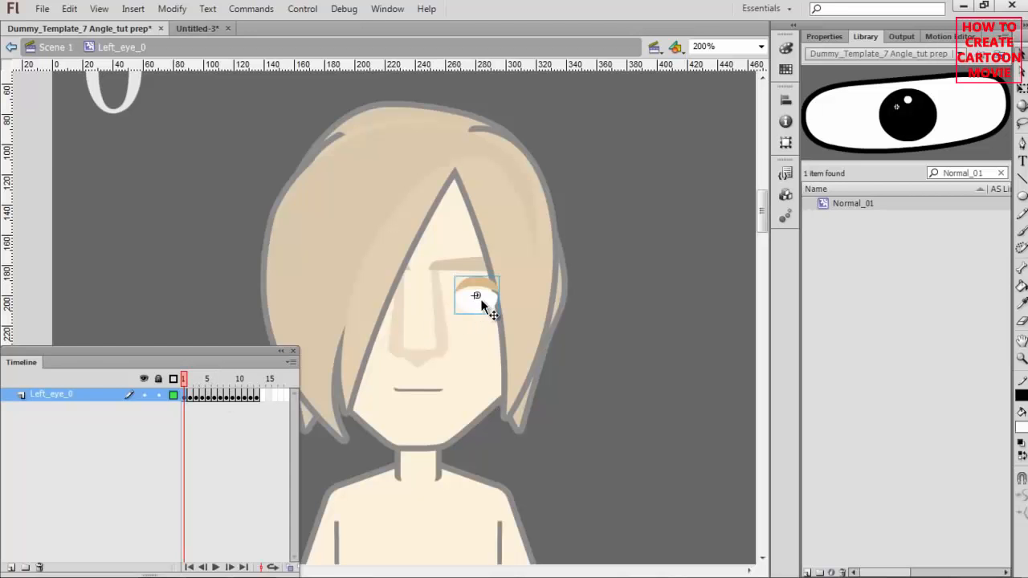
key(Delete)
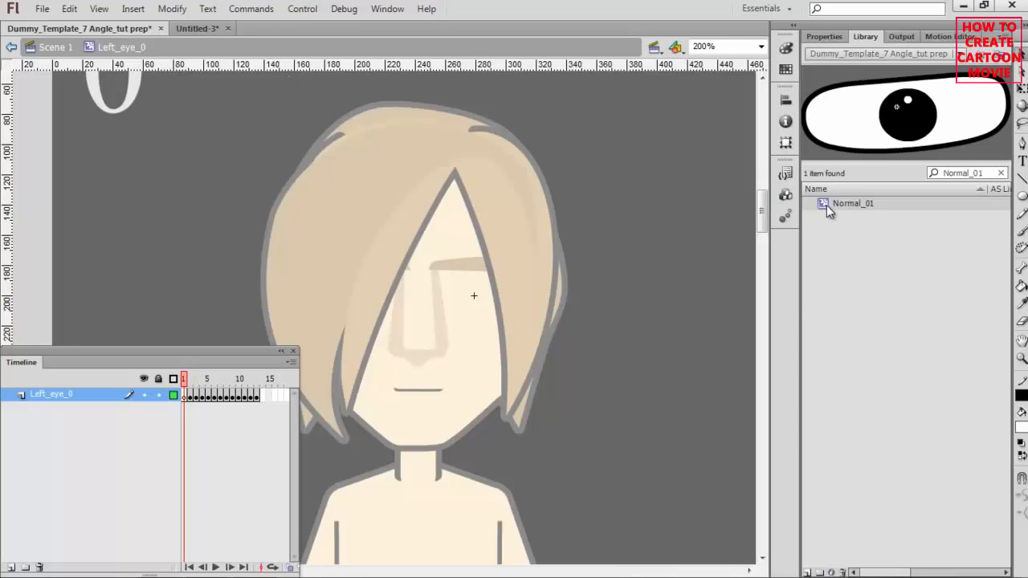
drag(473, 303, 487, 293)
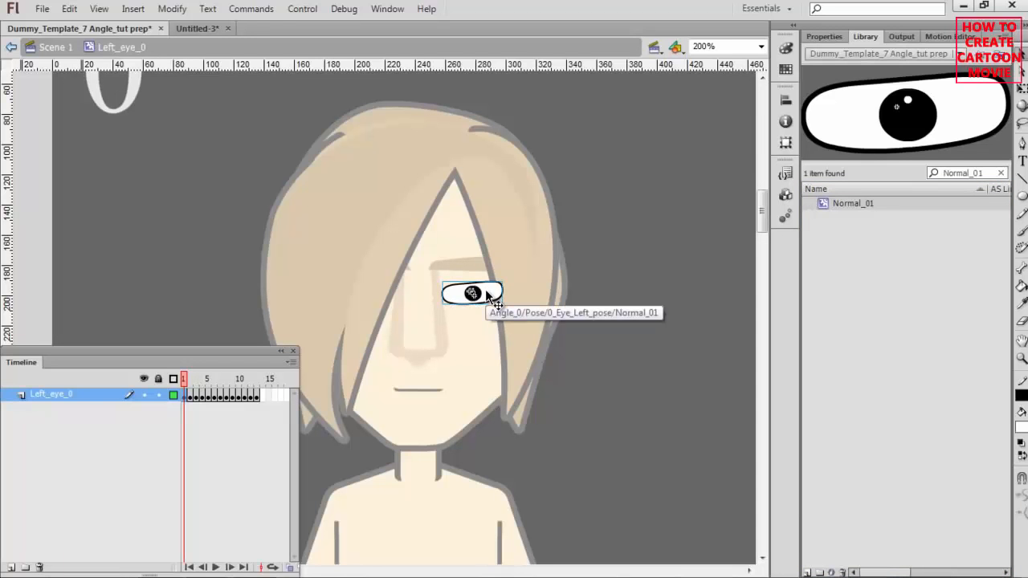
Go to frame 2 of the Left_eye_0 timeline, search the library for Exert_Close_02 and select that symbol.
click(191, 381)
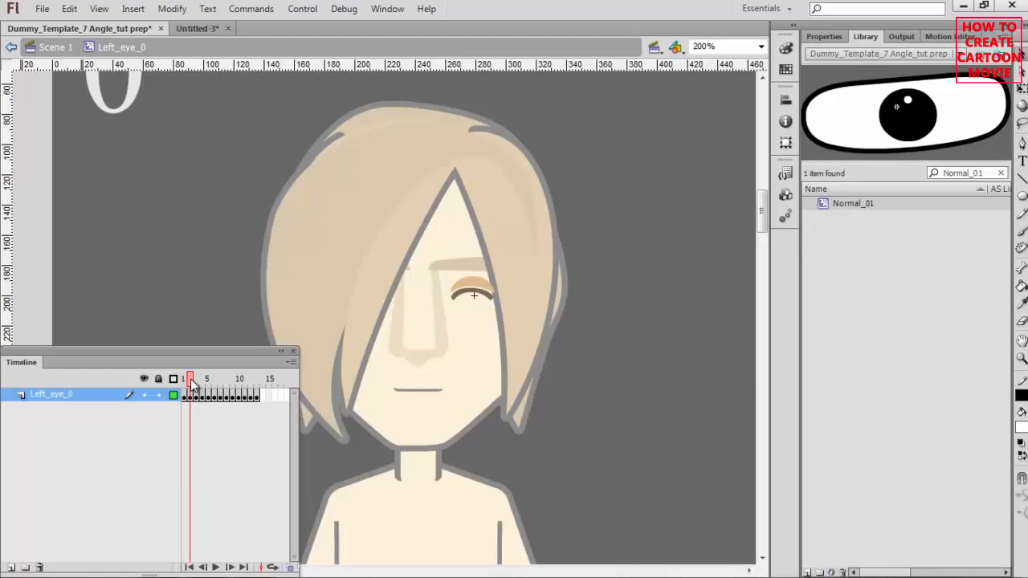
double_click(979, 172)
text(E)
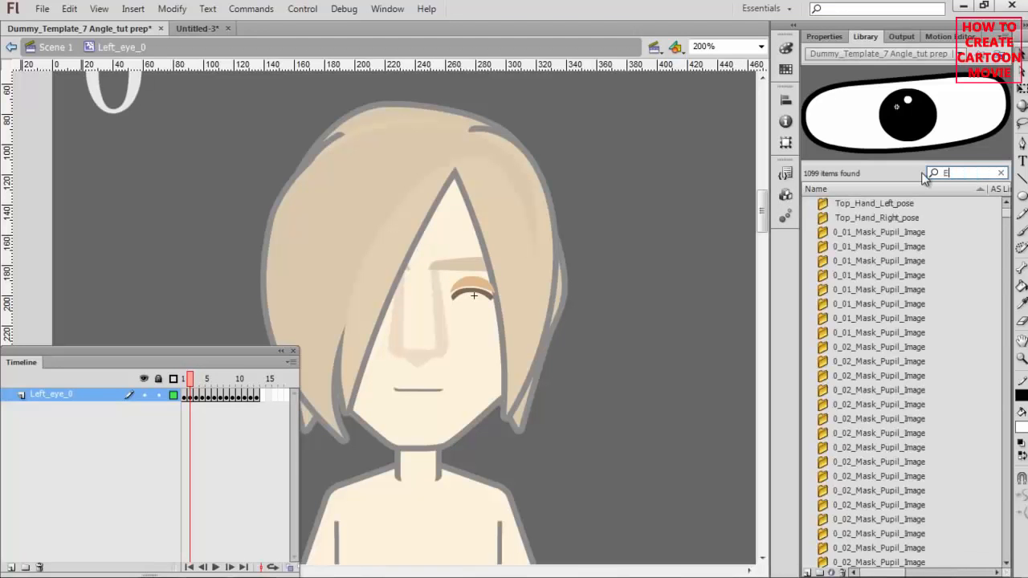
text(xert)
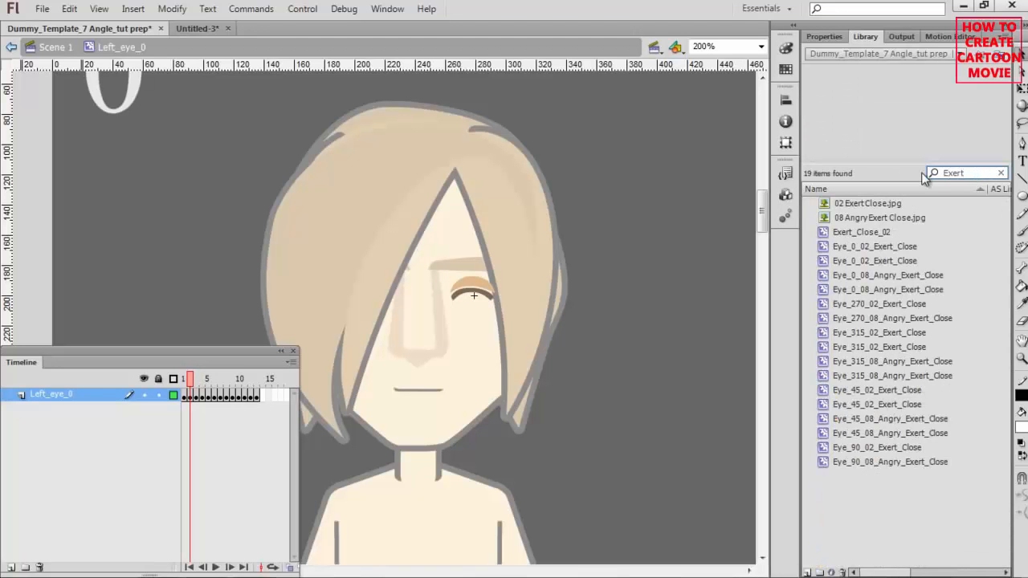
text(_CLose)
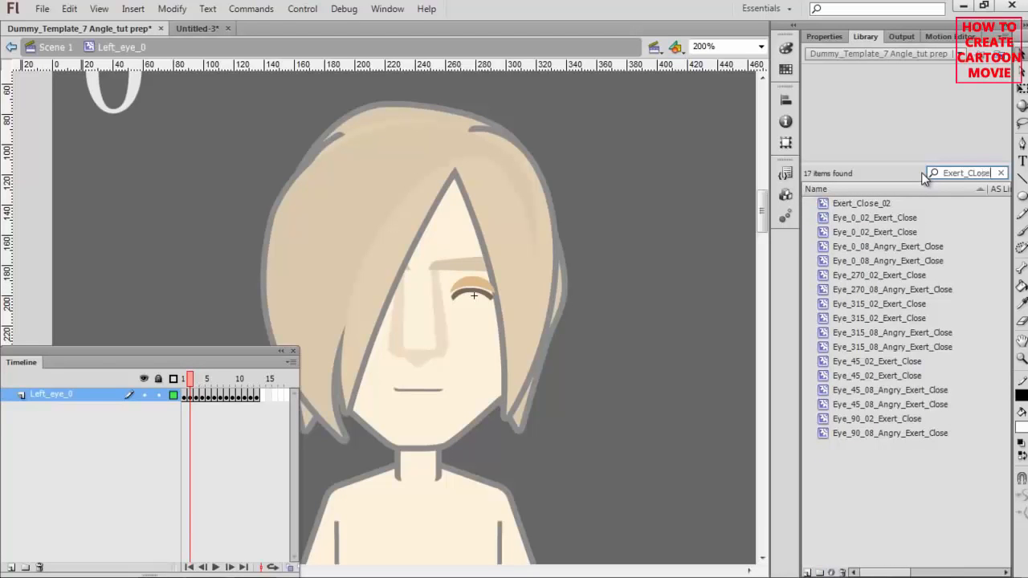
text(_02)
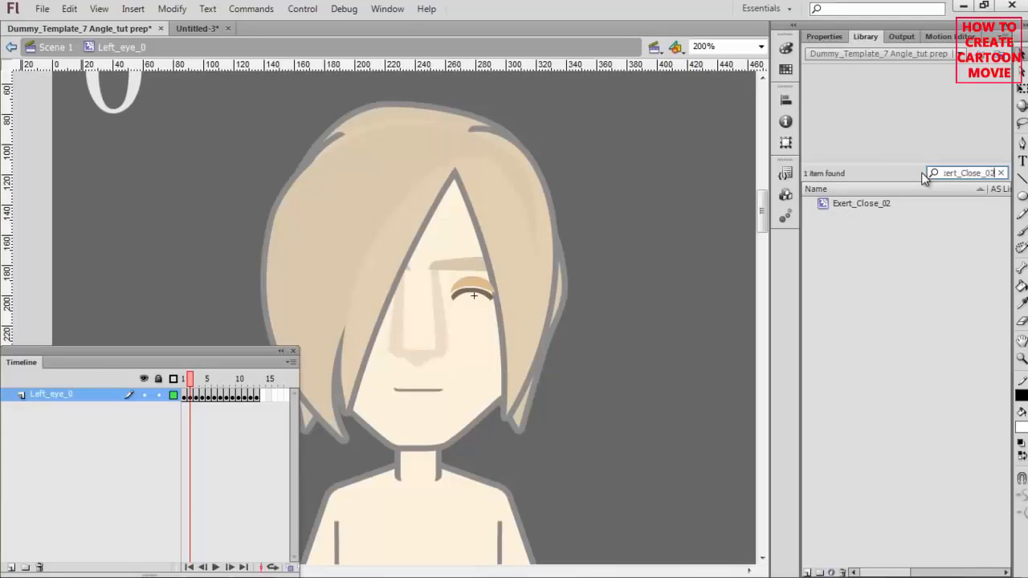
click(873, 202)
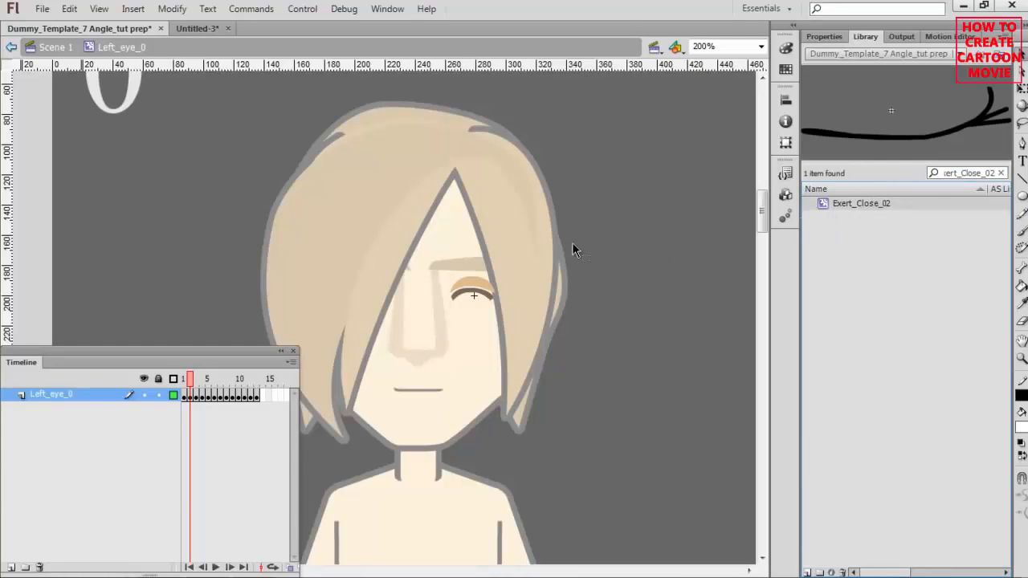
Replace the template's closed eye in frame 2 with the Exert_Close_02 symbol, positioned over the left eye.
drag(426, 265, 509, 315)
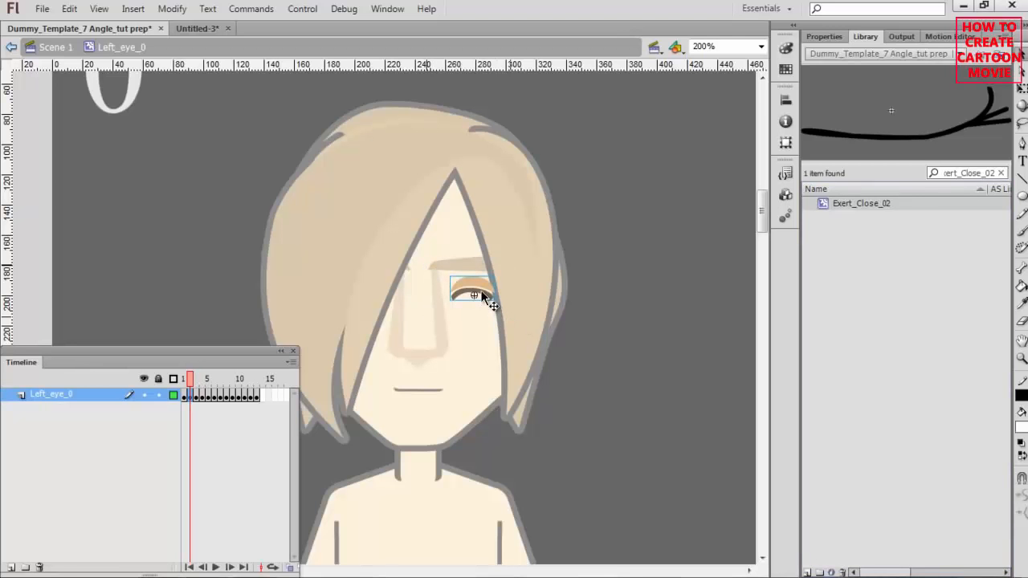
key(Delete)
drag(840, 203, 512, 295)
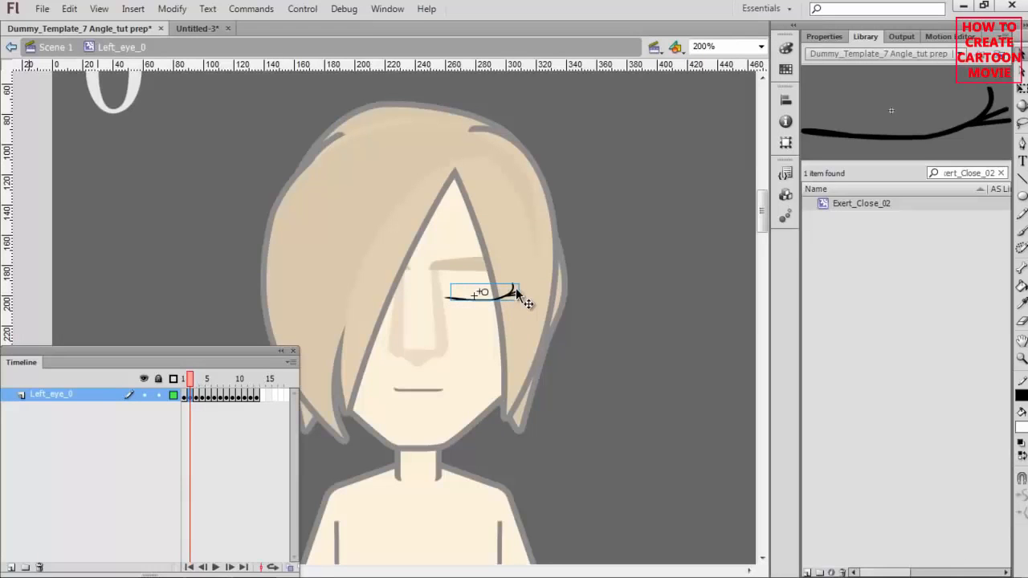
click(600, 254)
Return to frame 1, open the Normal_01 symbol and examine its Mask, Pupil and Image layers, briefly showing the hidden ones.
drag(190, 384, 192, 388)
mouse_move(191, 387)
mouse_down()
mouse_move(185, 395)
mouse_move(195, 397)
mouse_move(186, 397)
mouse_up()
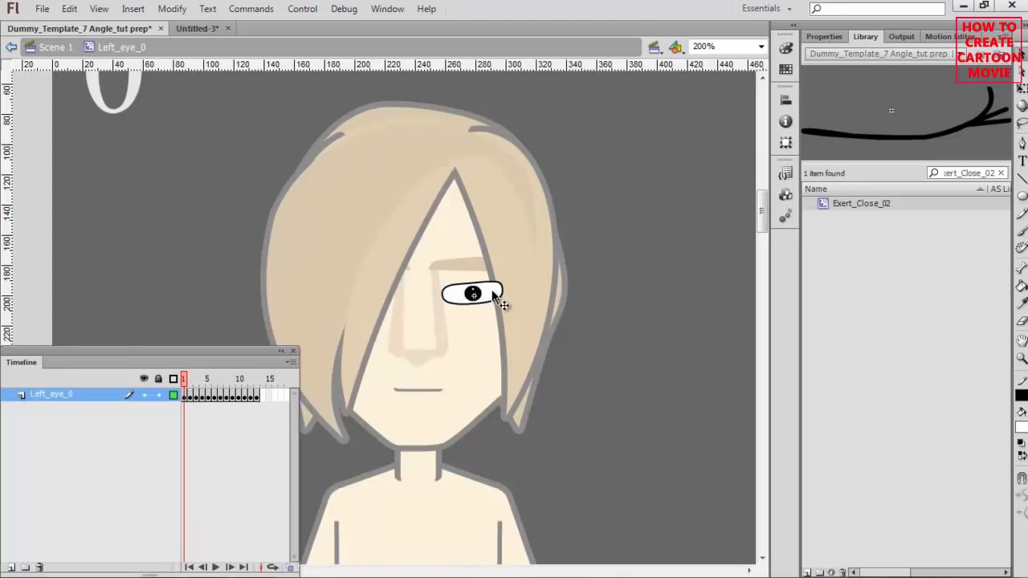
double_click(492, 297)
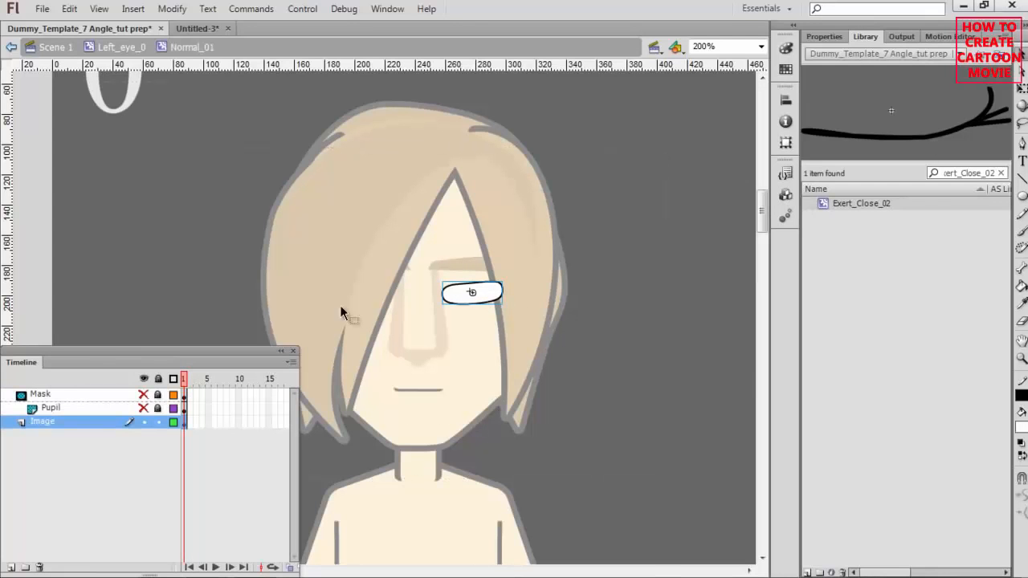
click(61, 396)
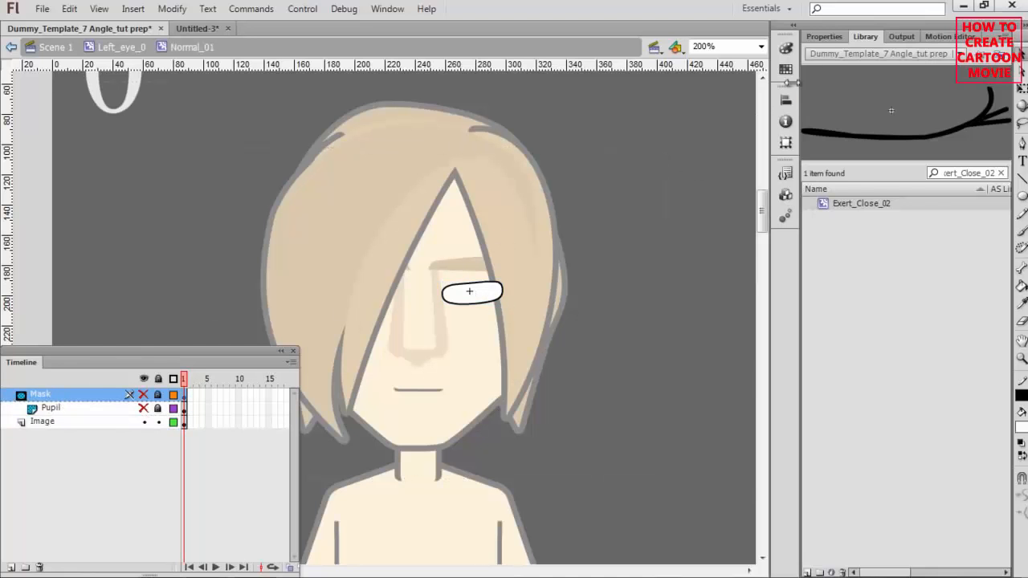
click(825, 36)
click(73, 409)
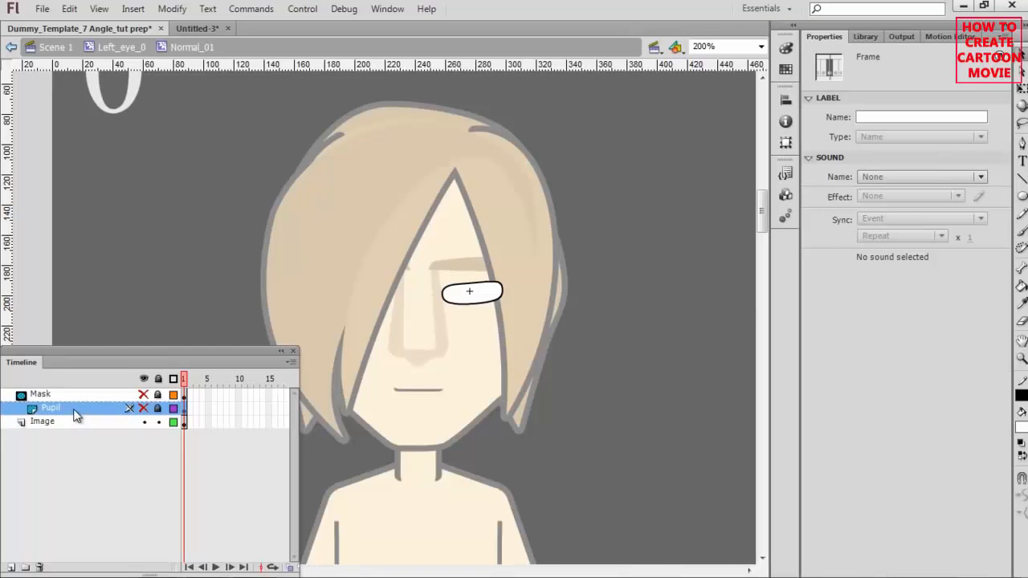
click(53, 424)
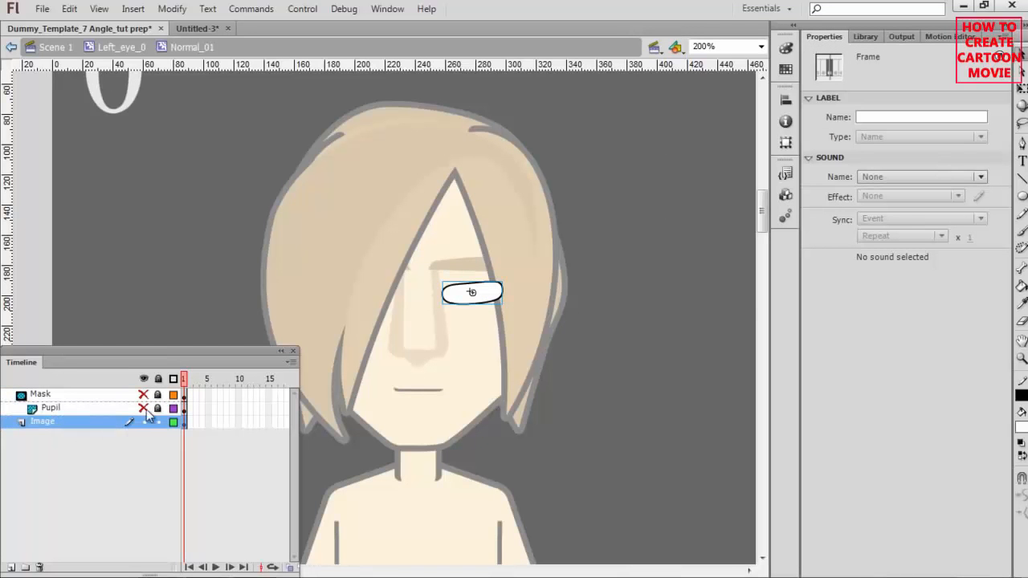
drag(143, 394, 143, 408)
click(58, 396)
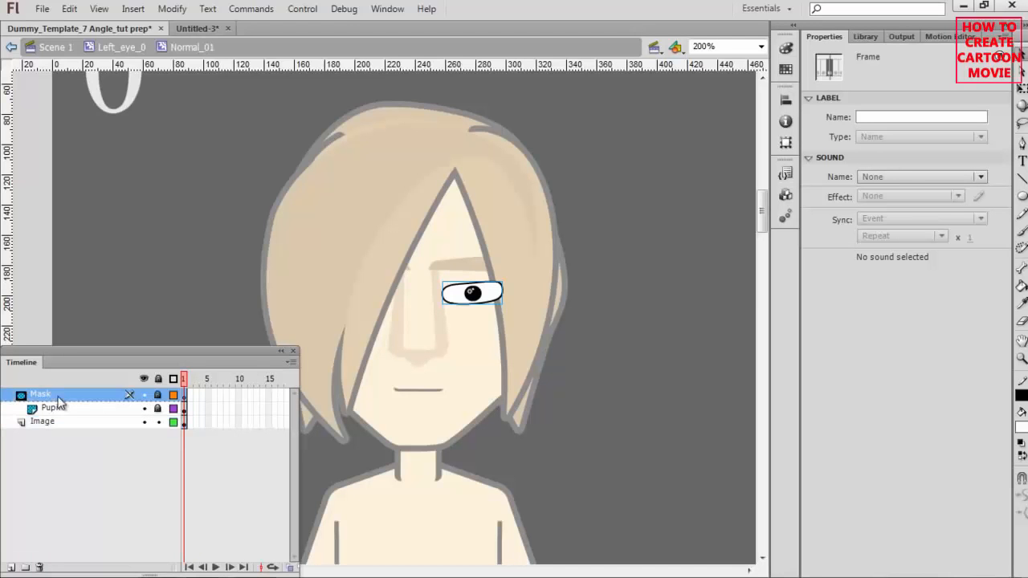
click(144, 408)
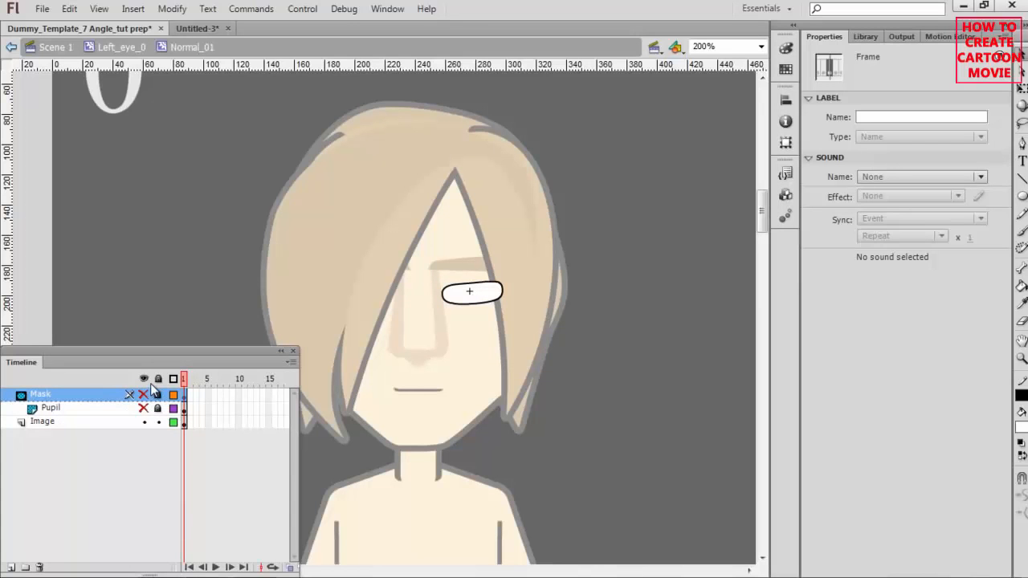
Open the Image symbol inside Normal_01 and pull up the inner part of the eye white's upper outline, making it about 20.5 px high.
click(48, 421)
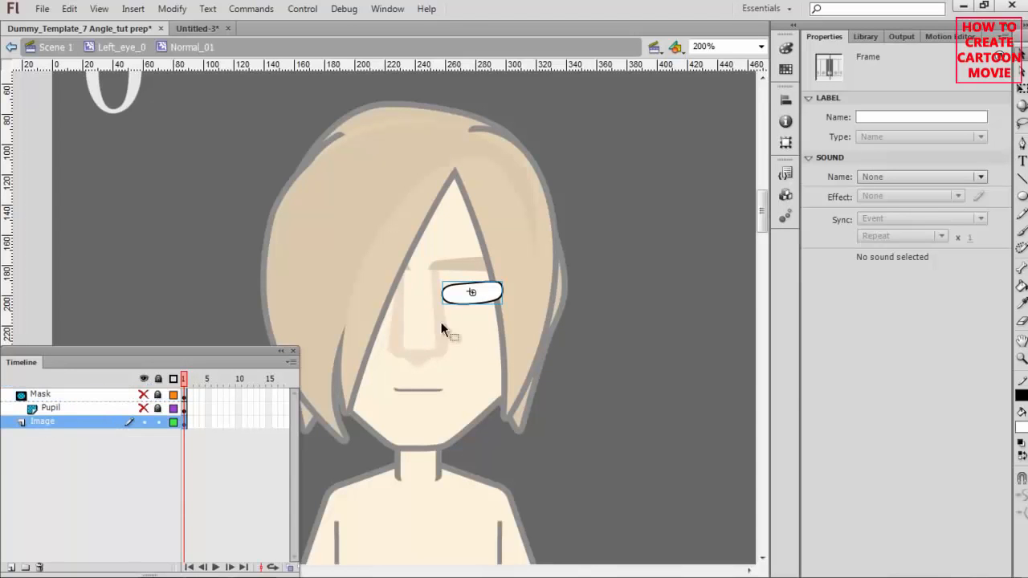
double_click(495, 296)
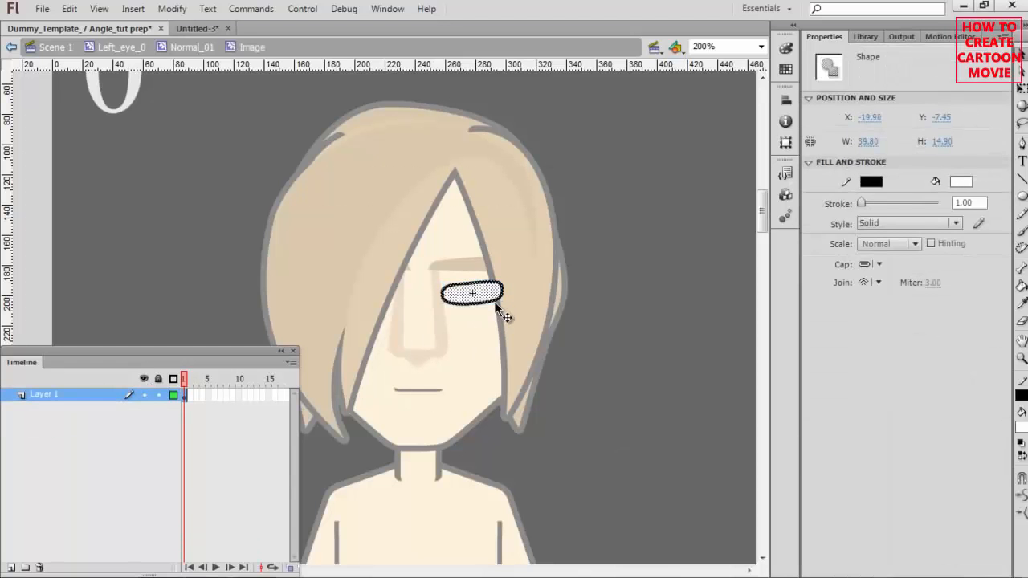
key(ctrl+equal)
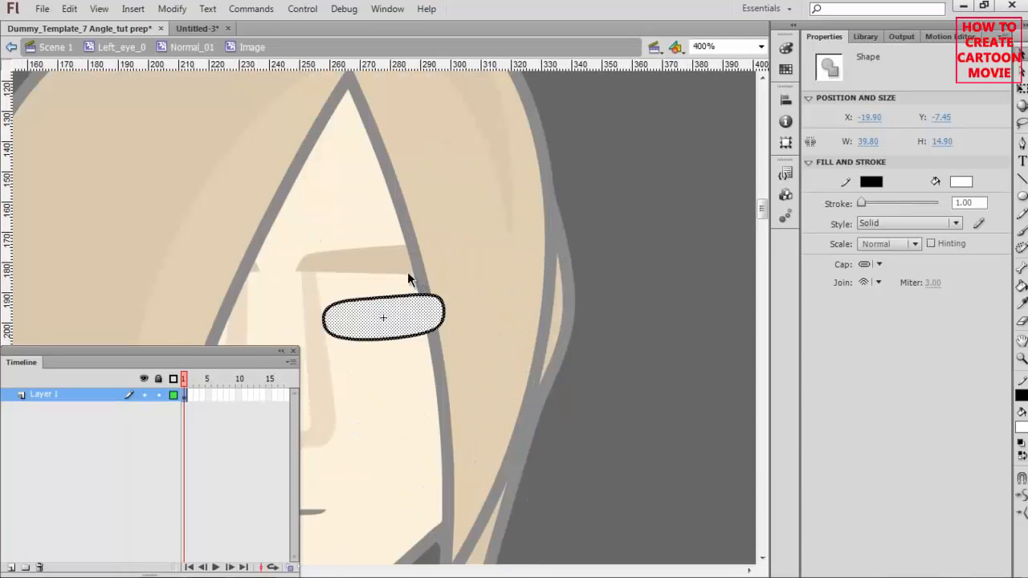
click(385, 287)
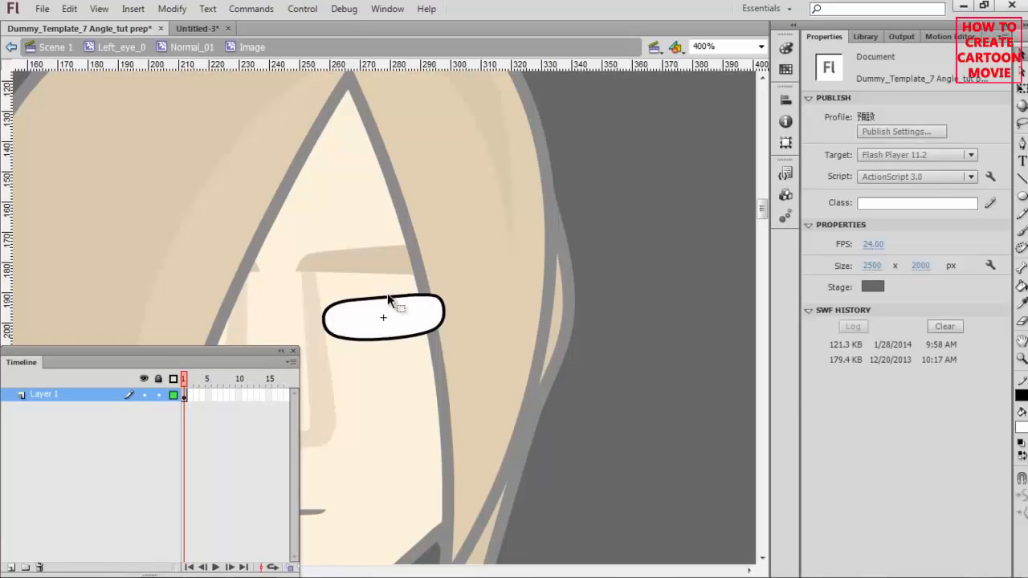
drag(392, 300, 362, 288)
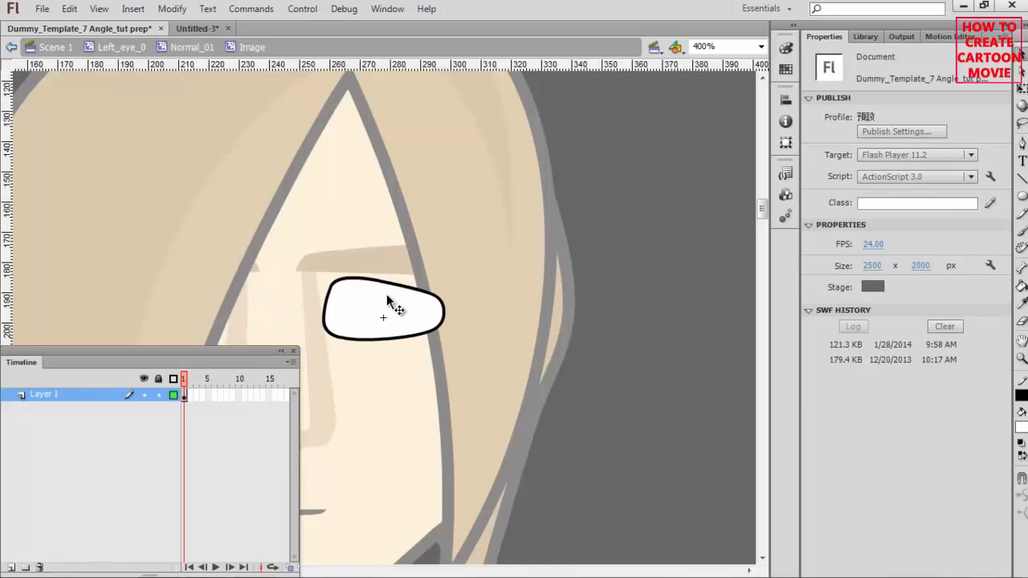
click(391, 298)
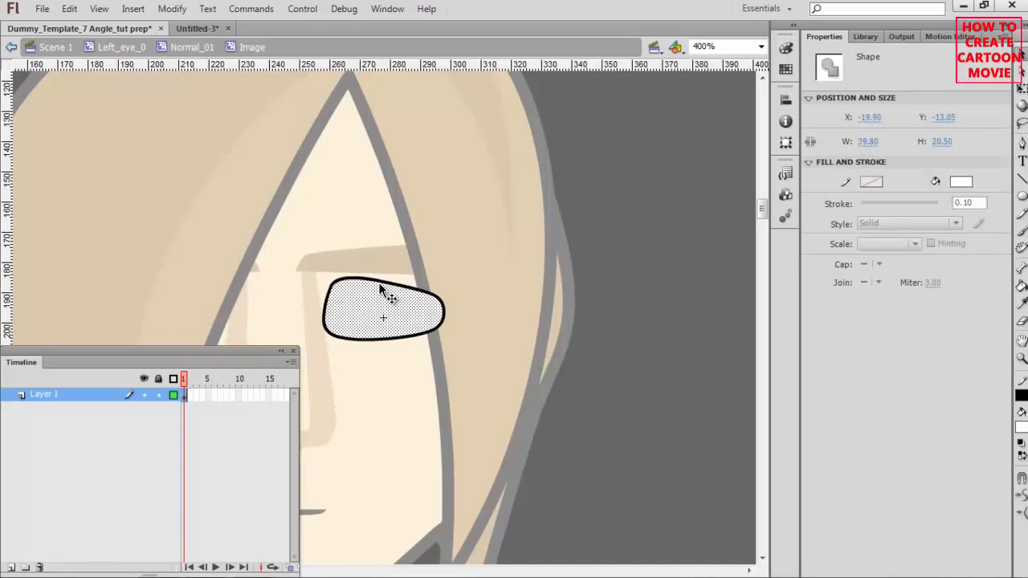
Switch to CrazyTalk Animator 2 and start a Puppet Editor preview of the character's face and eye movement.
key(alt+Tab)
key(alt+Tab)
key(alt+shift+Tab)
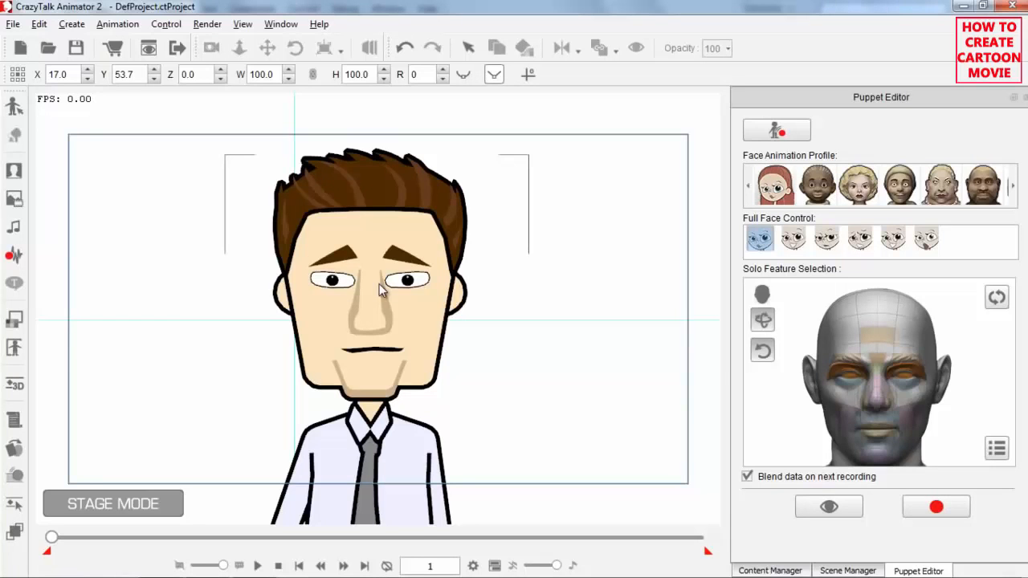
click(835, 508)
key(space)
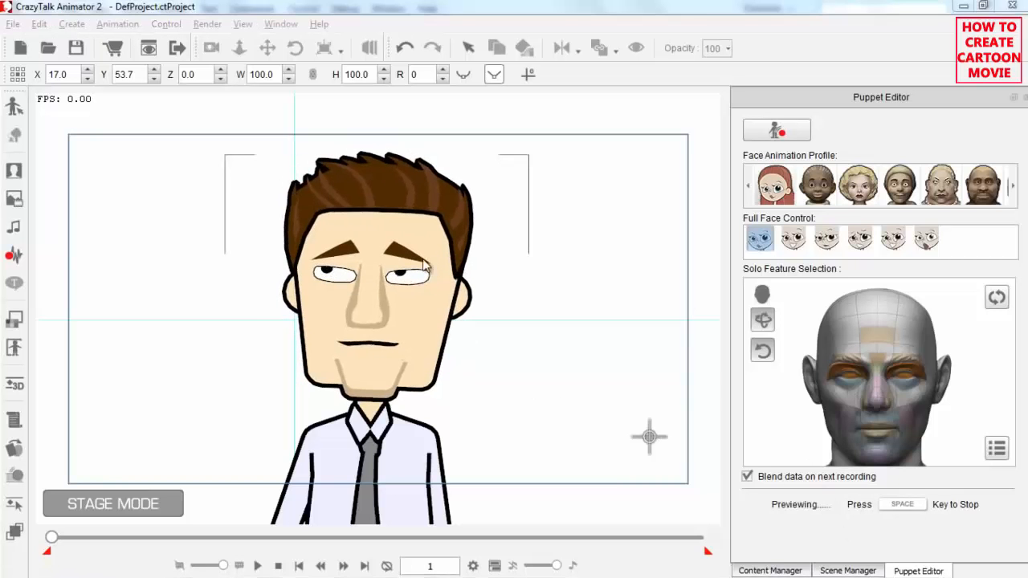